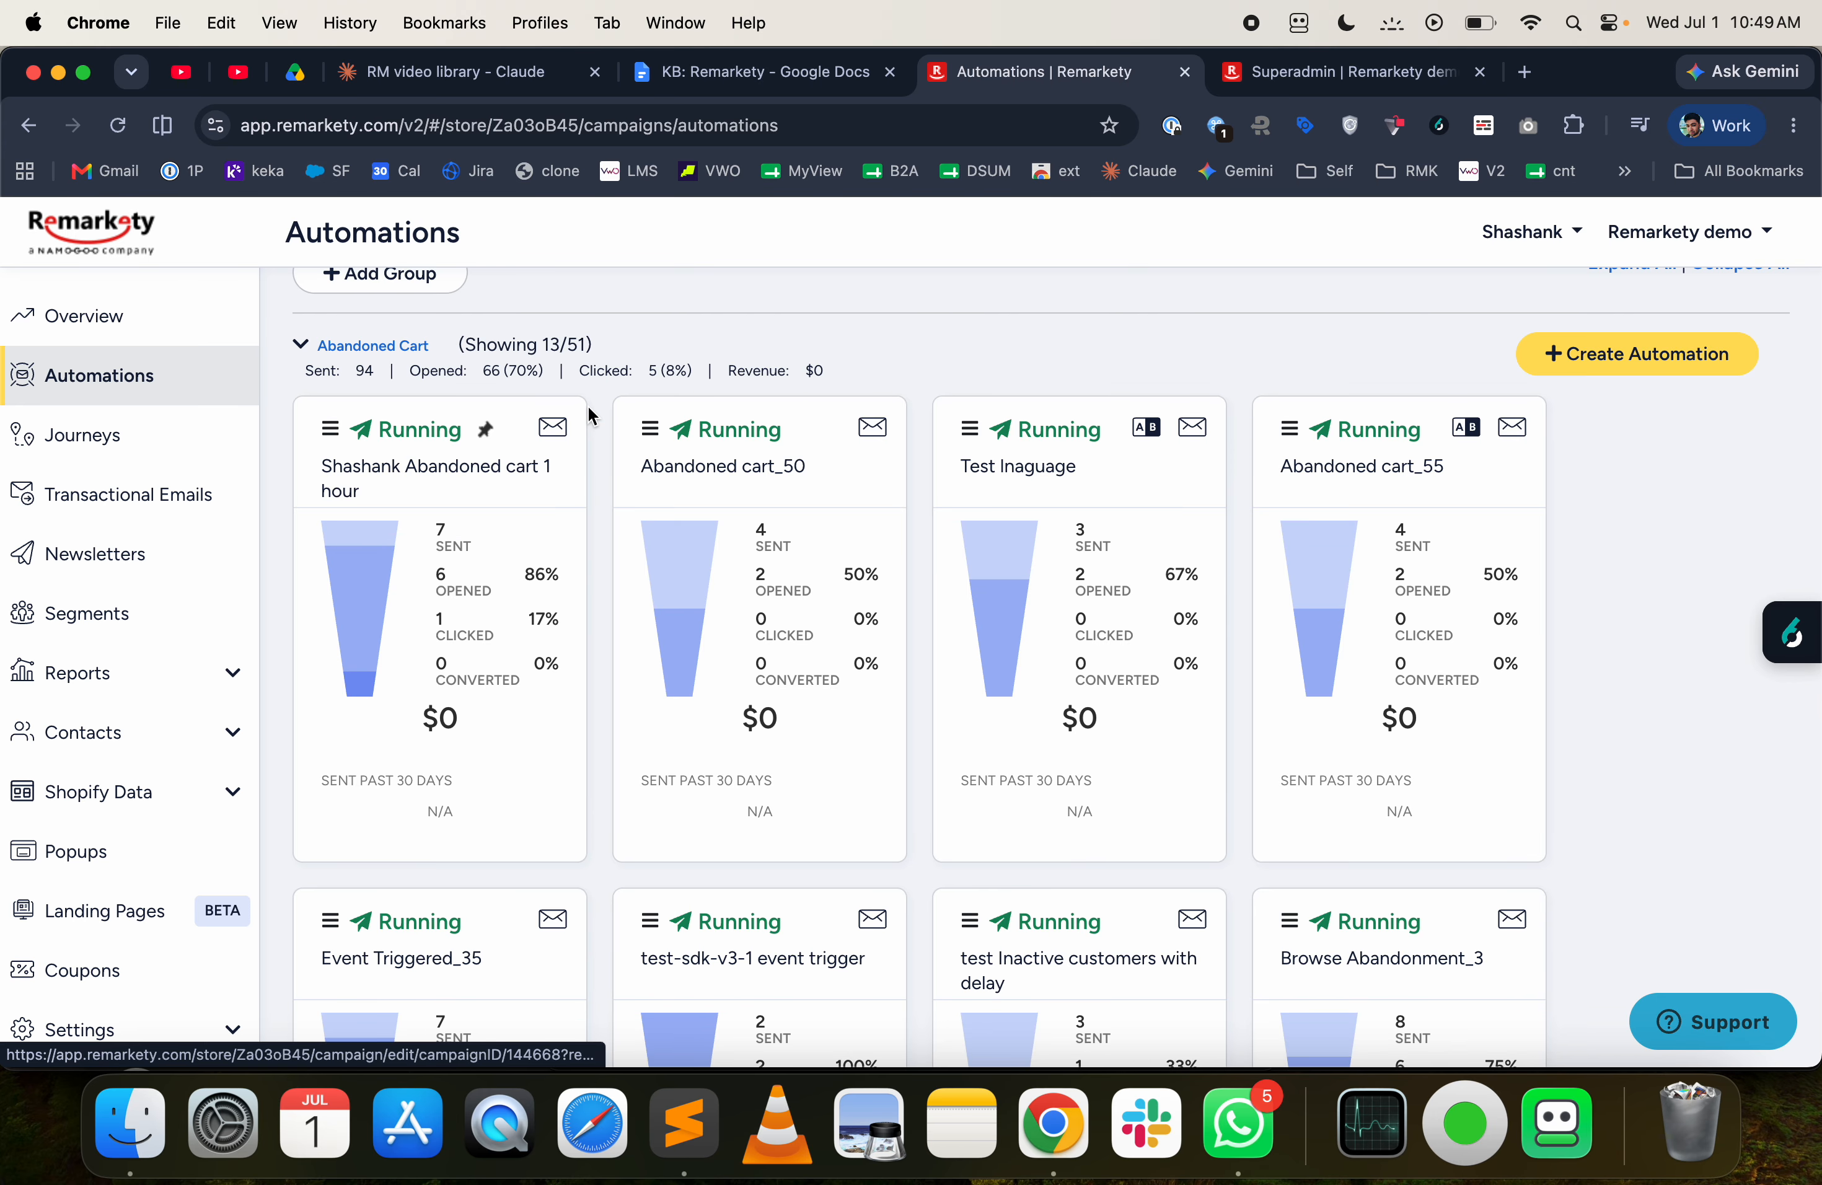
- Start creating an automation in the Abandoned Cart group and review the predefined templates from Feedback request through Custom trigger
{"action": "left_click", "coordinate": [1606, 362]}
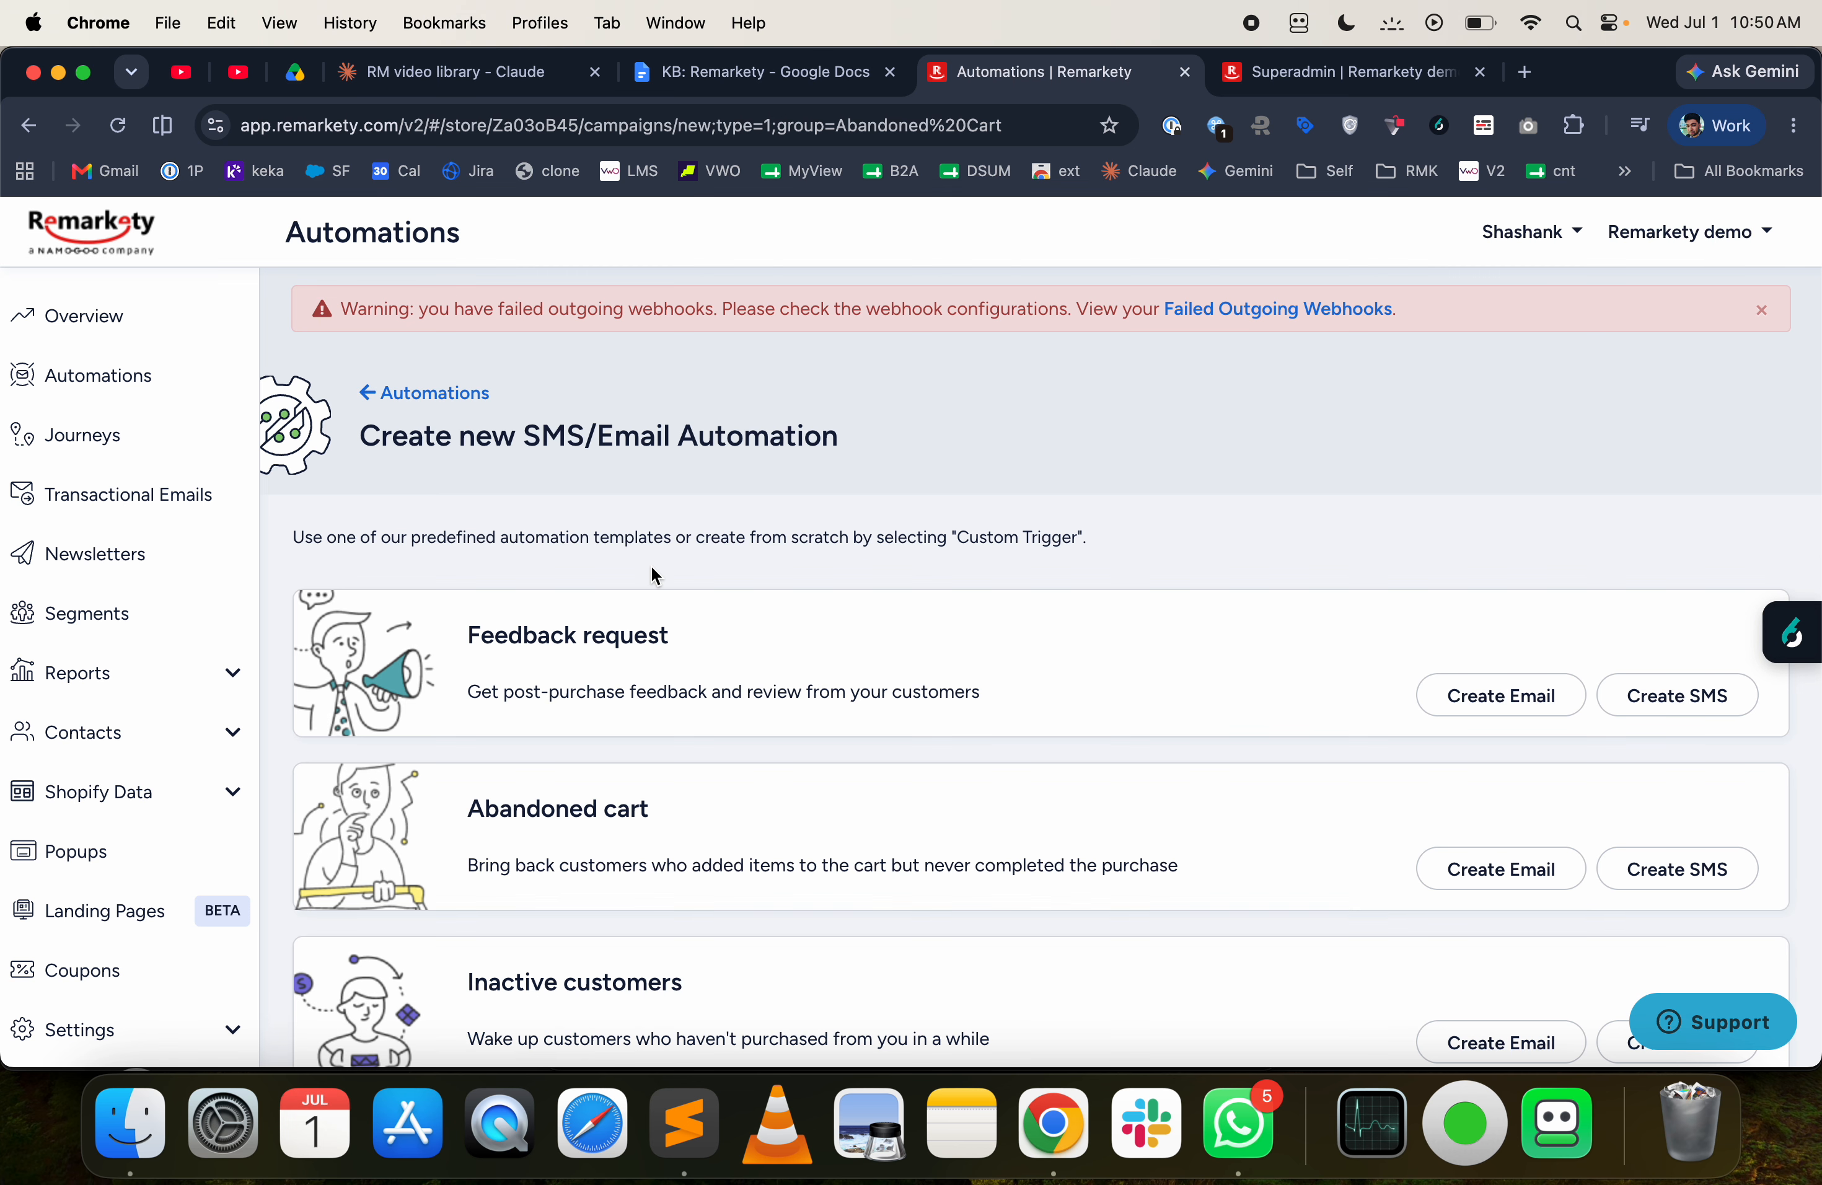
{"action": "scroll", "coordinate": [652, 570], "scroll_direction": "down", "scroll_amount": 2}
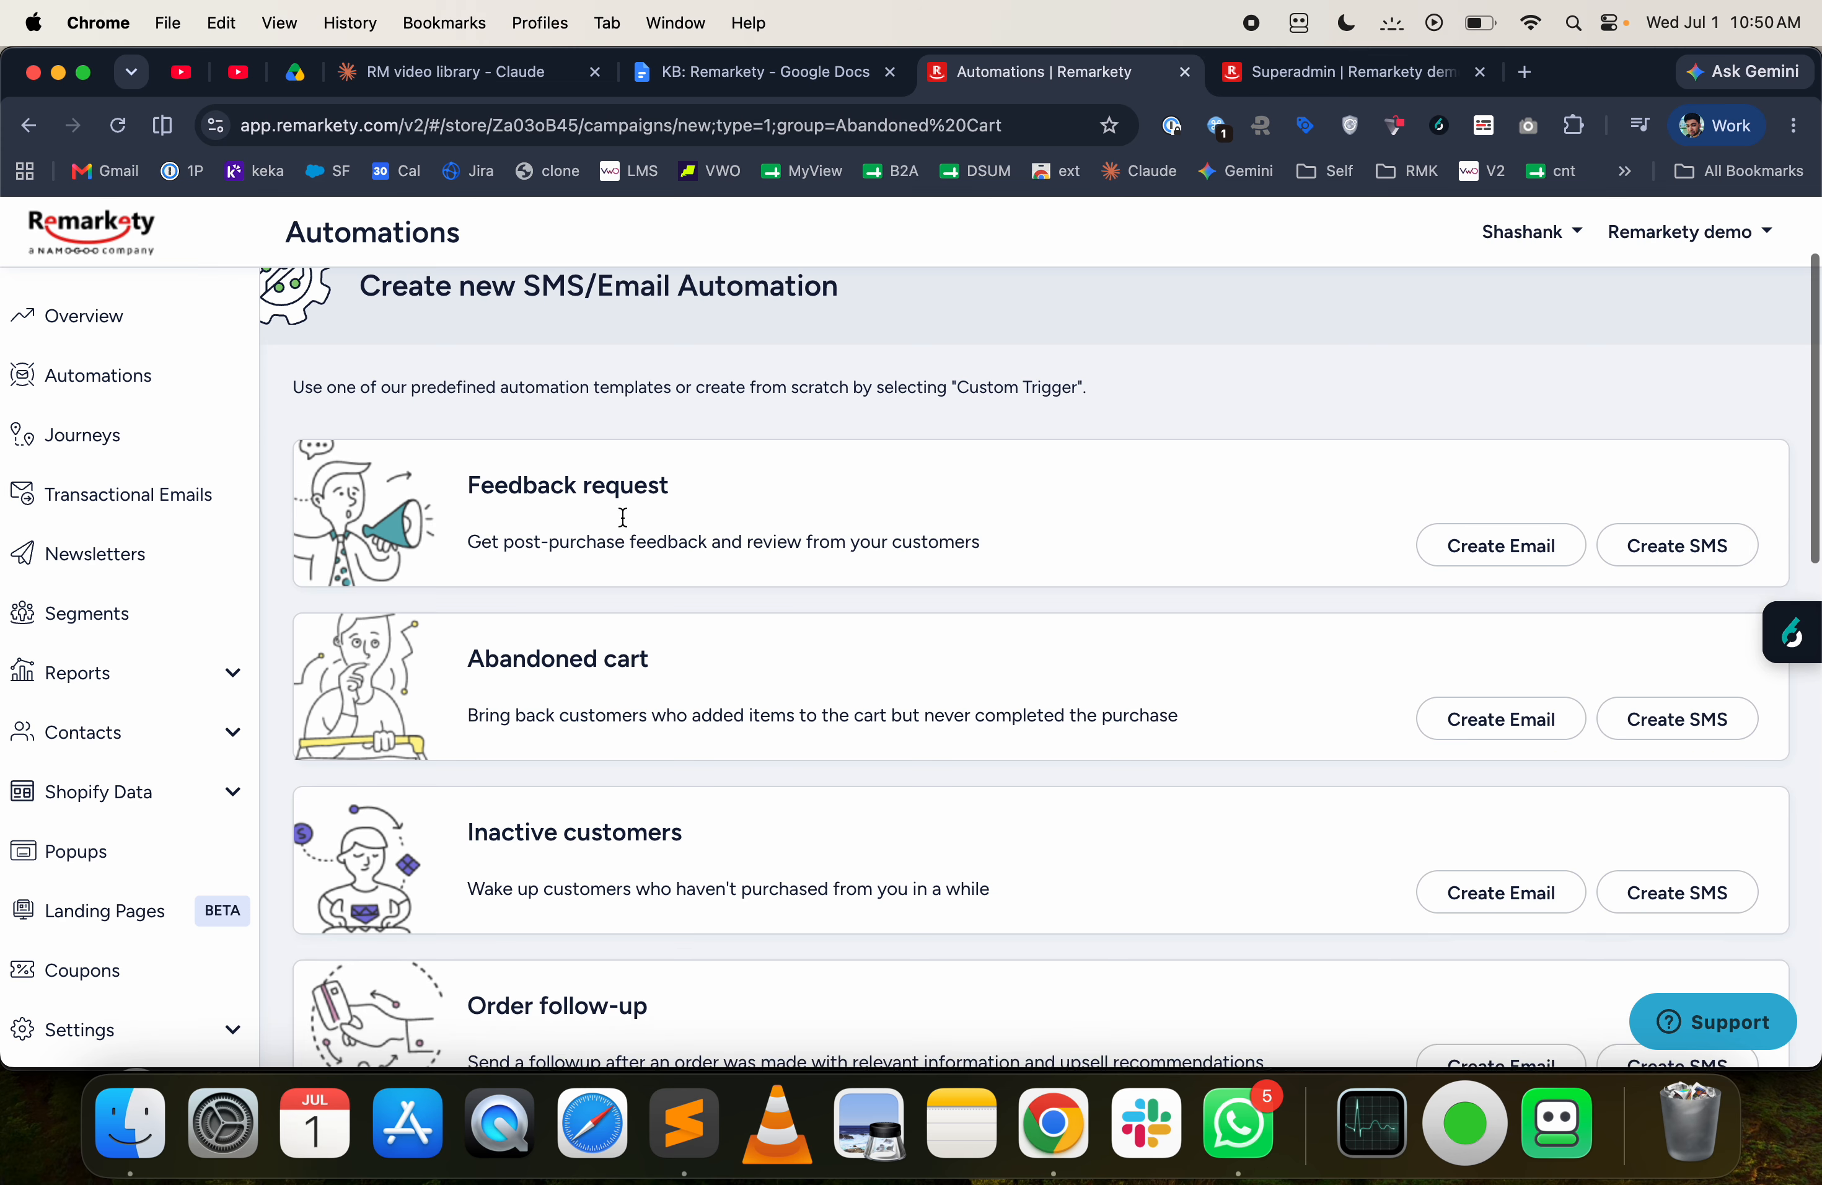
{"action": "scroll", "coordinate": [621, 649], "scroll_direction": "down", "scroll_amount": 2}
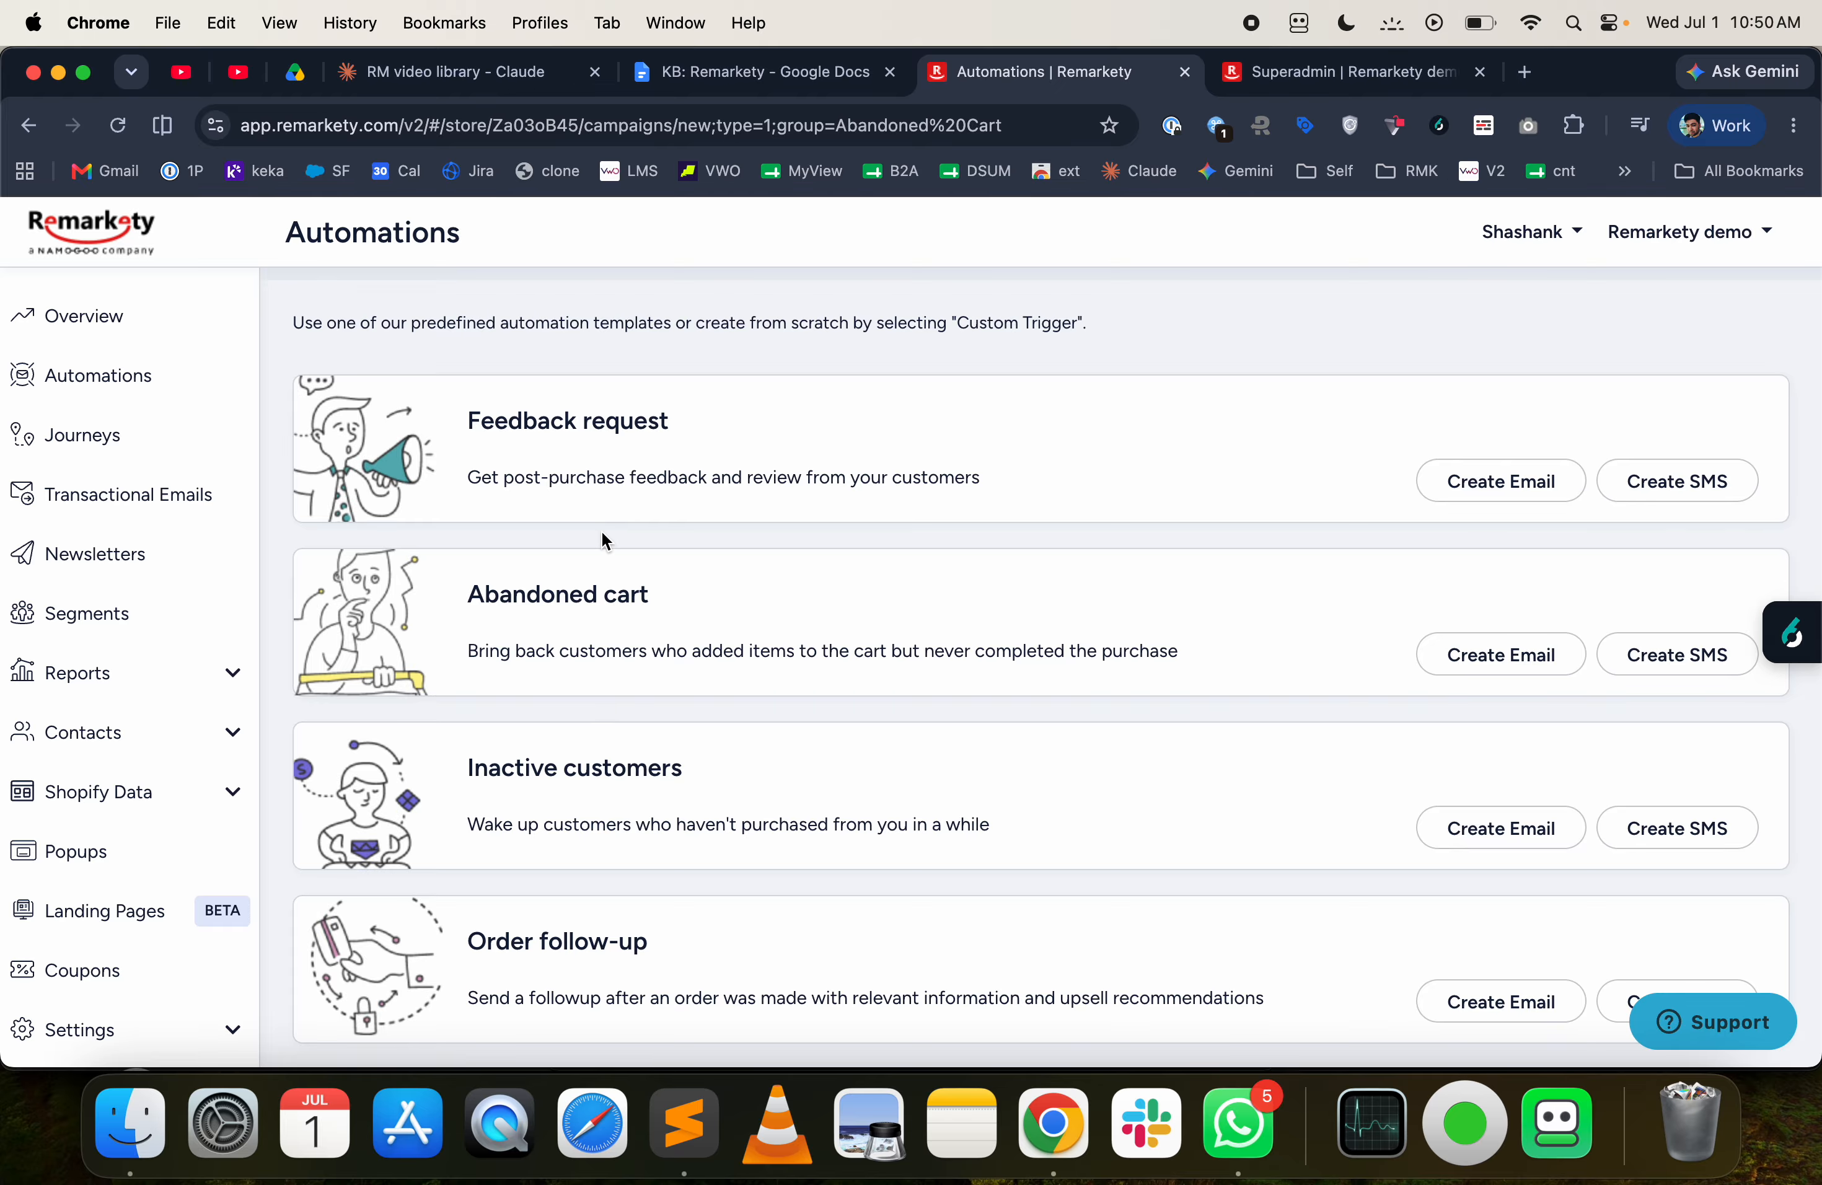
{"action": "scroll", "coordinate": [602, 531], "scroll_direction": "down", "scroll_amount": 1}
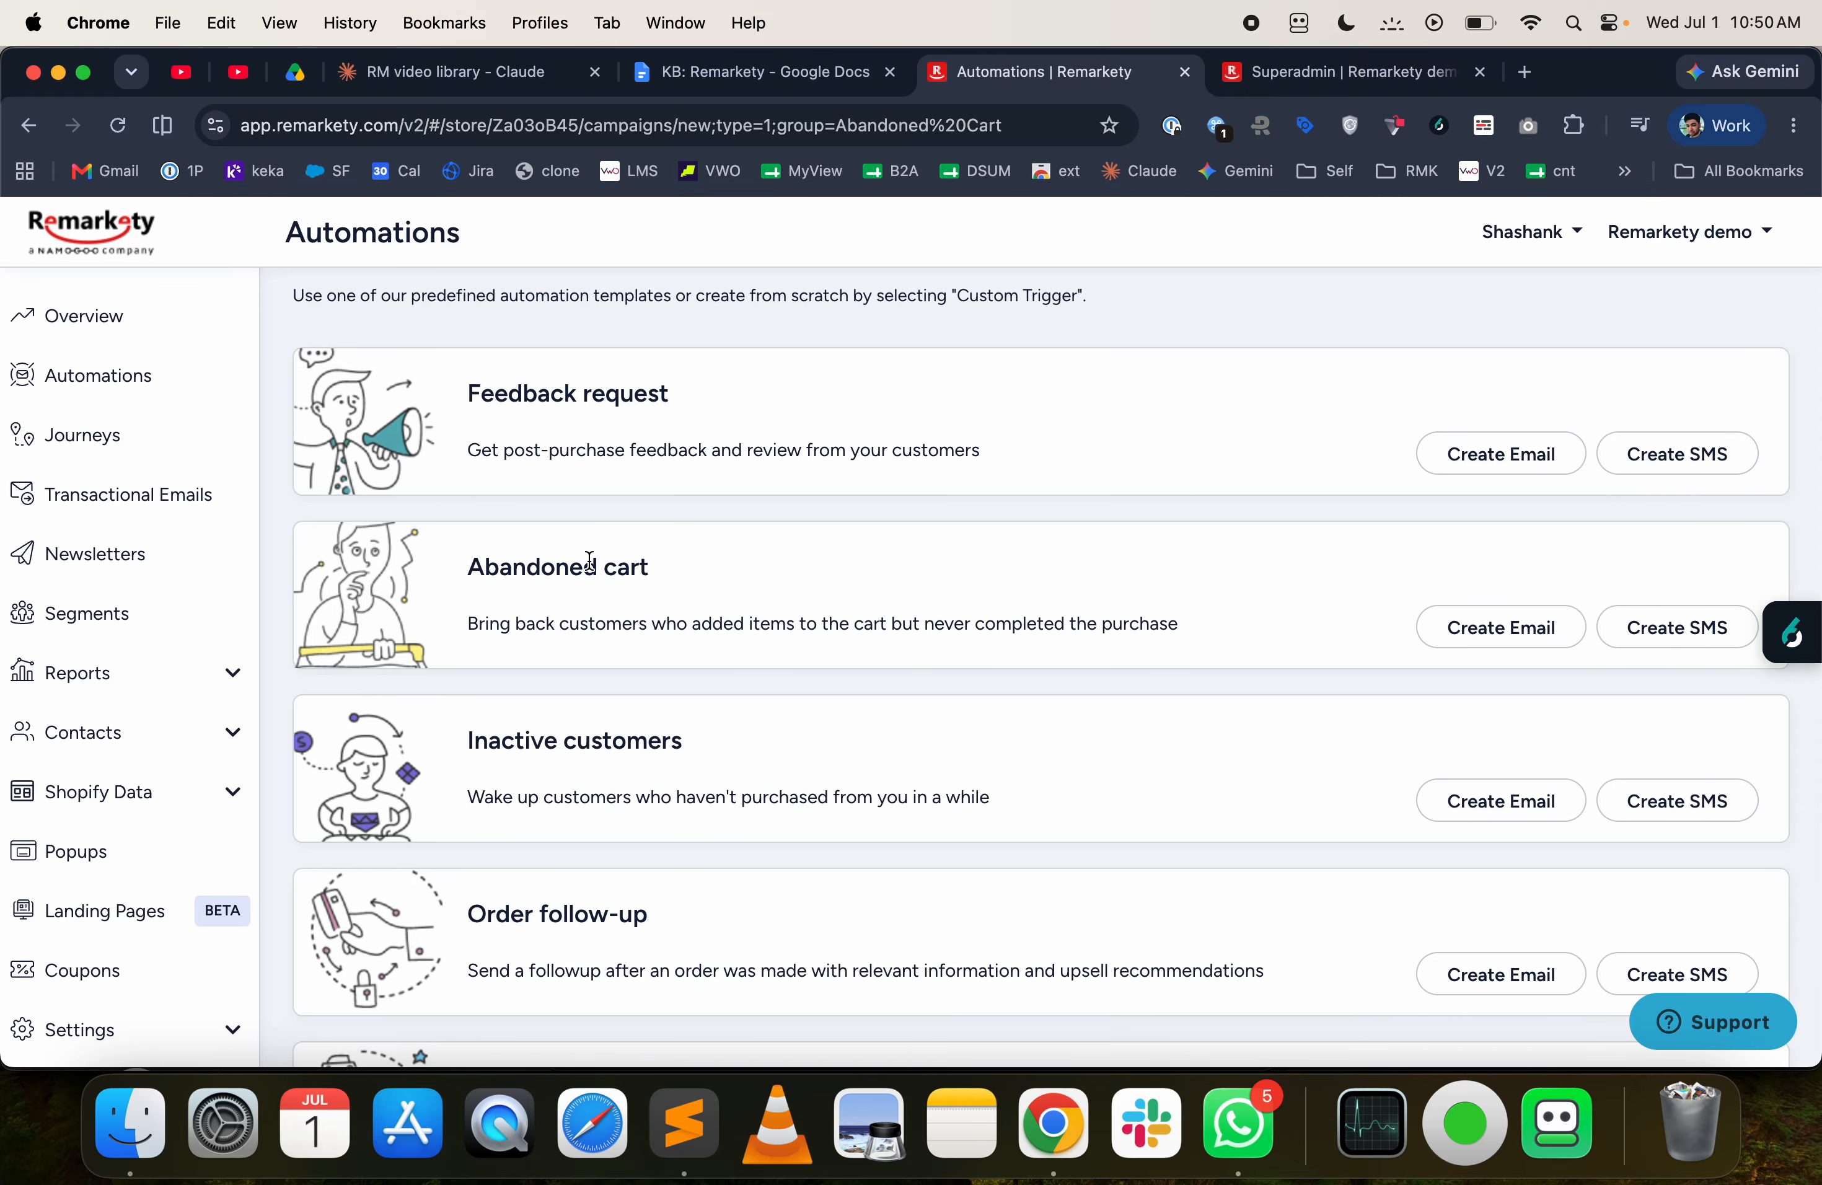
{"action": "scroll", "coordinate": [606, 638], "scroll_direction": "down", "scroll_amount": 1}
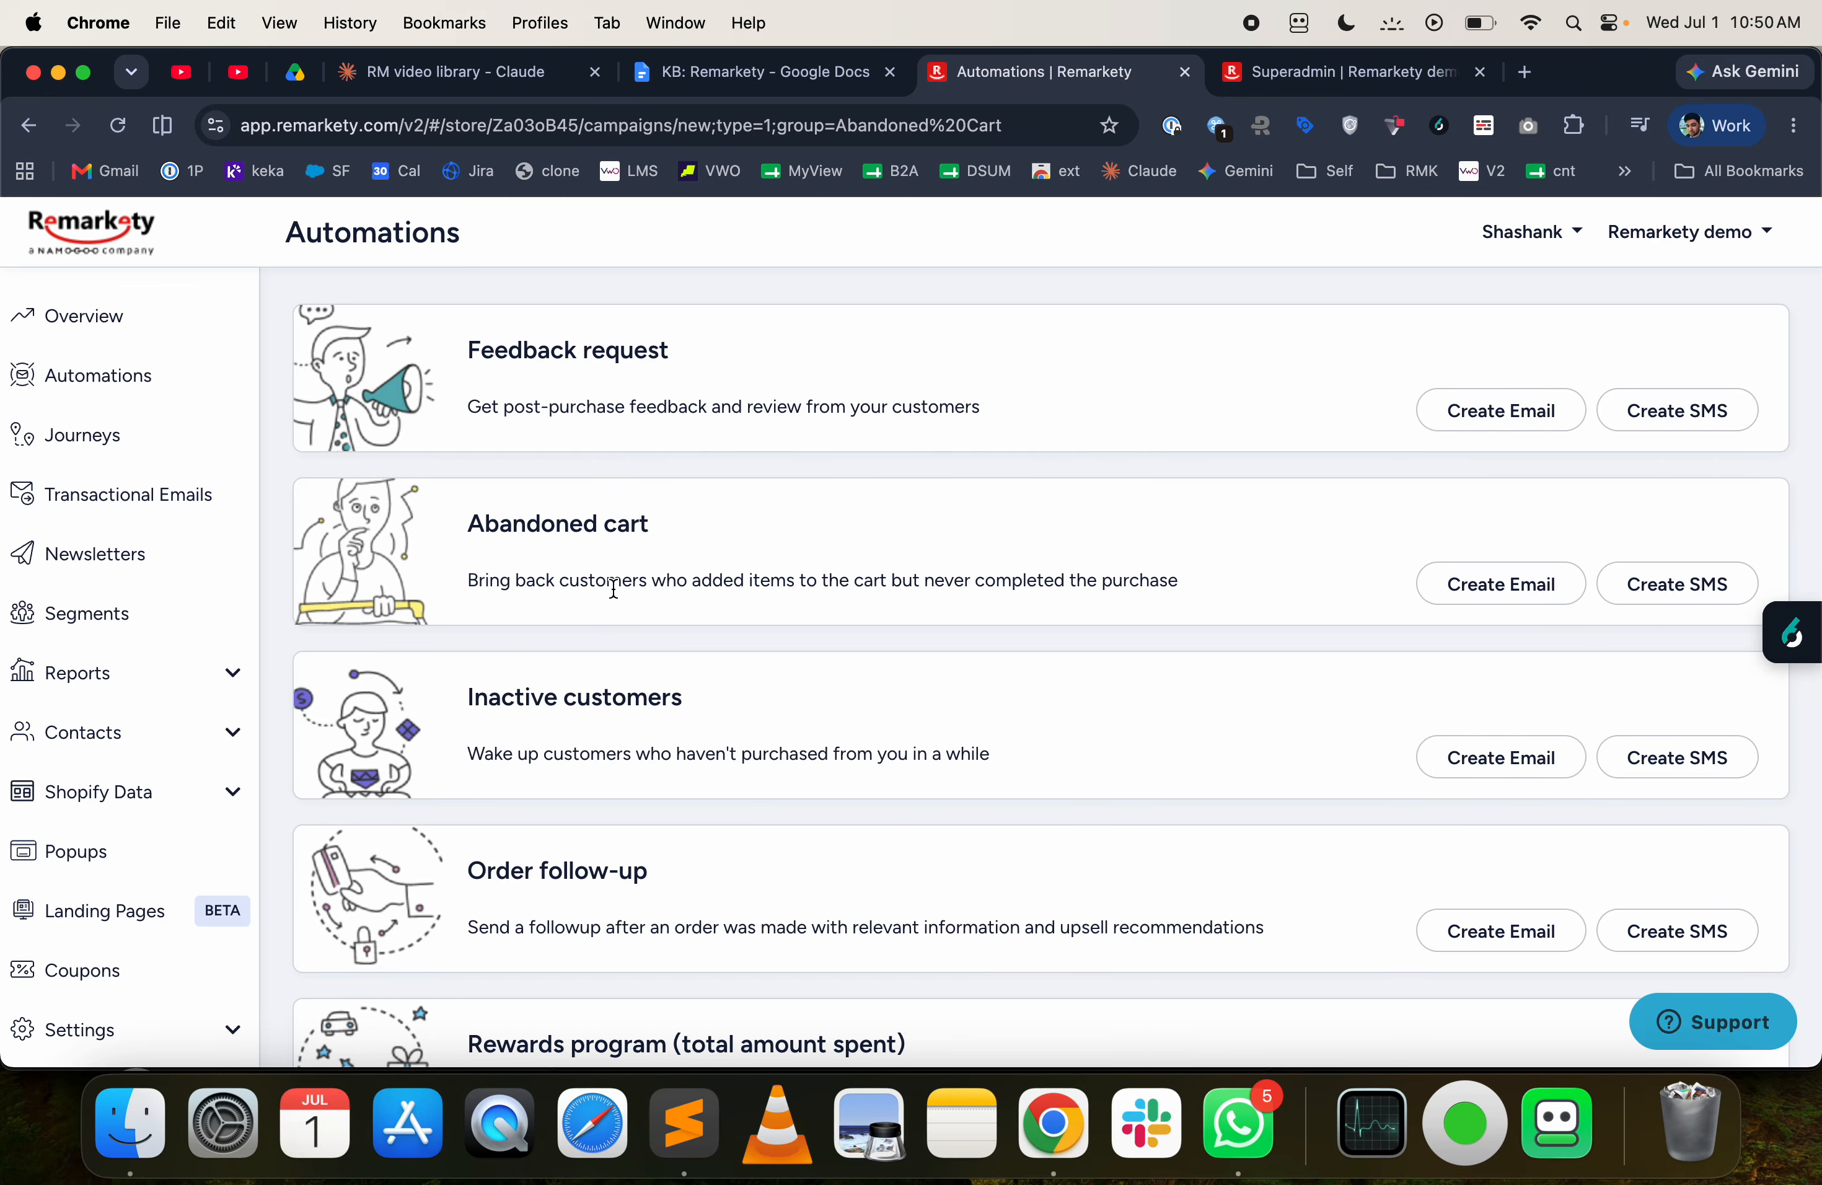
{"action": "scroll", "coordinate": [586, 689], "scroll_direction": "down", "scroll_amount": 1}
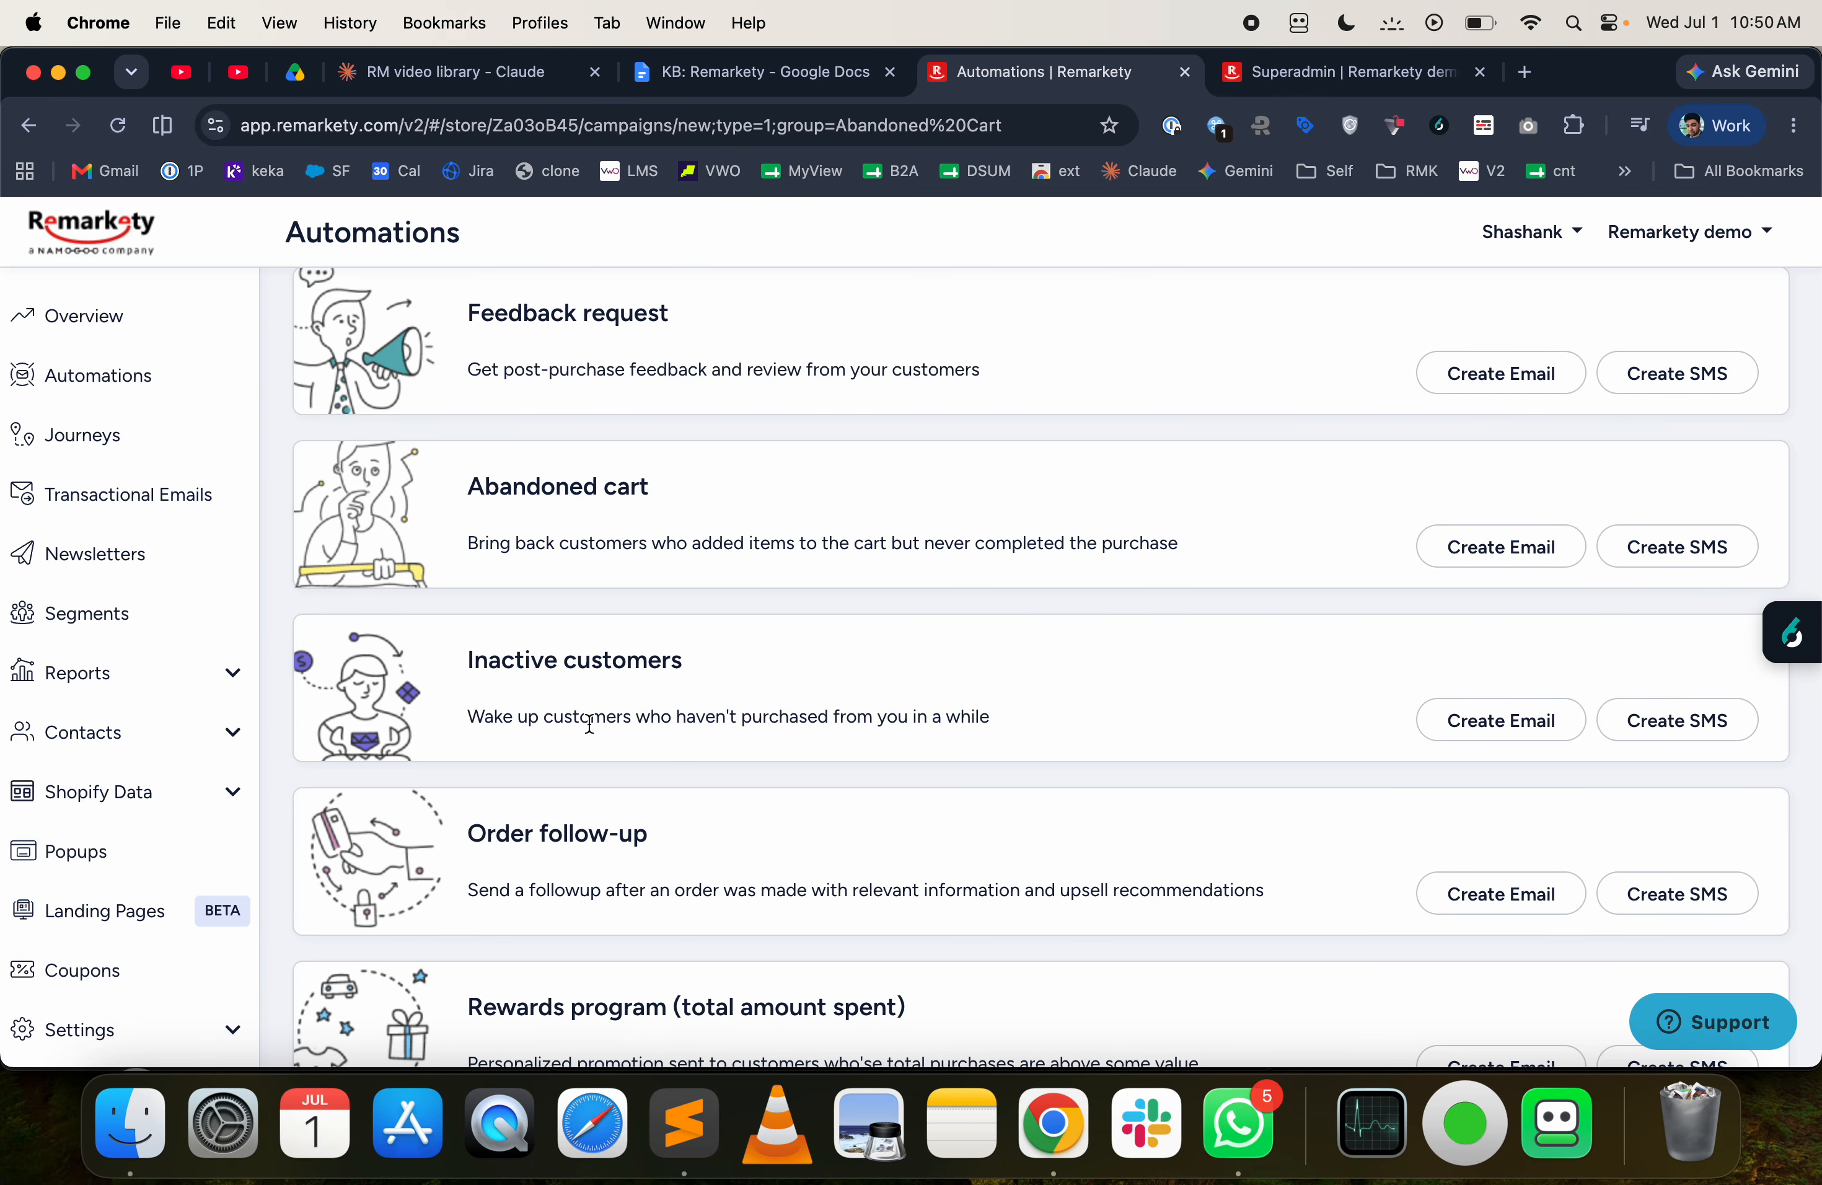
{"action": "scroll", "coordinate": [589, 723], "scroll_direction": "down", "scroll_amount": 3}
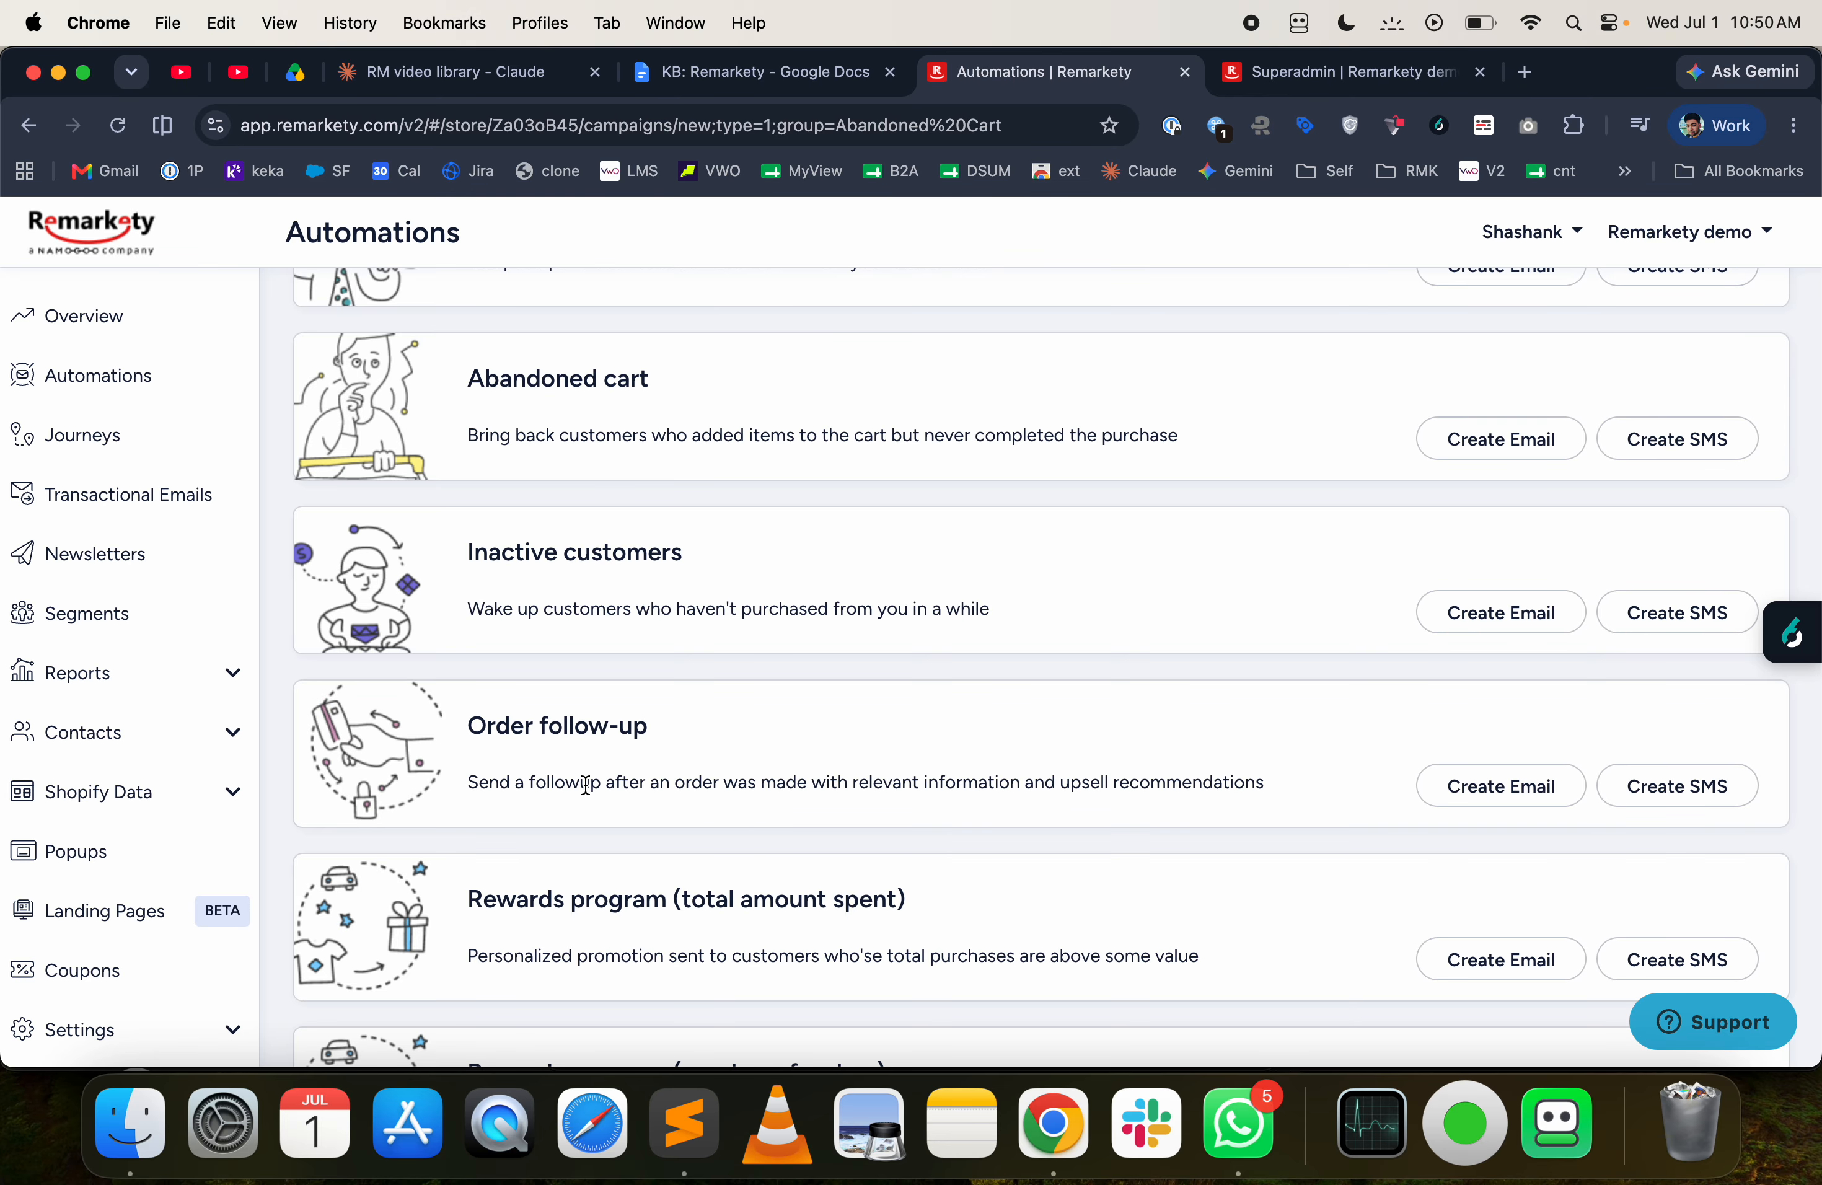
{"action": "scroll", "coordinate": [586, 785], "scroll_direction": "down", "scroll_amount": 2}
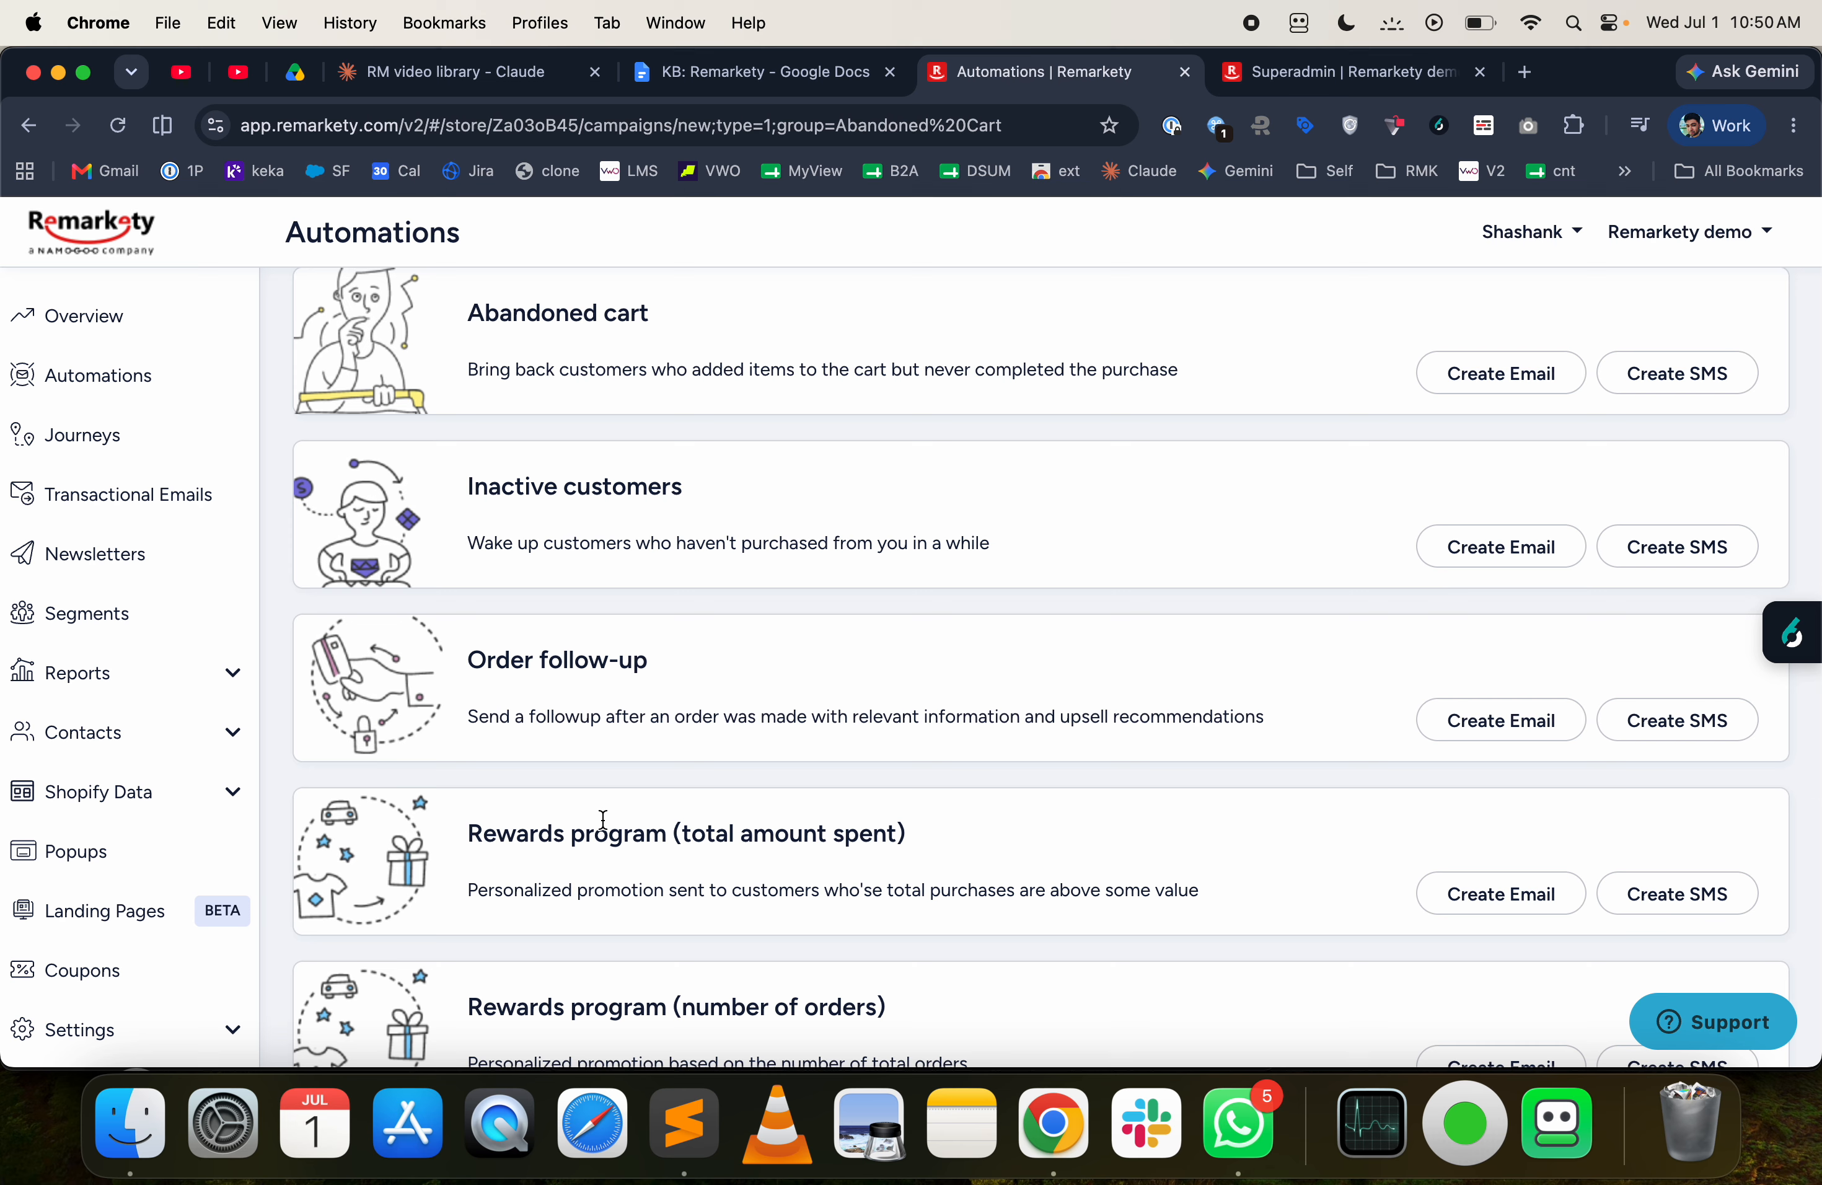
{"action": "scroll", "coordinate": [605, 846], "scroll_direction": "down", "scroll_amount": 2}
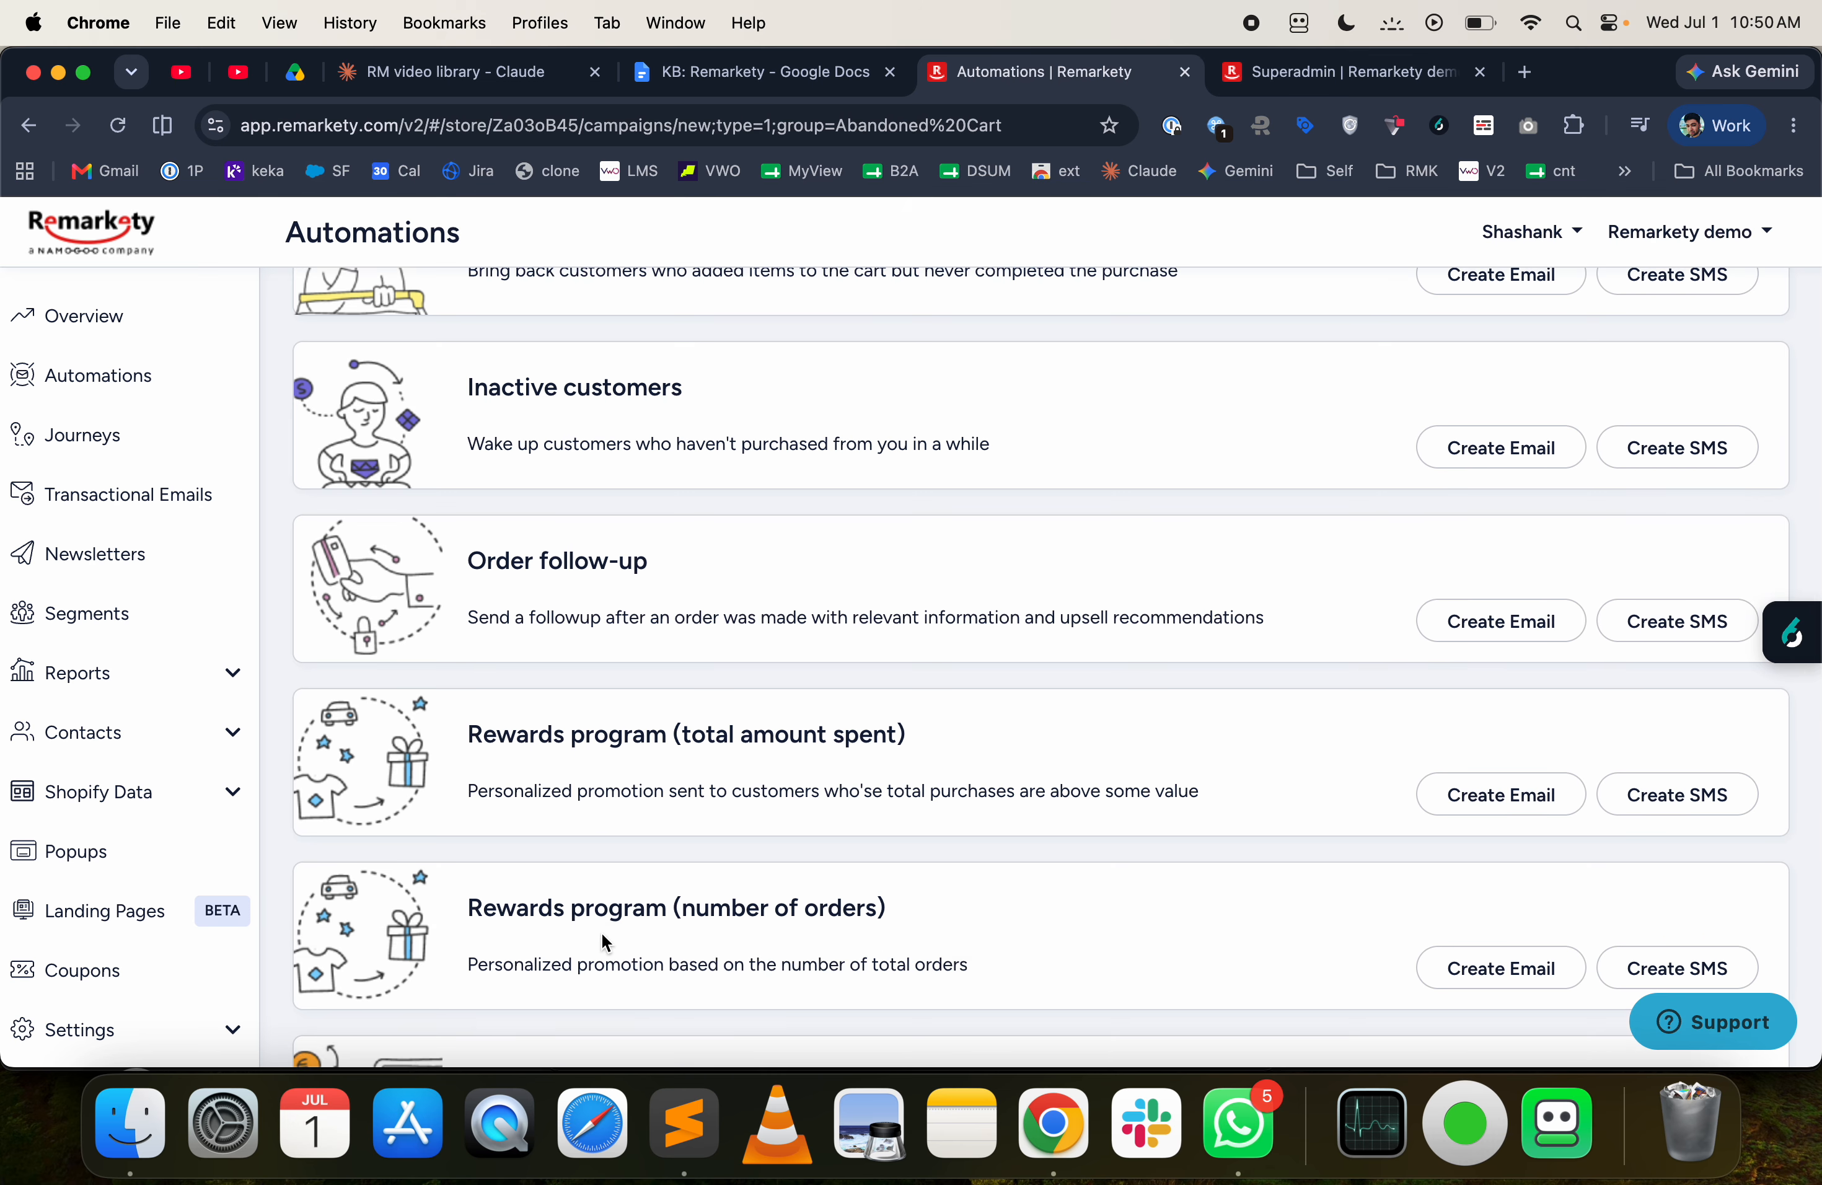
{"action": "scroll", "coordinate": [605, 940], "scroll_direction": "down", "scroll_amount": 1}
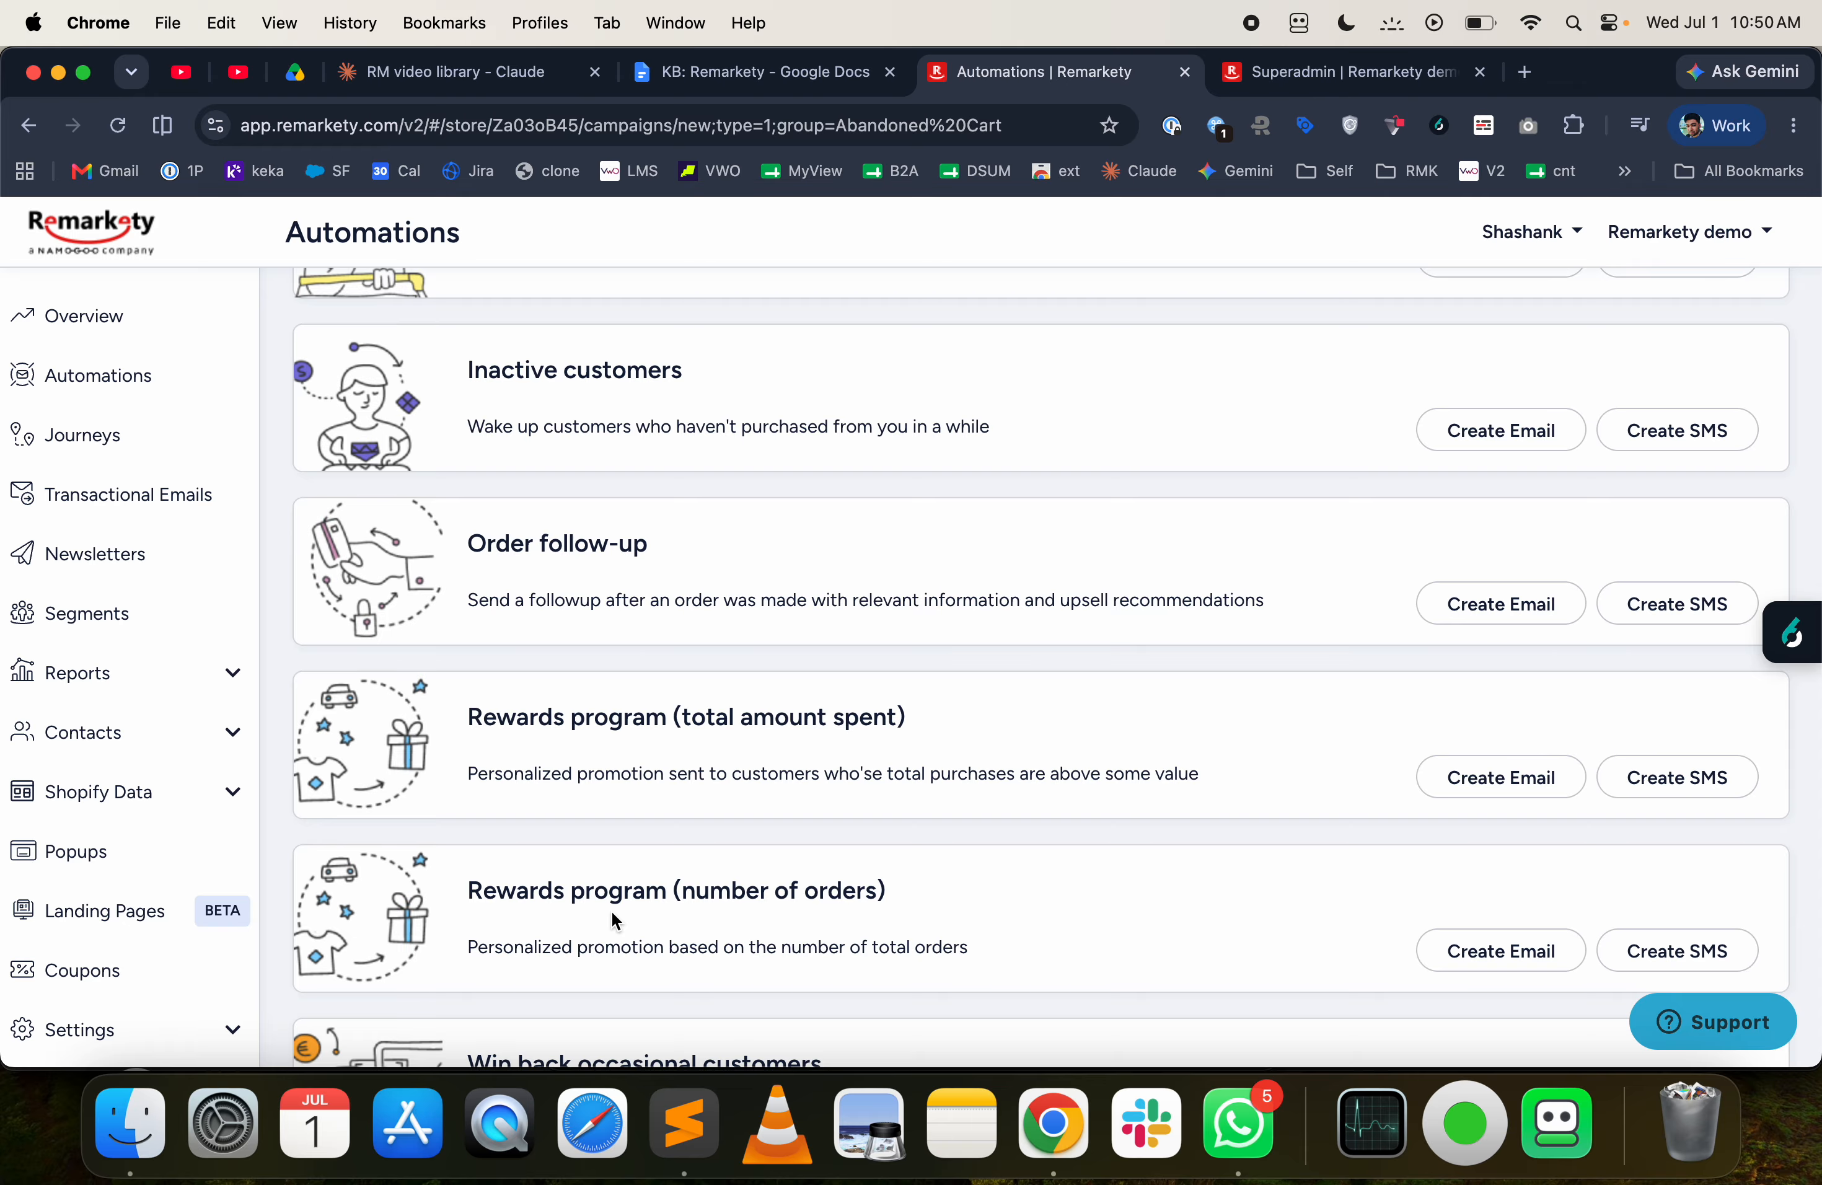
{"action": "scroll", "coordinate": [611, 911], "scroll_direction": "down", "scroll_amount": 3}
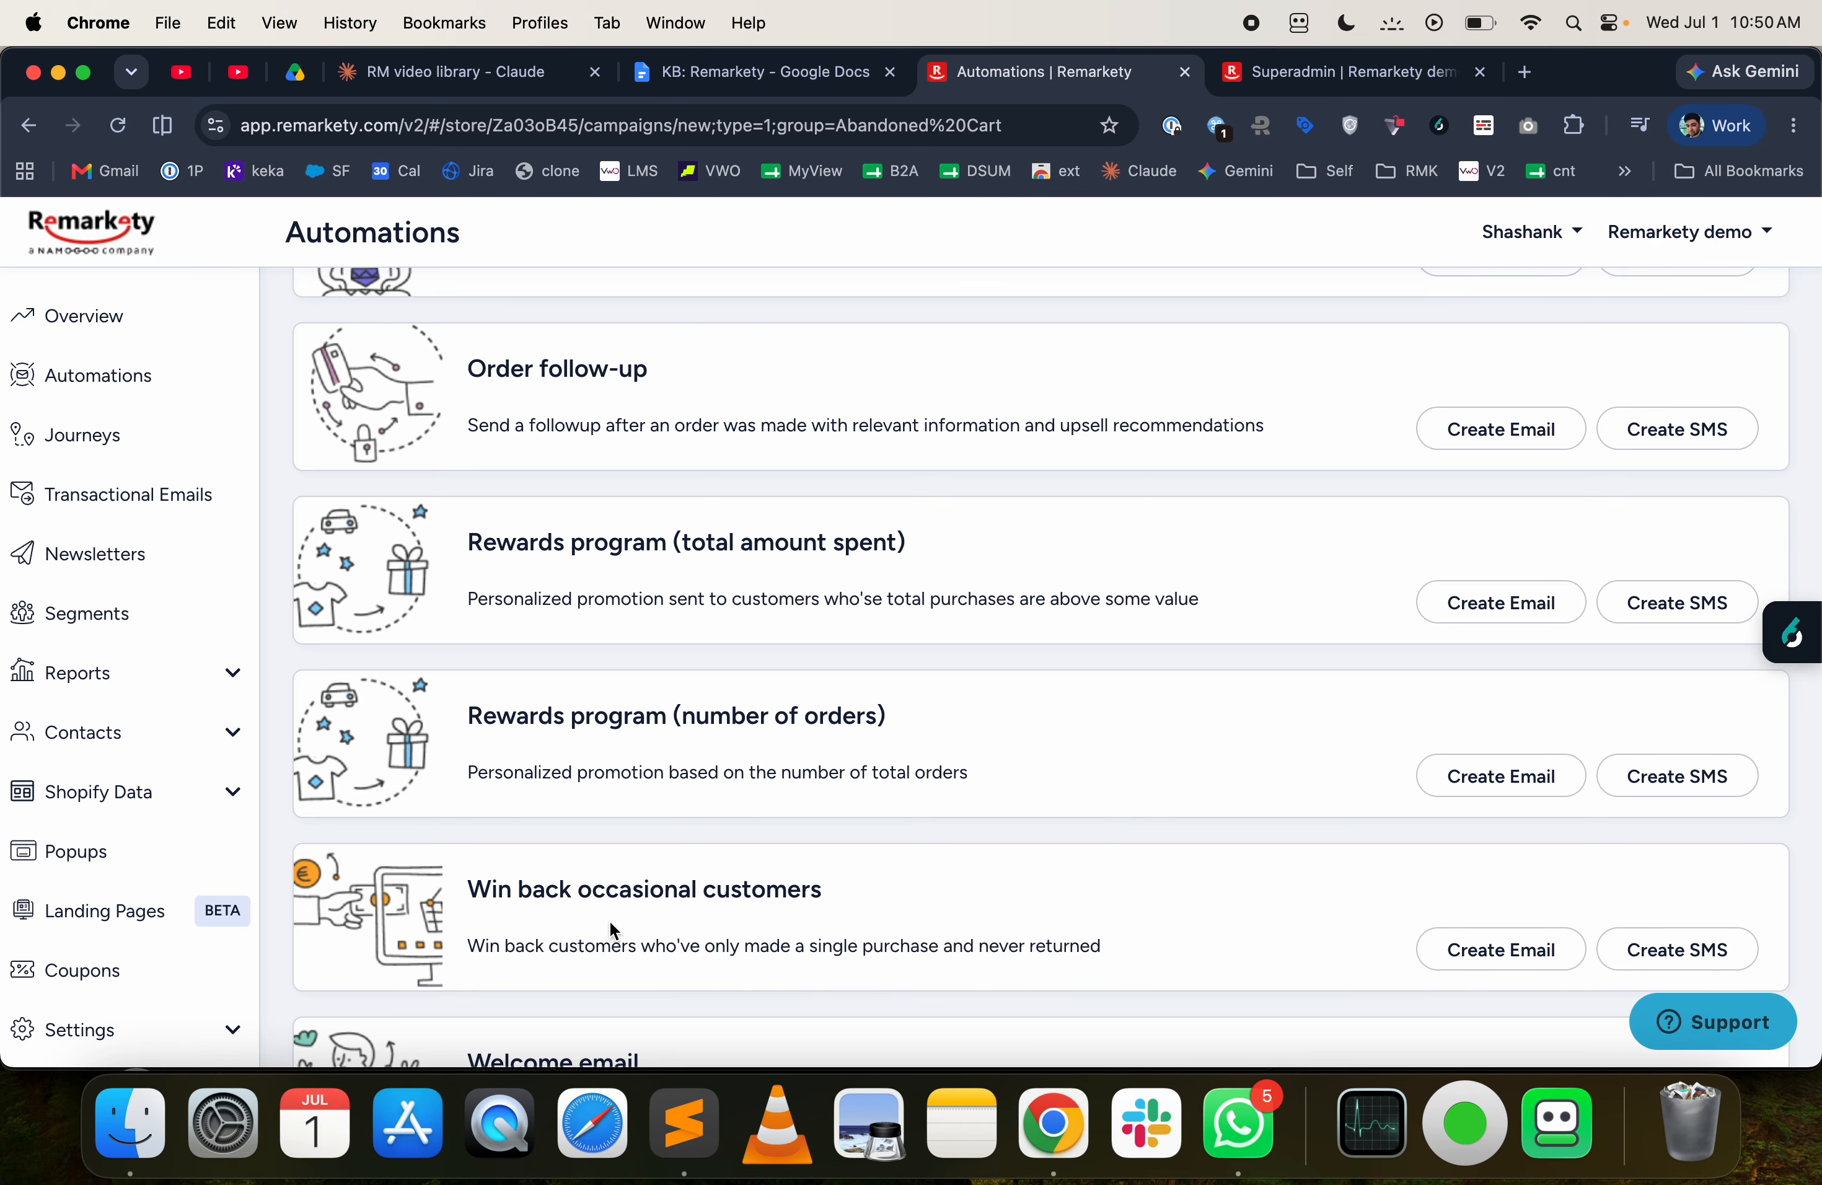
{"action": "scroll", "coordinate": [611, 924], "scroll_direction": "down", "scroll_amount": 1}
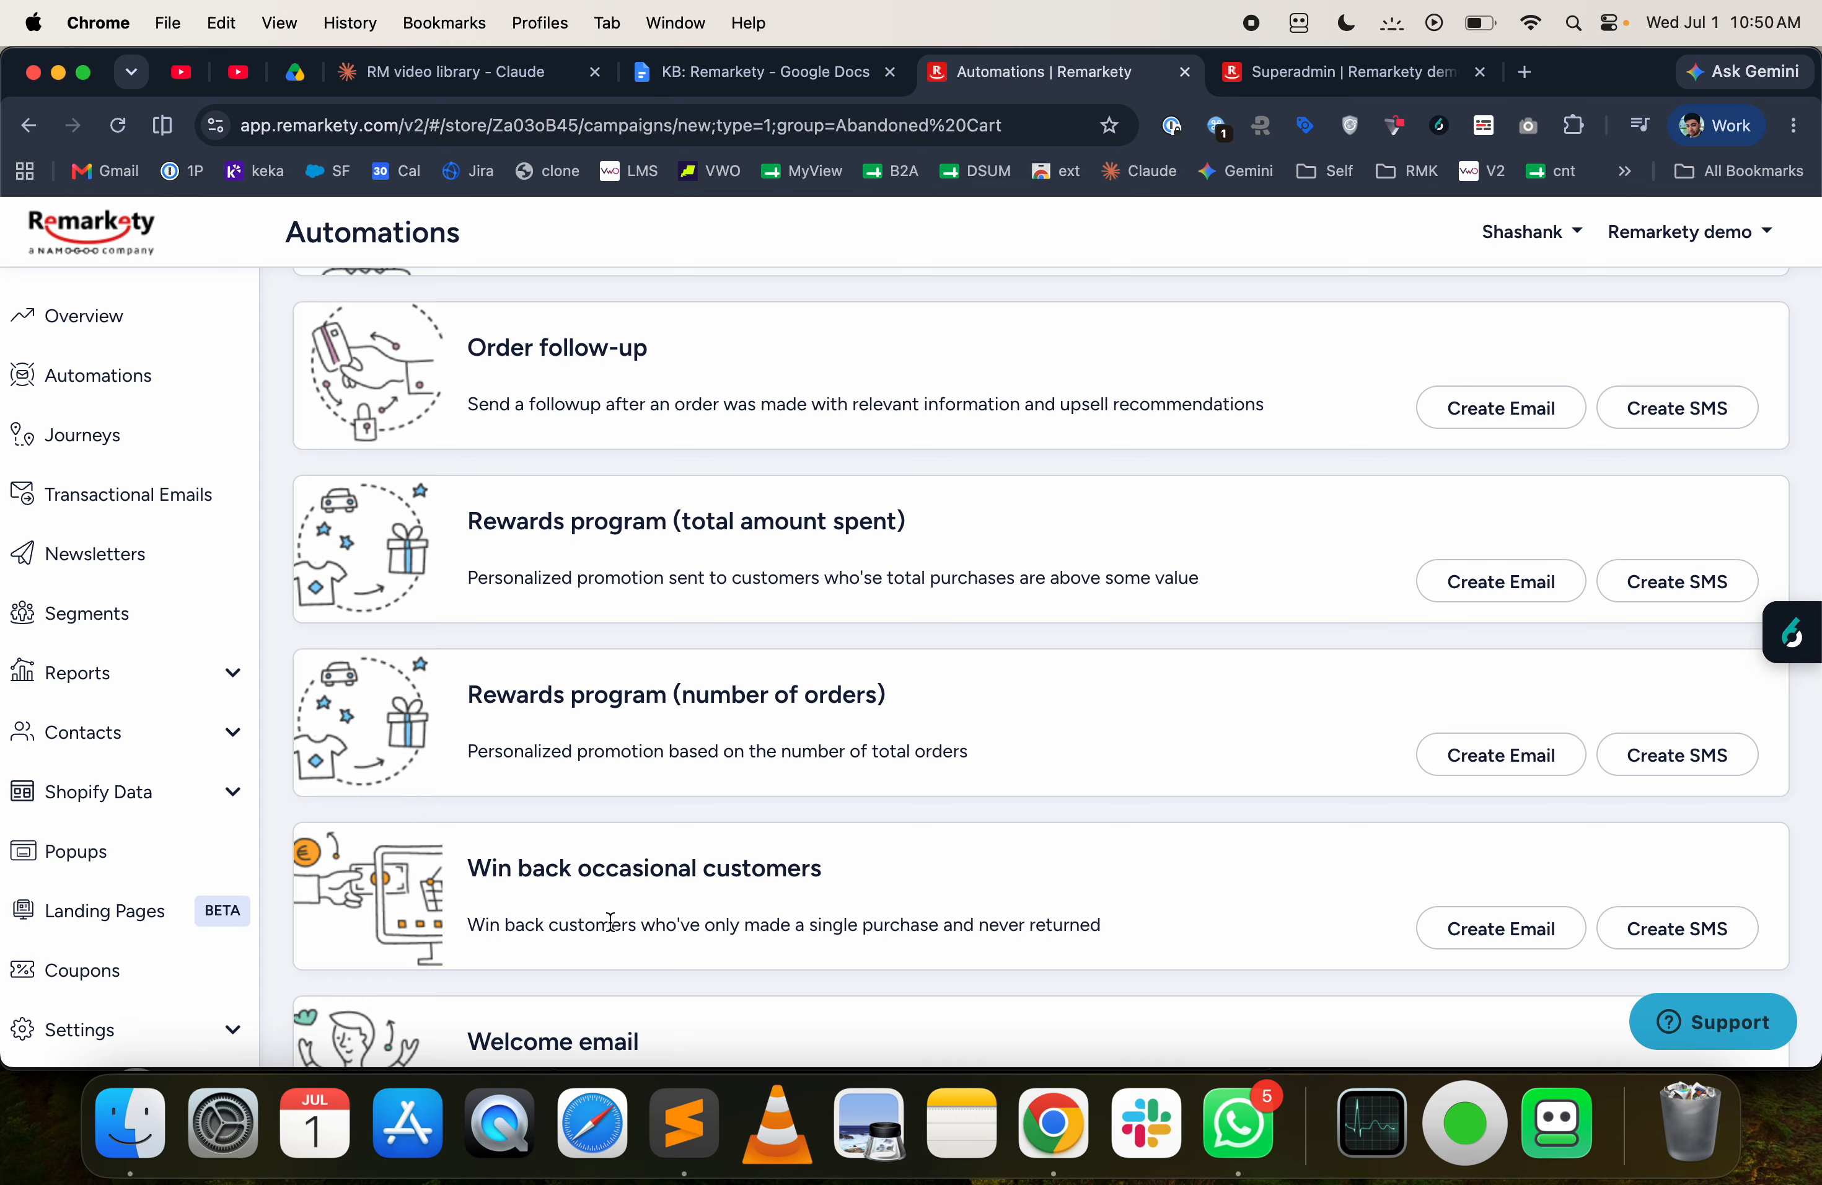
{"action": "scroll", "coordinate": [611, 920], "scroll_direction": "down", "scroll_amount": 4}
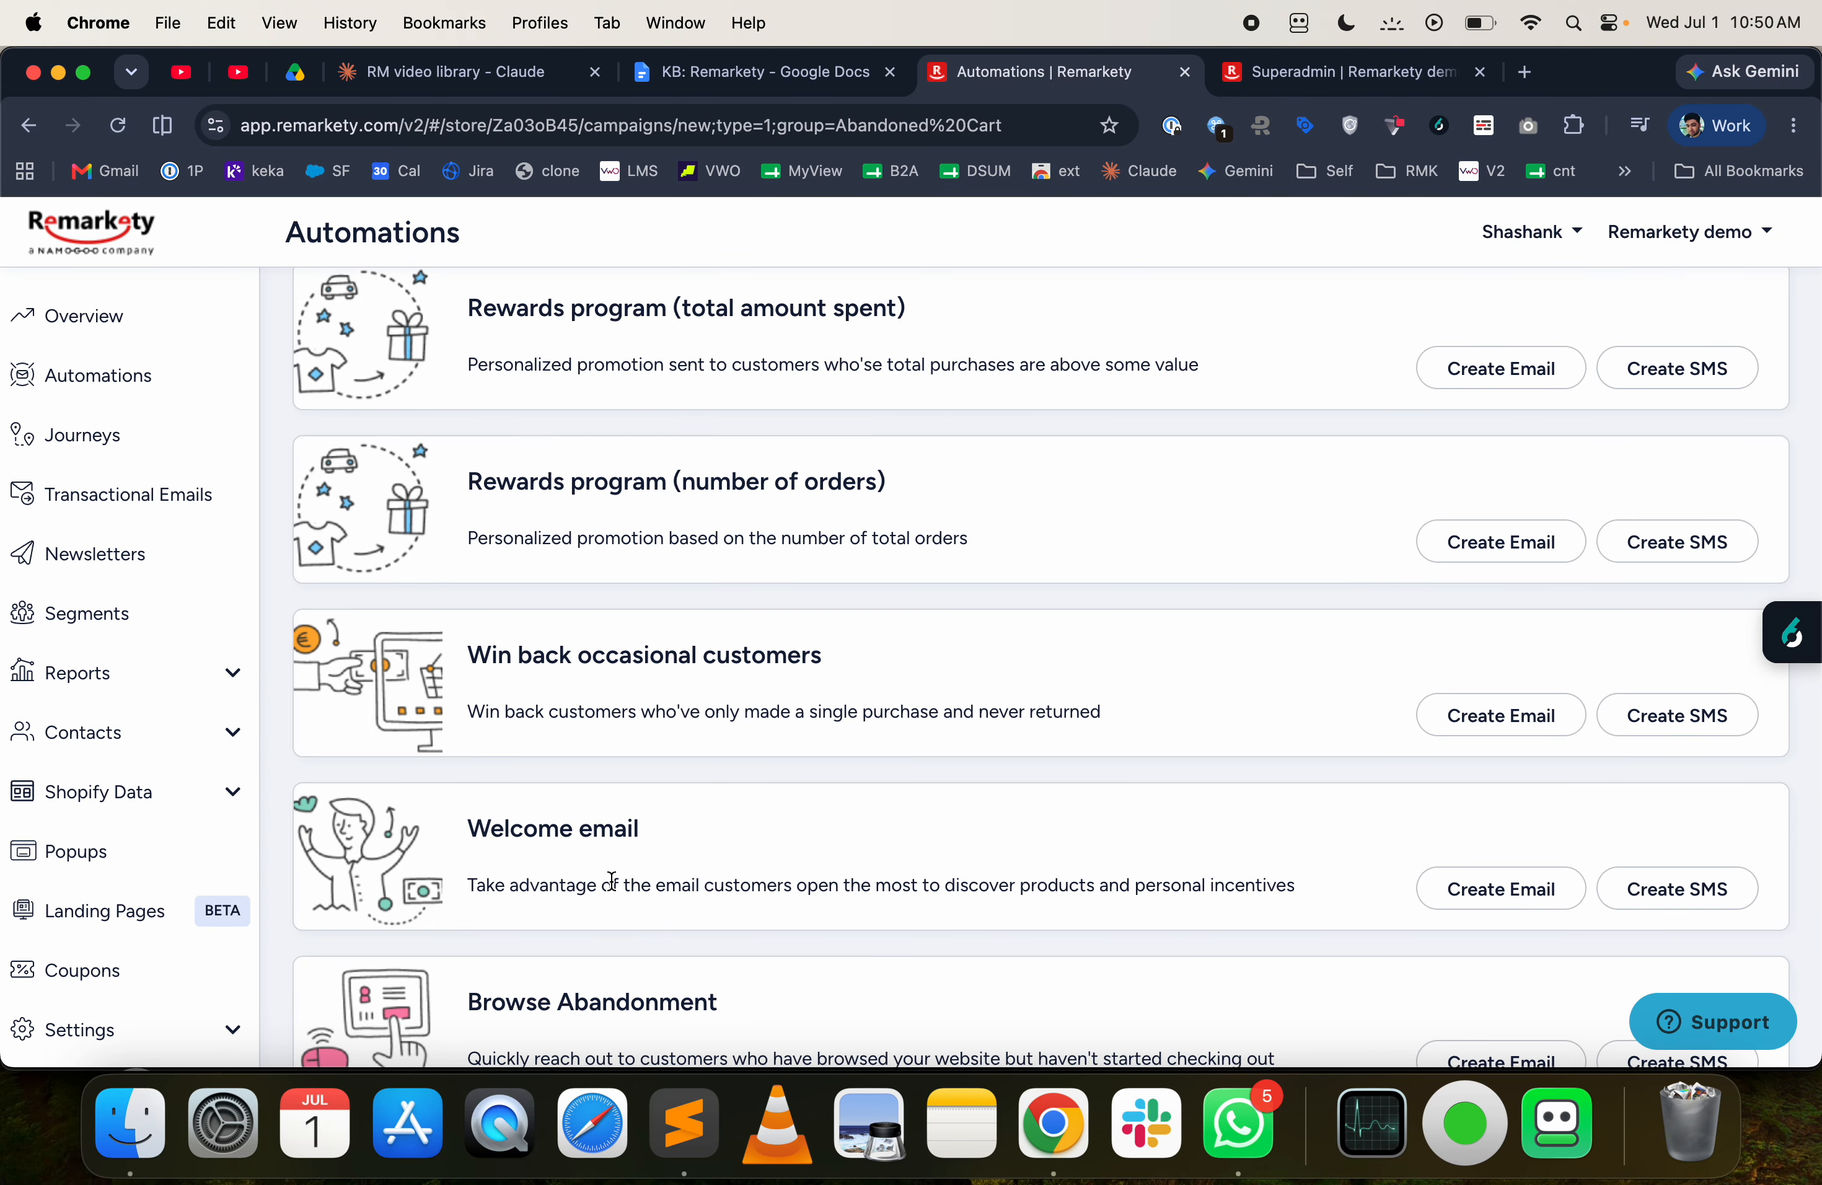
{"action": "scroll", "coordinate": [612, 879], "scroll_direction": "down", "scroll_amount": 3}
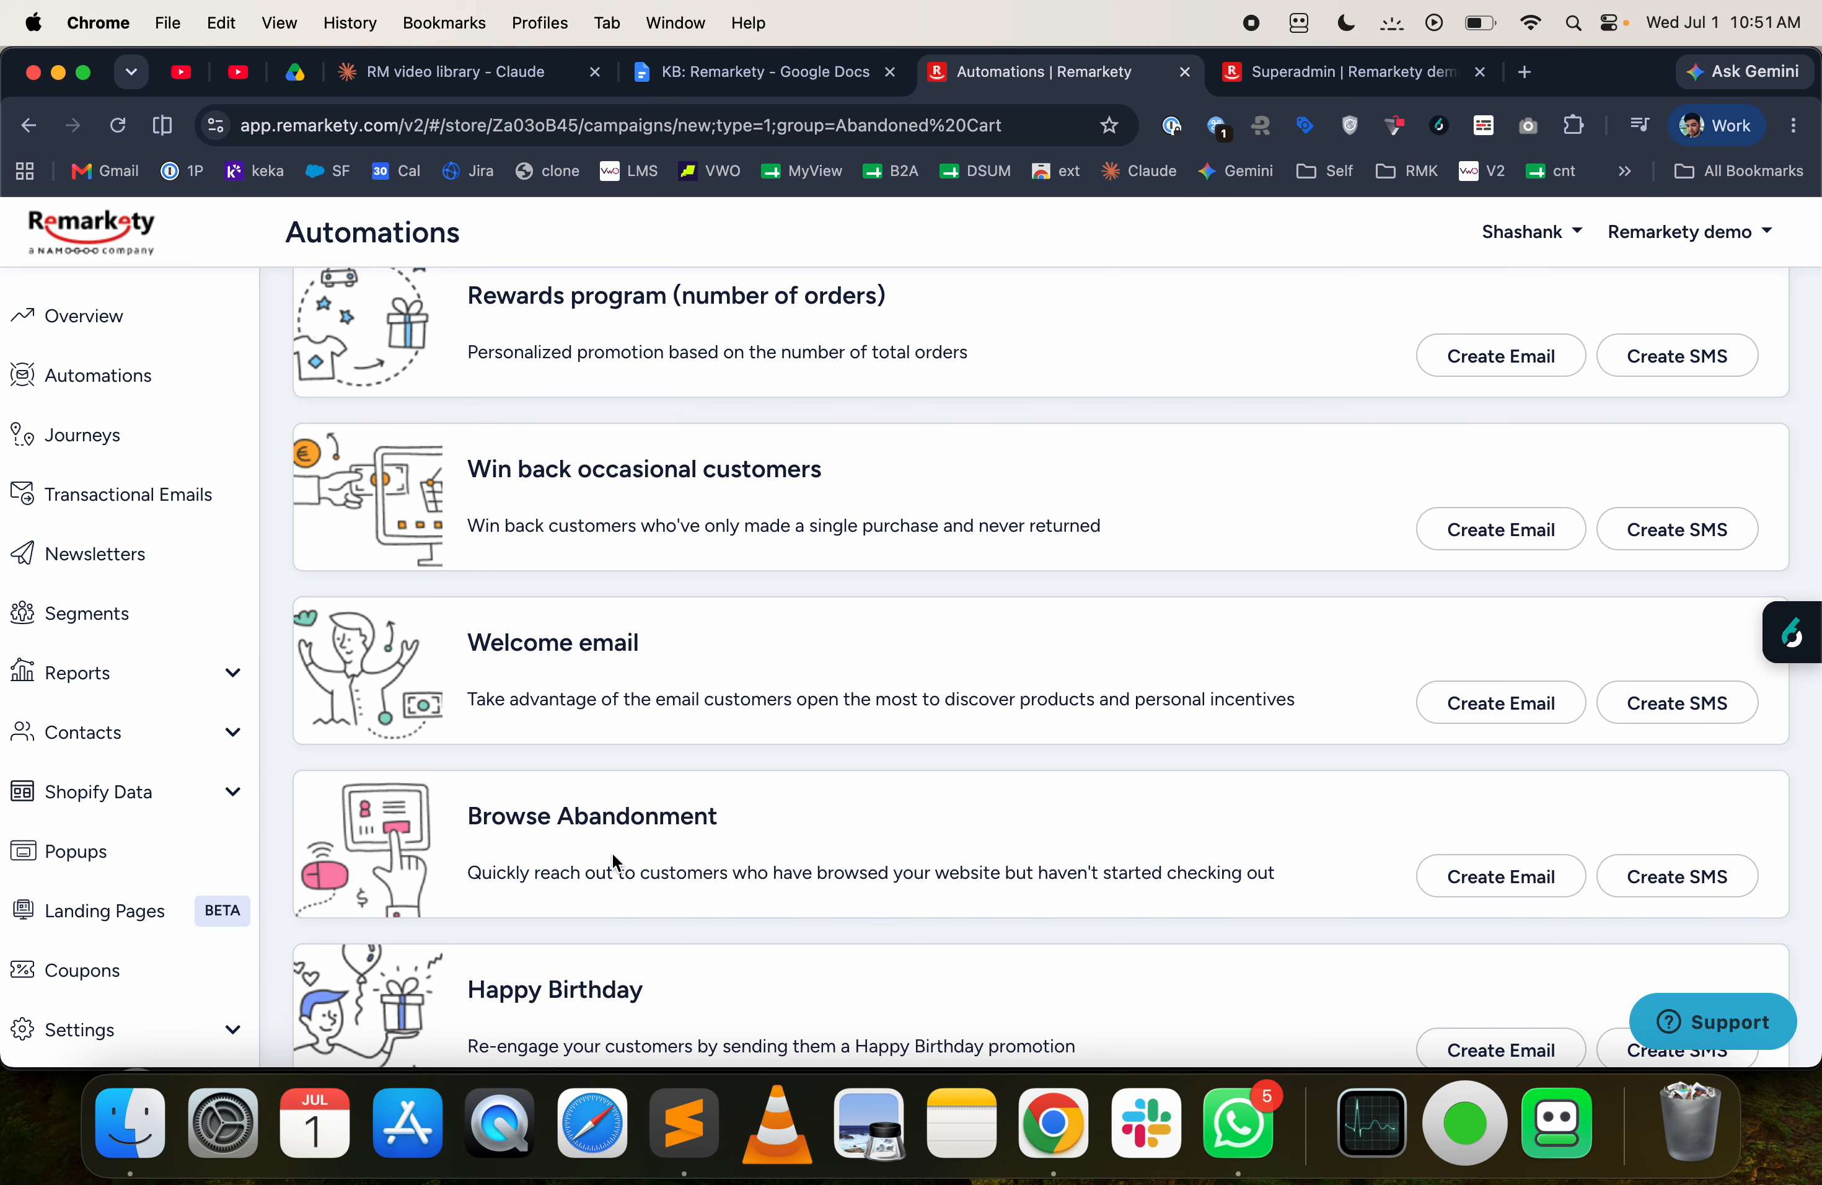
{"action": "scroll", "coordinate": [615, 847], "scroll_direction": "down", "scroll_amount": 1}
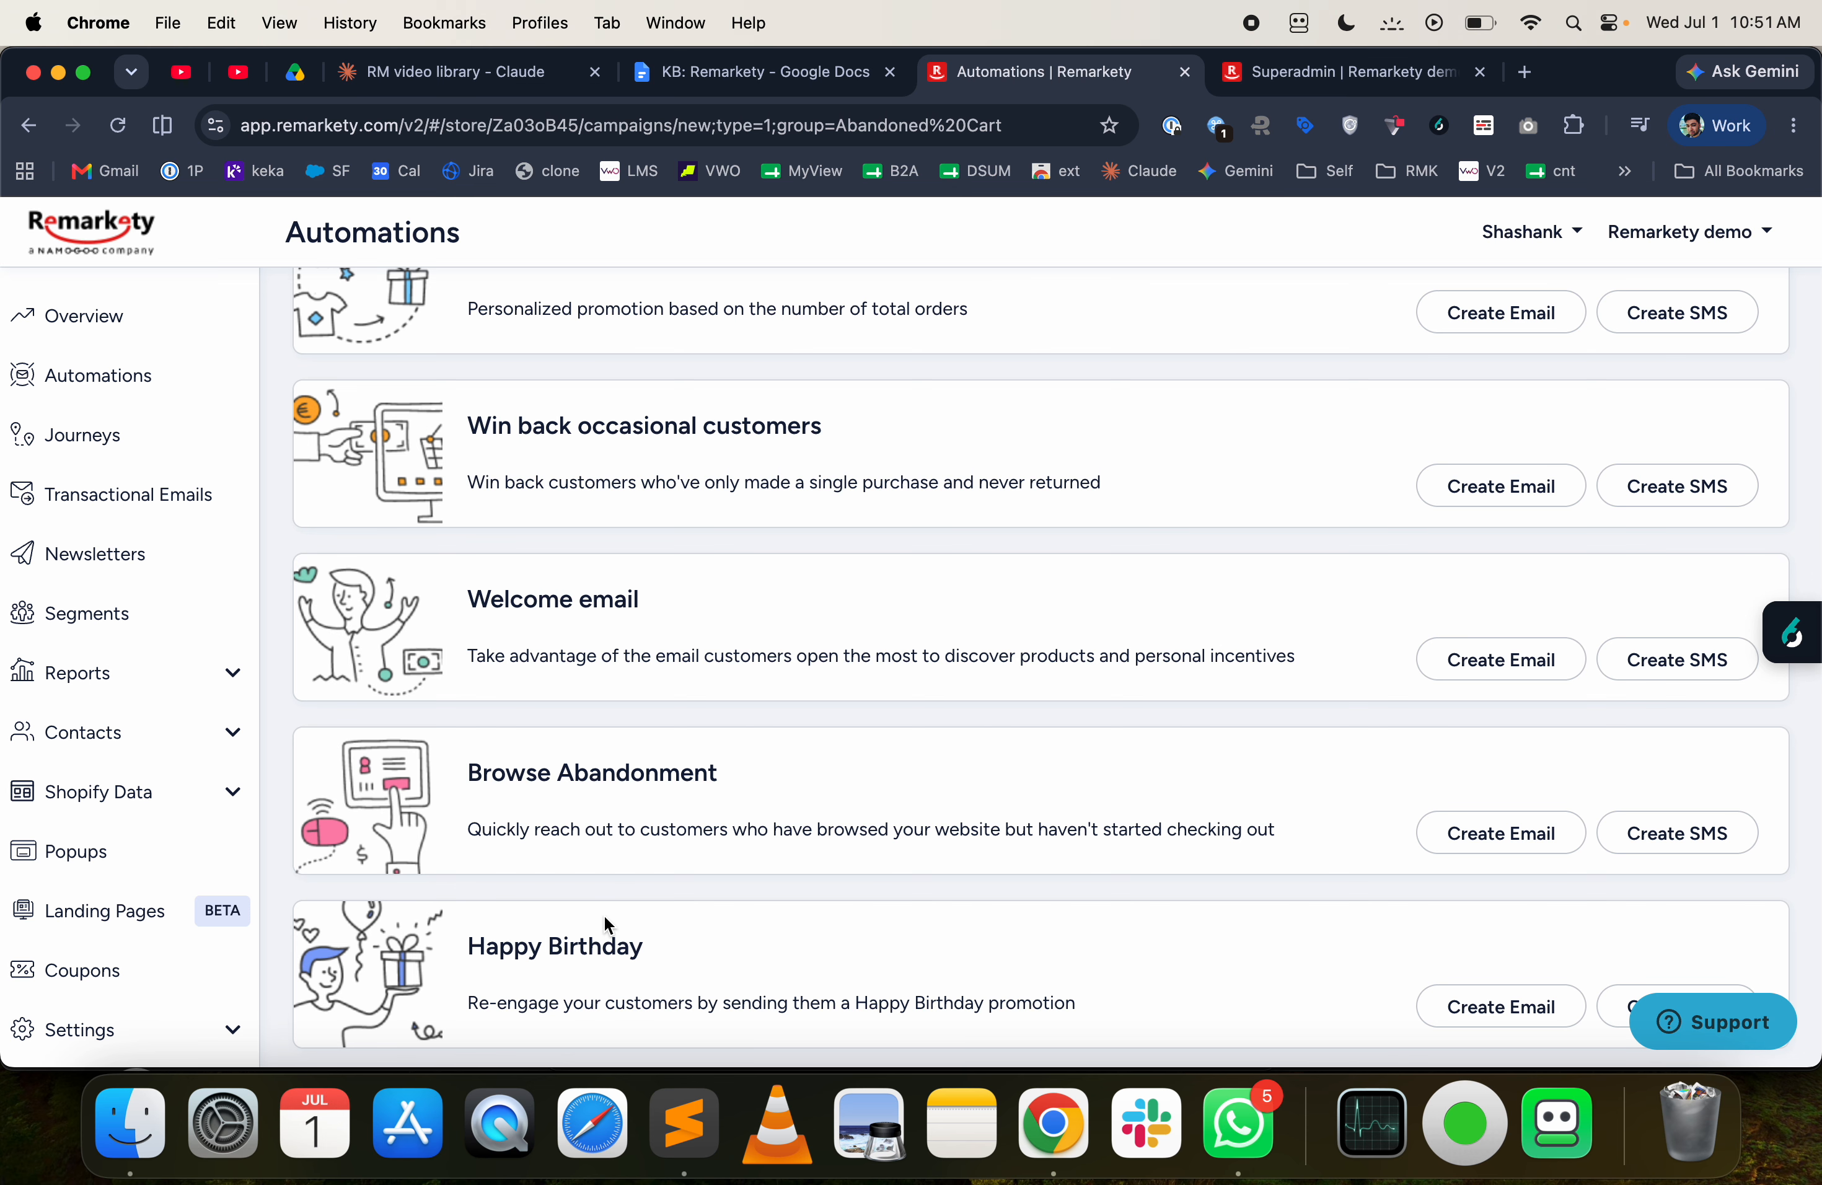
{"action": "scroll", "coordinate": [608, 834], "scroll_direction": "down", "scroll_amount": 3}
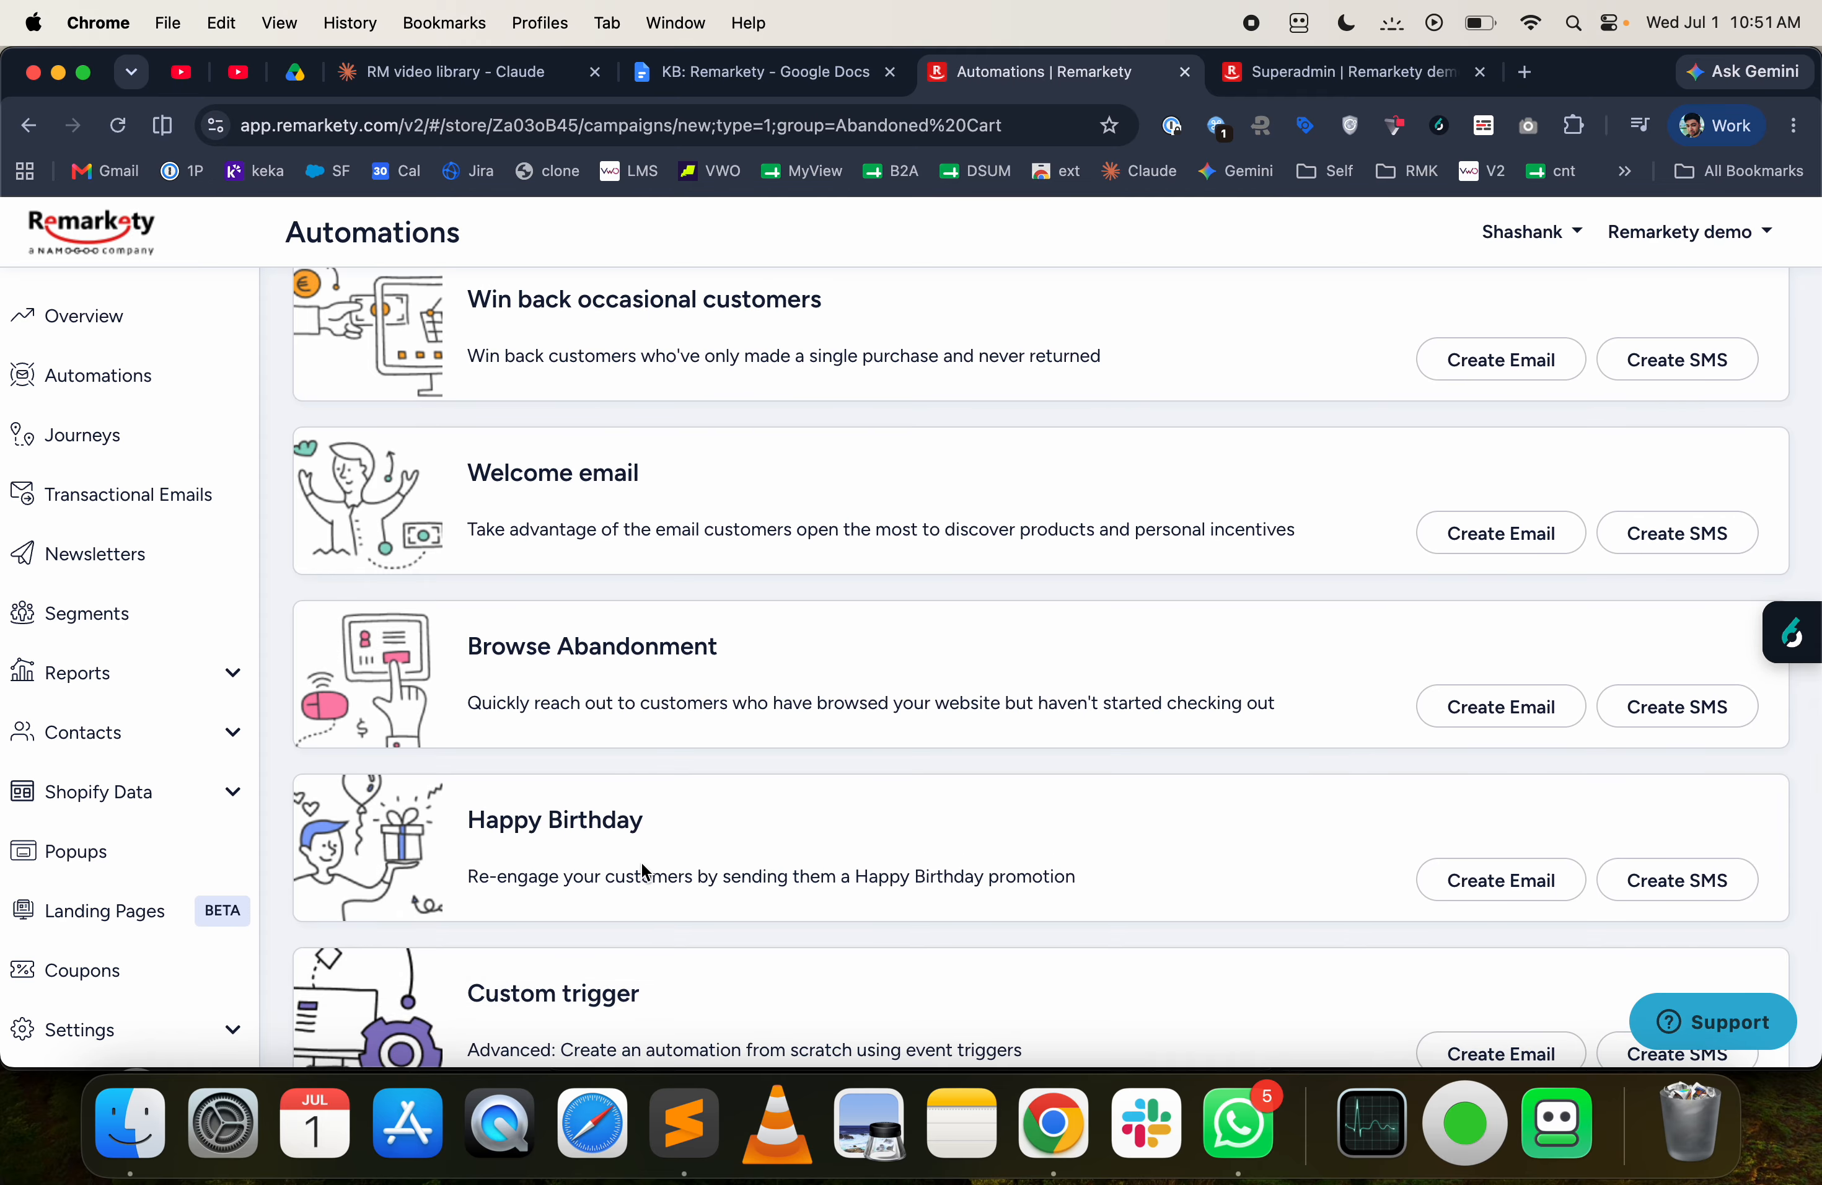
{"action": "scroll", "coordinate": [666, 857], "scroll_direction": "down", "scroll_amount": 4}
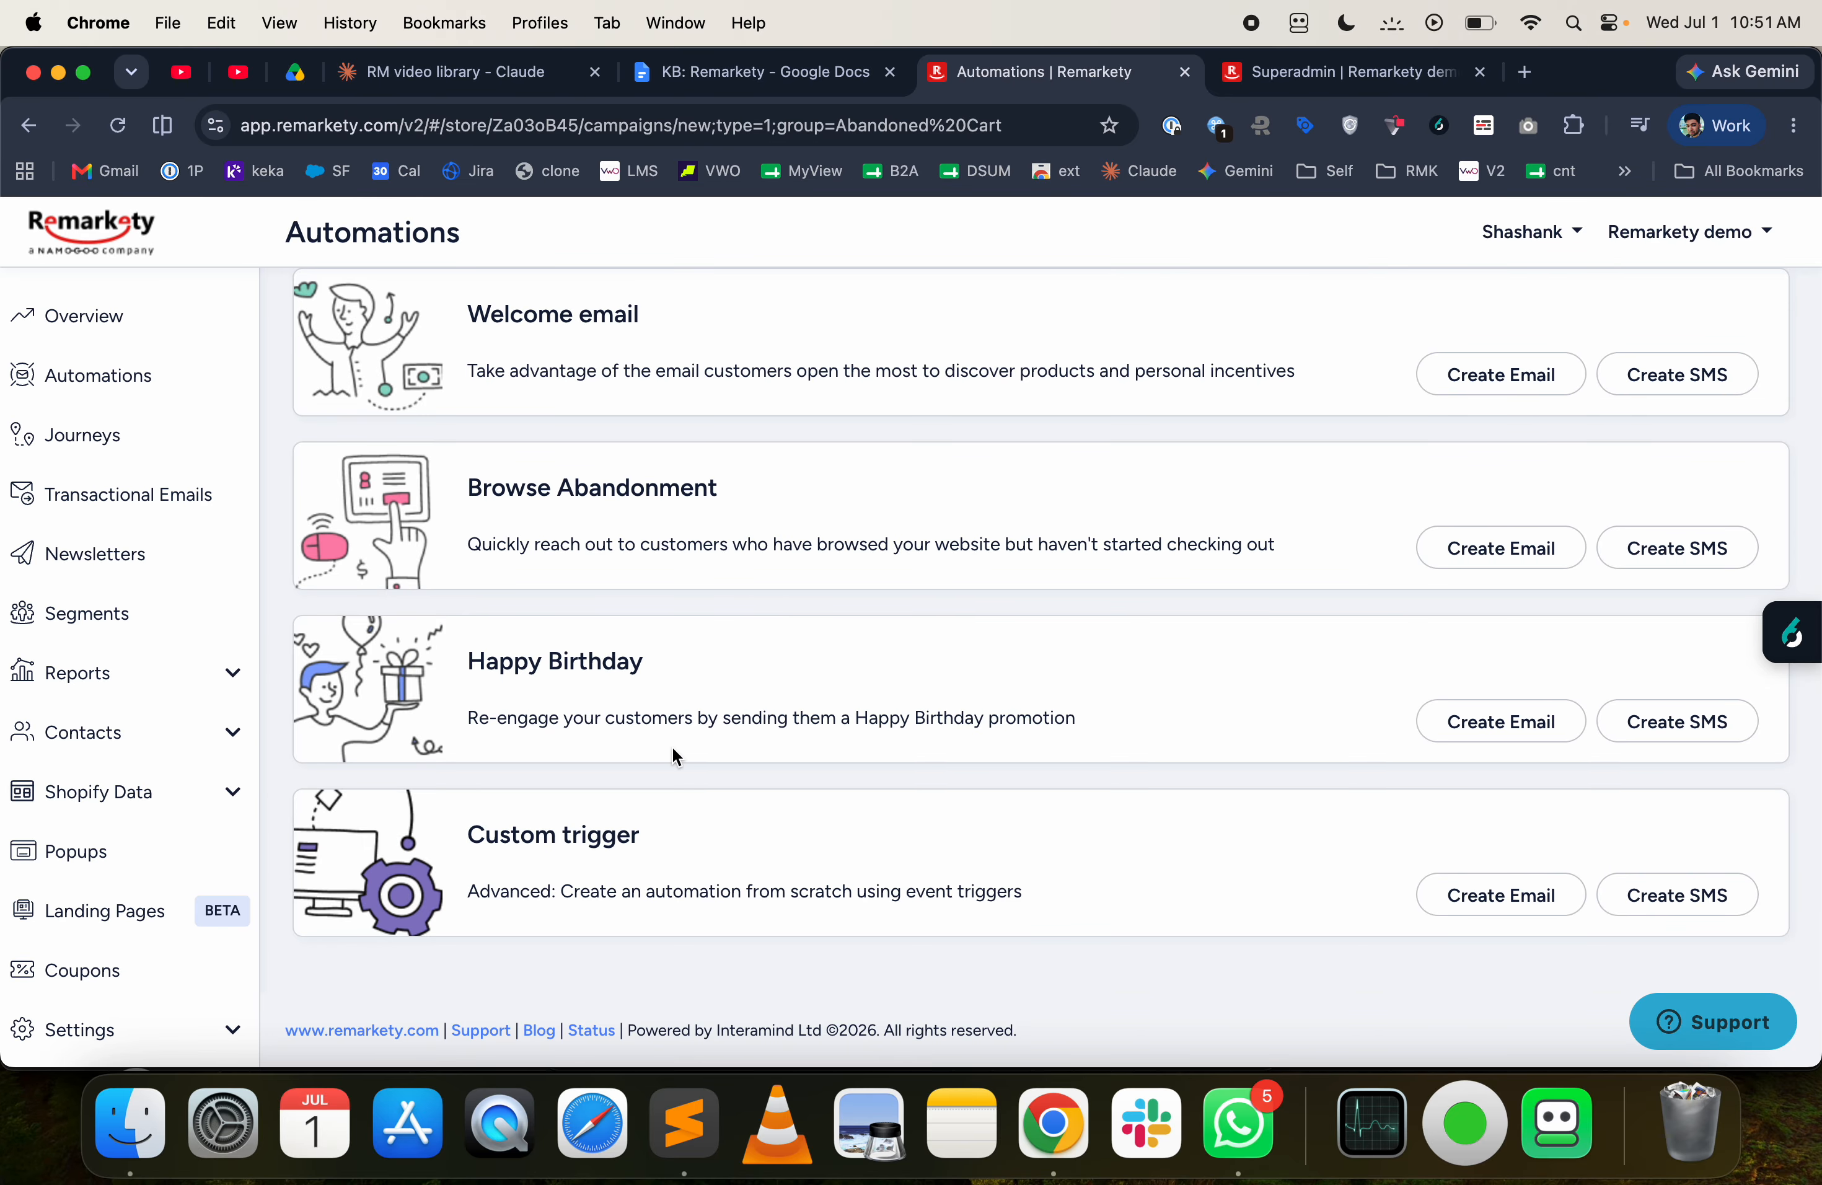
{"action": "scroll", "coordinate": [672, 745], "scroll_direction": "up", "scroll_amount": 15}
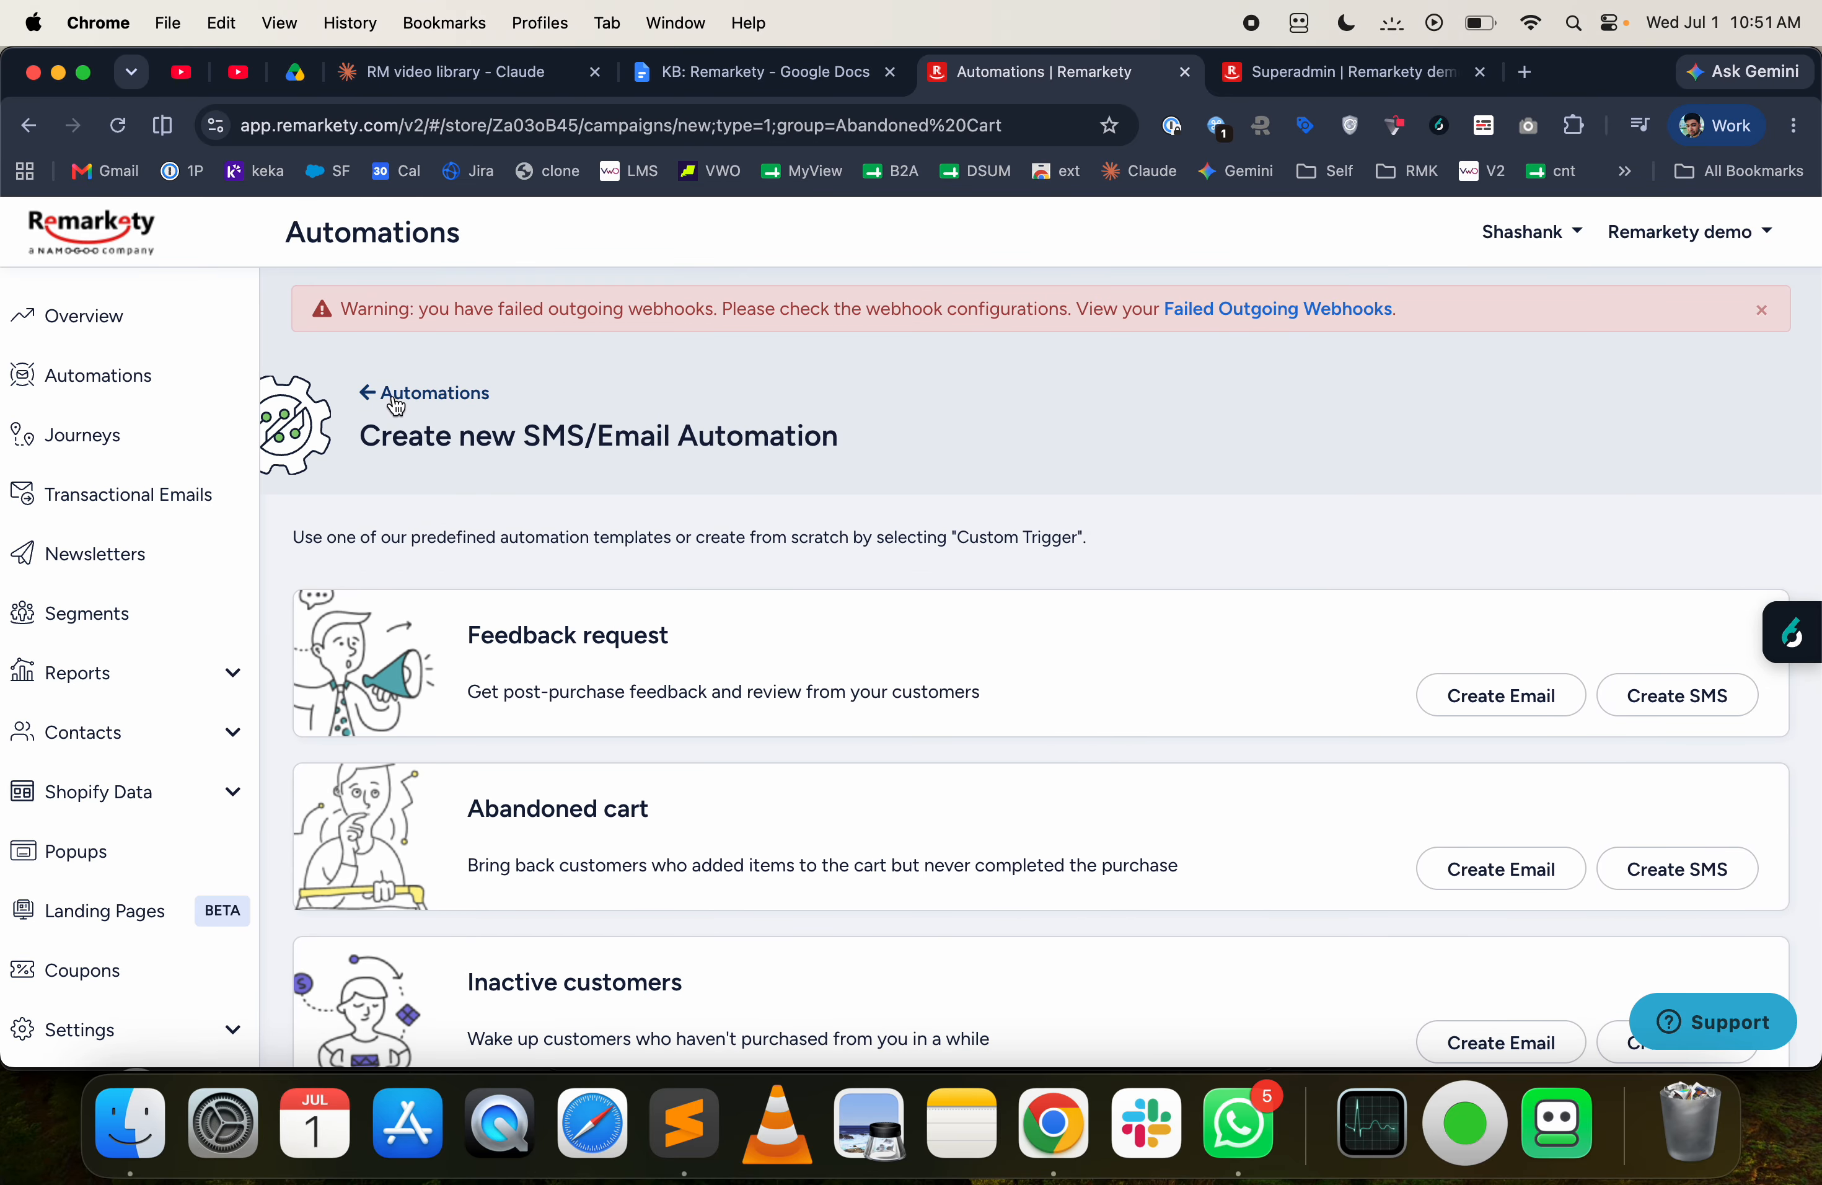
- Return to the automations list and examine the running automation cards in the Abandoned Cart group
{"action": "left_click", "coordinate": [408, 394]}
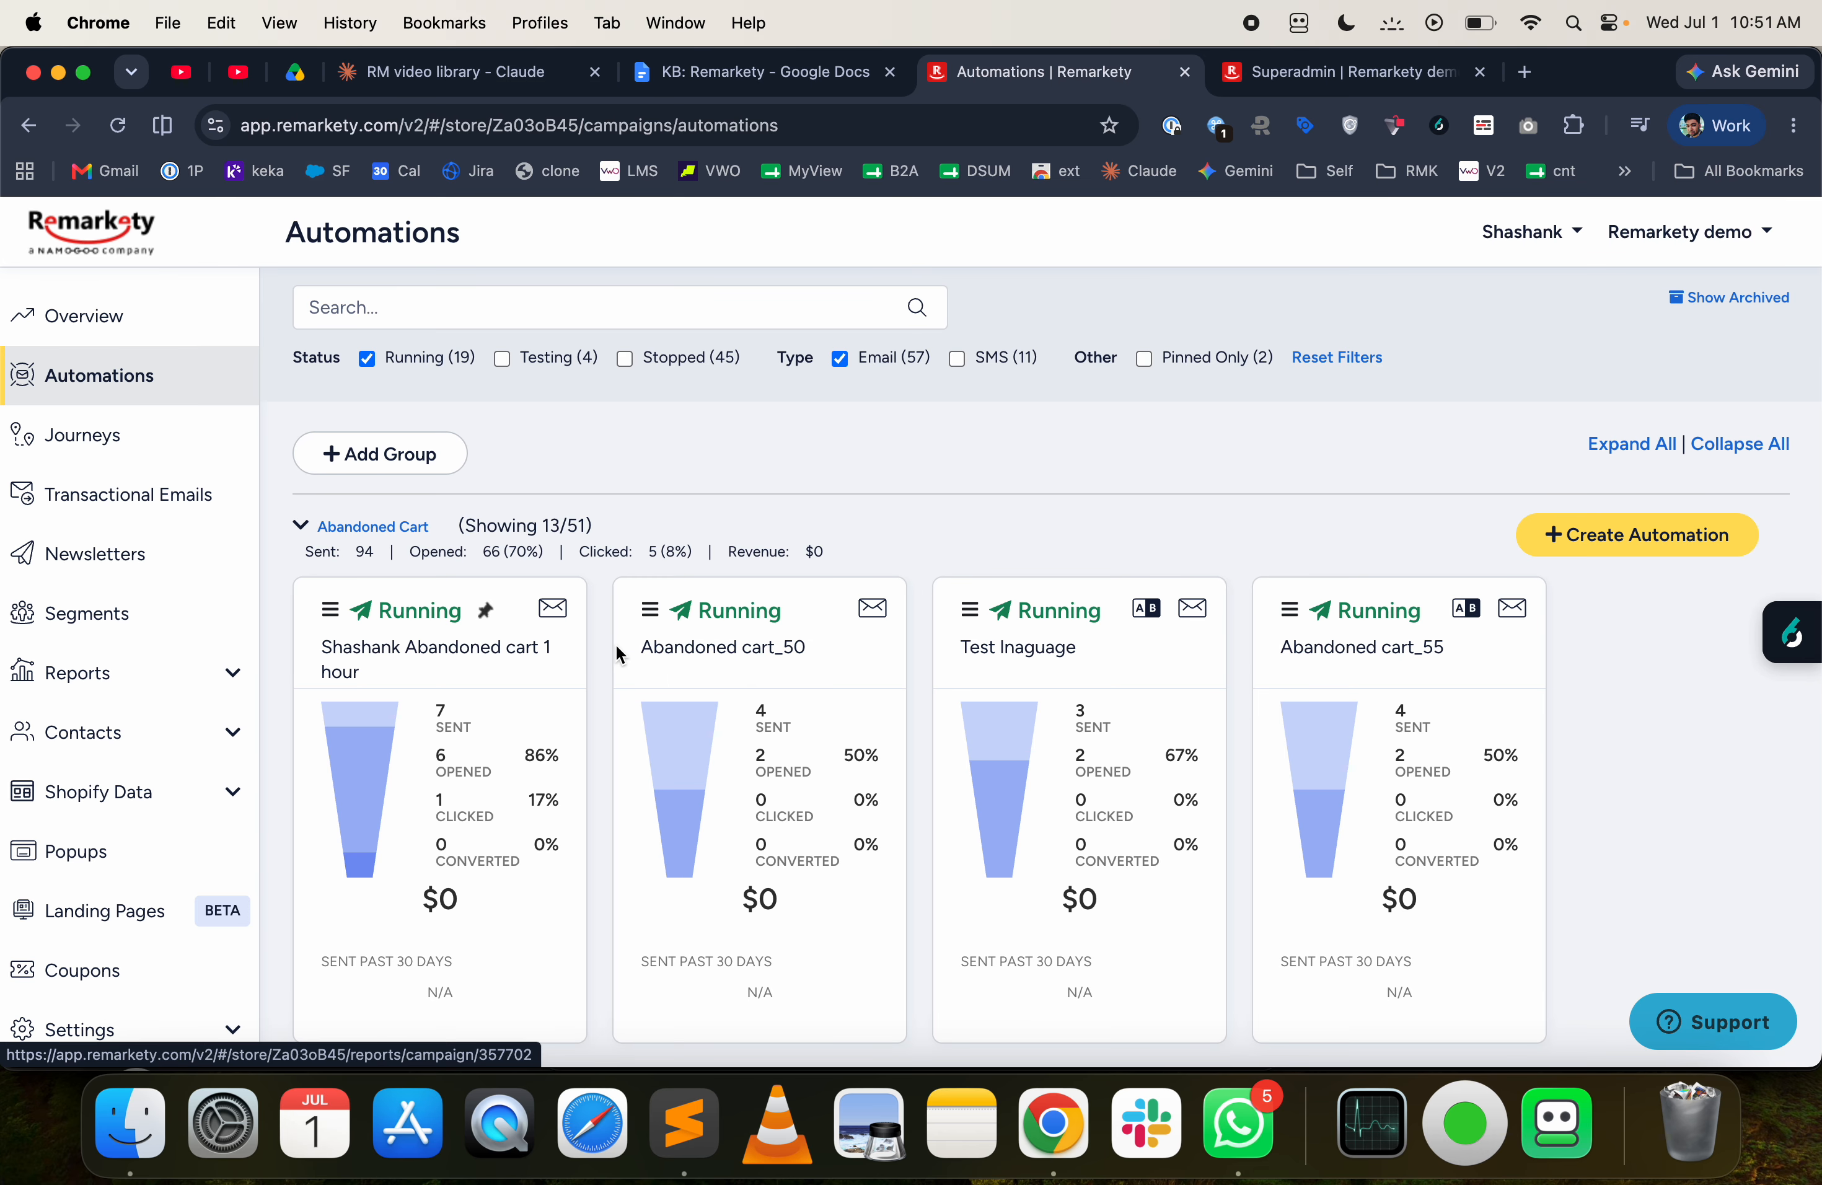
{"action": "scroll", "coordinate": [484, 682], "scroll_direction": "down", "scroll_amount": 1}
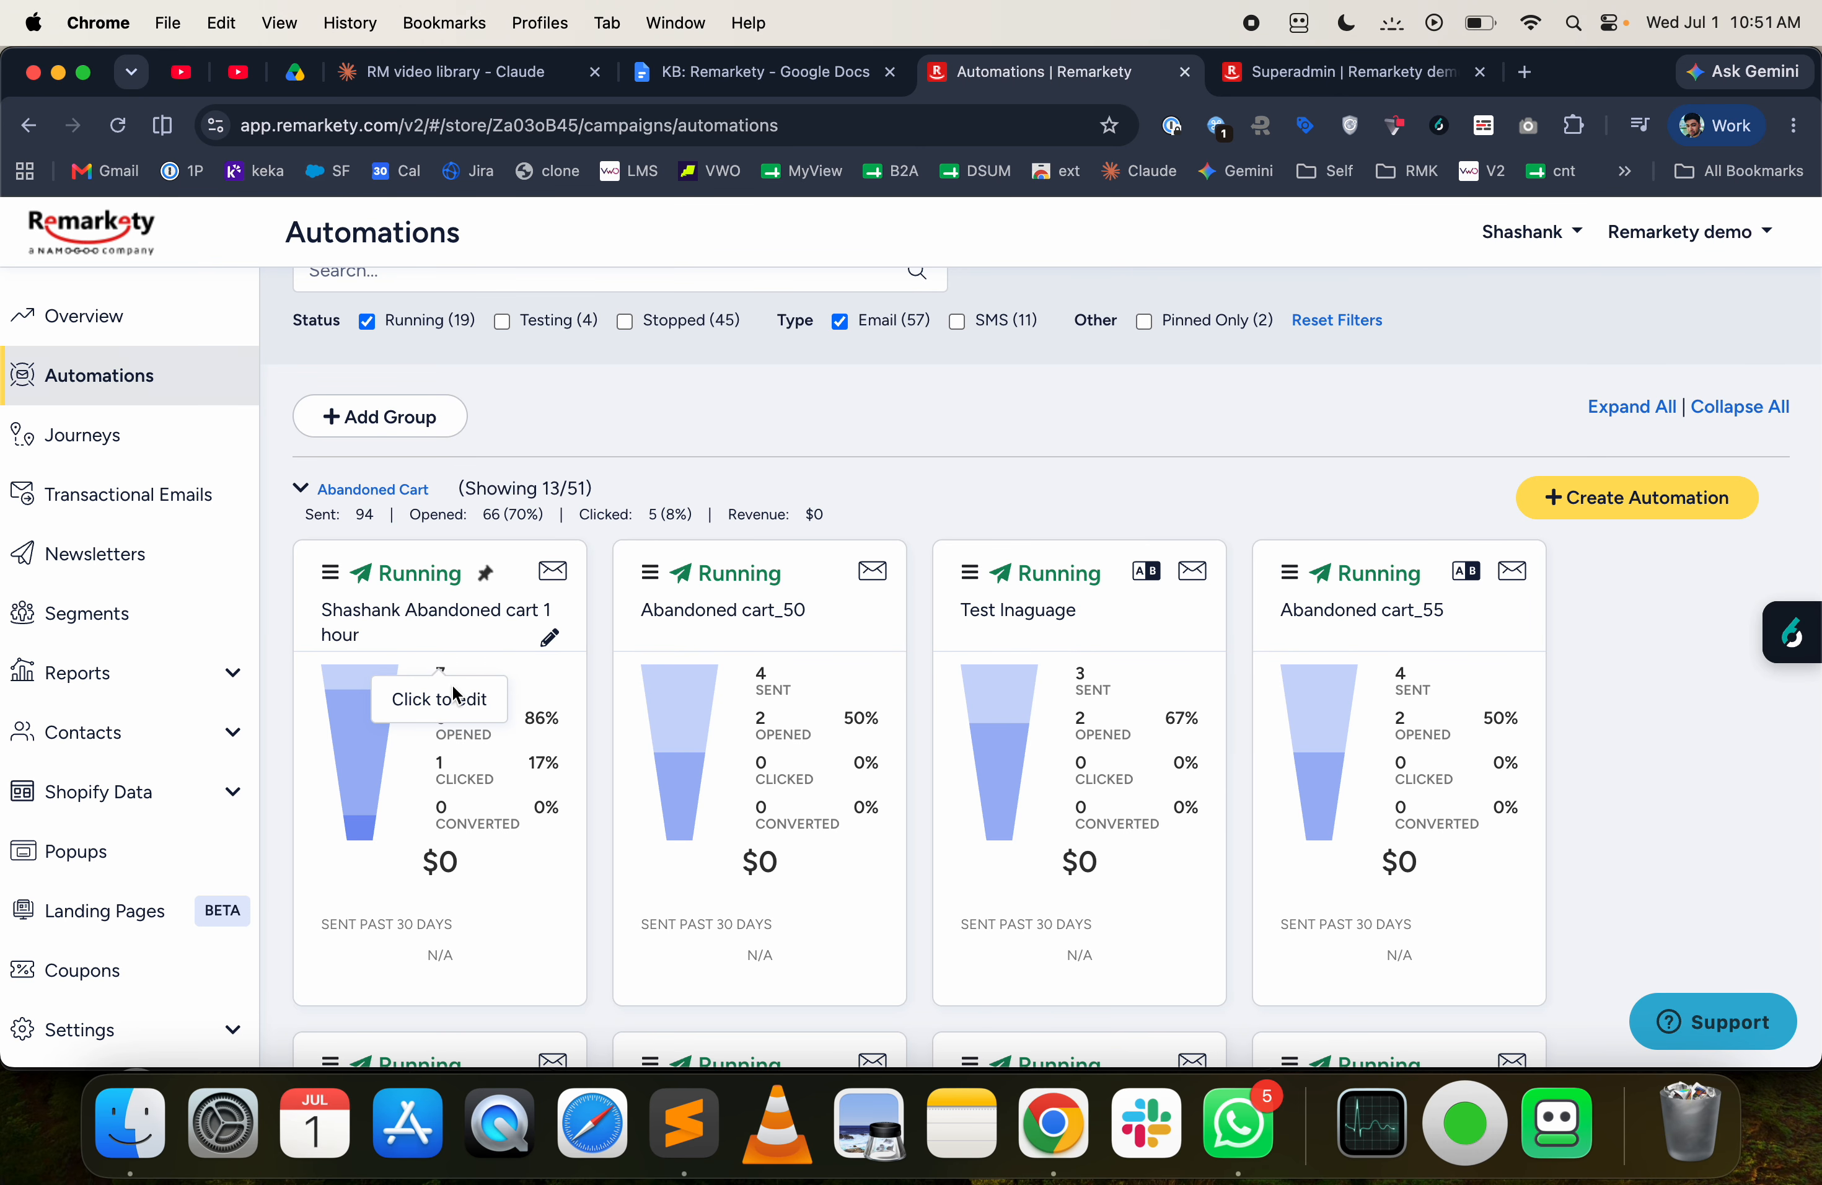
{"action": "scroll", "coordinate": [648, 695], "scroll_direction": "down", "scroll_amount": 5}
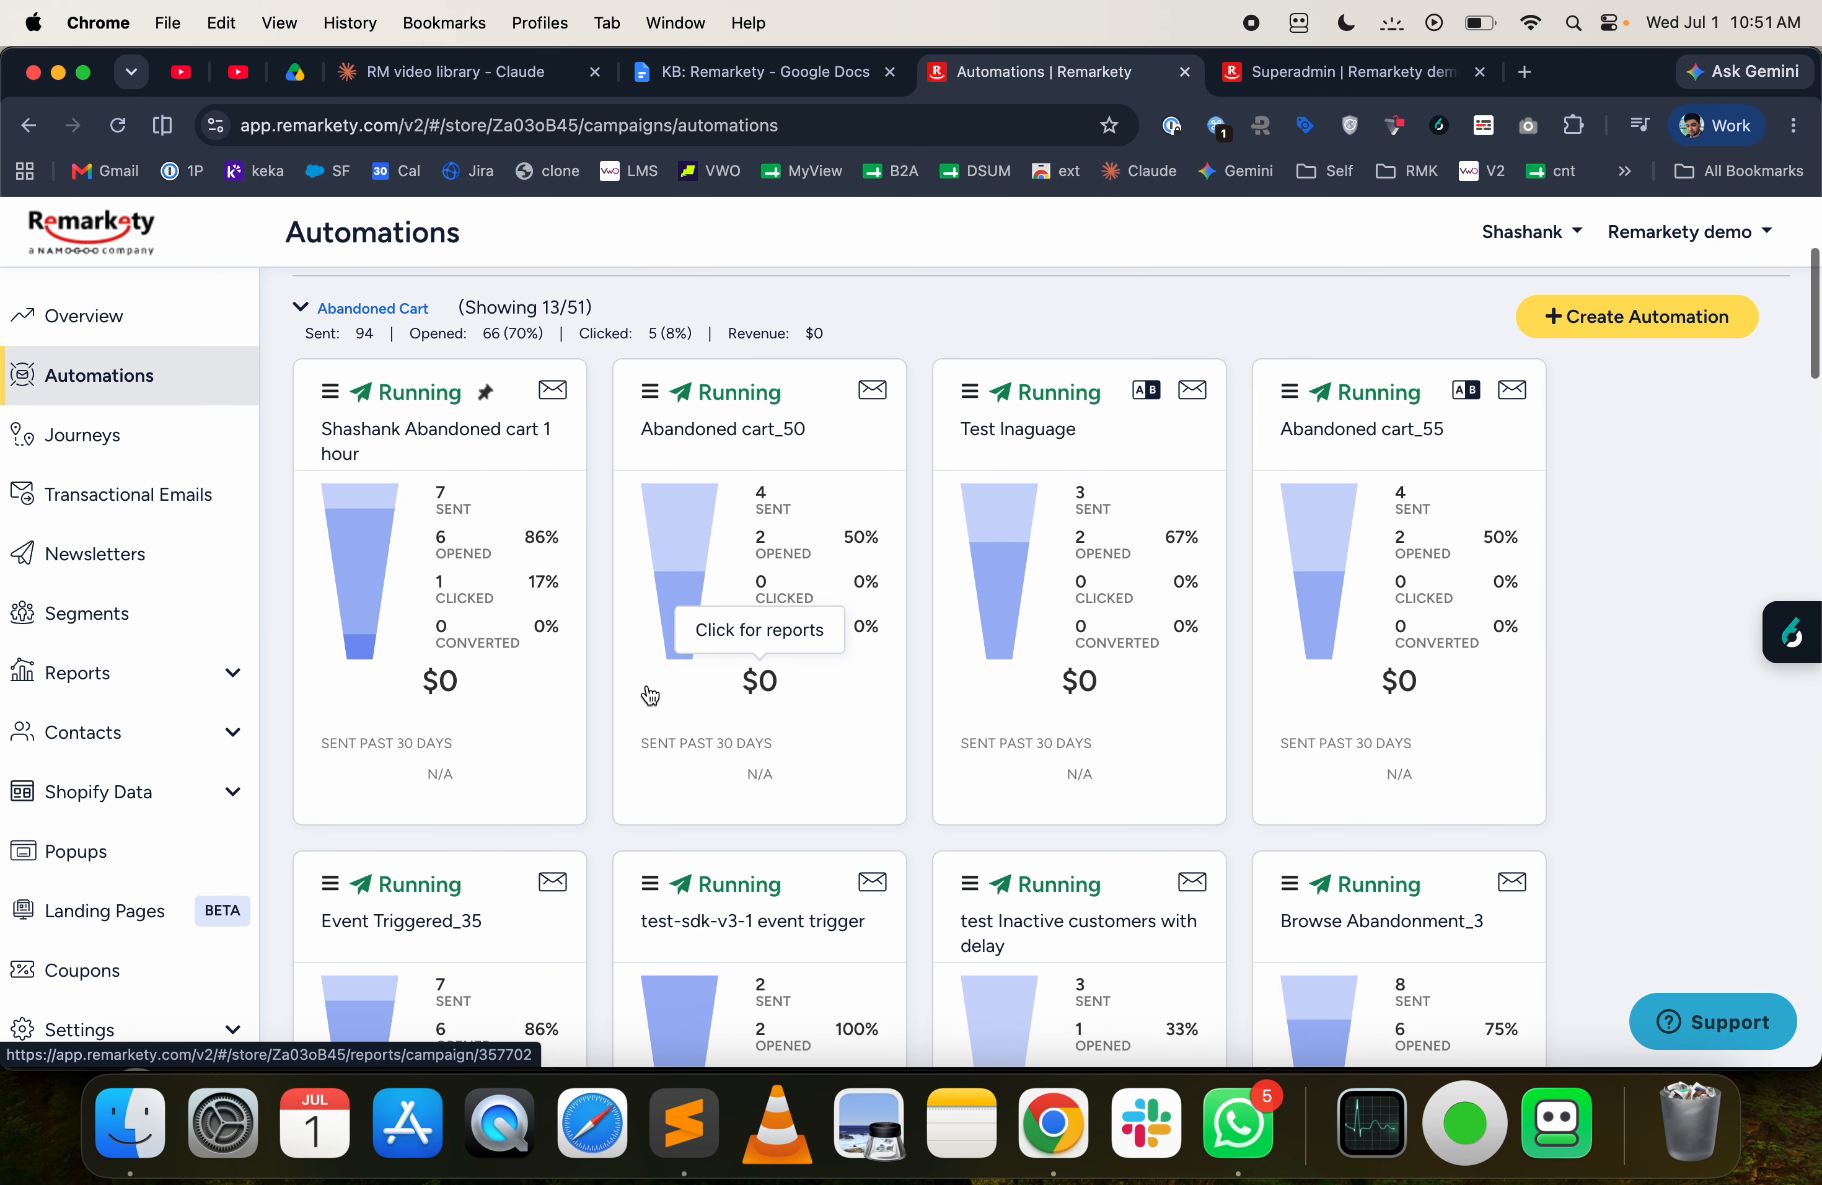
{"action": "scroll", "coordinate": [619, 739], "scroll_direction": "down", "scroll_amount": 3}
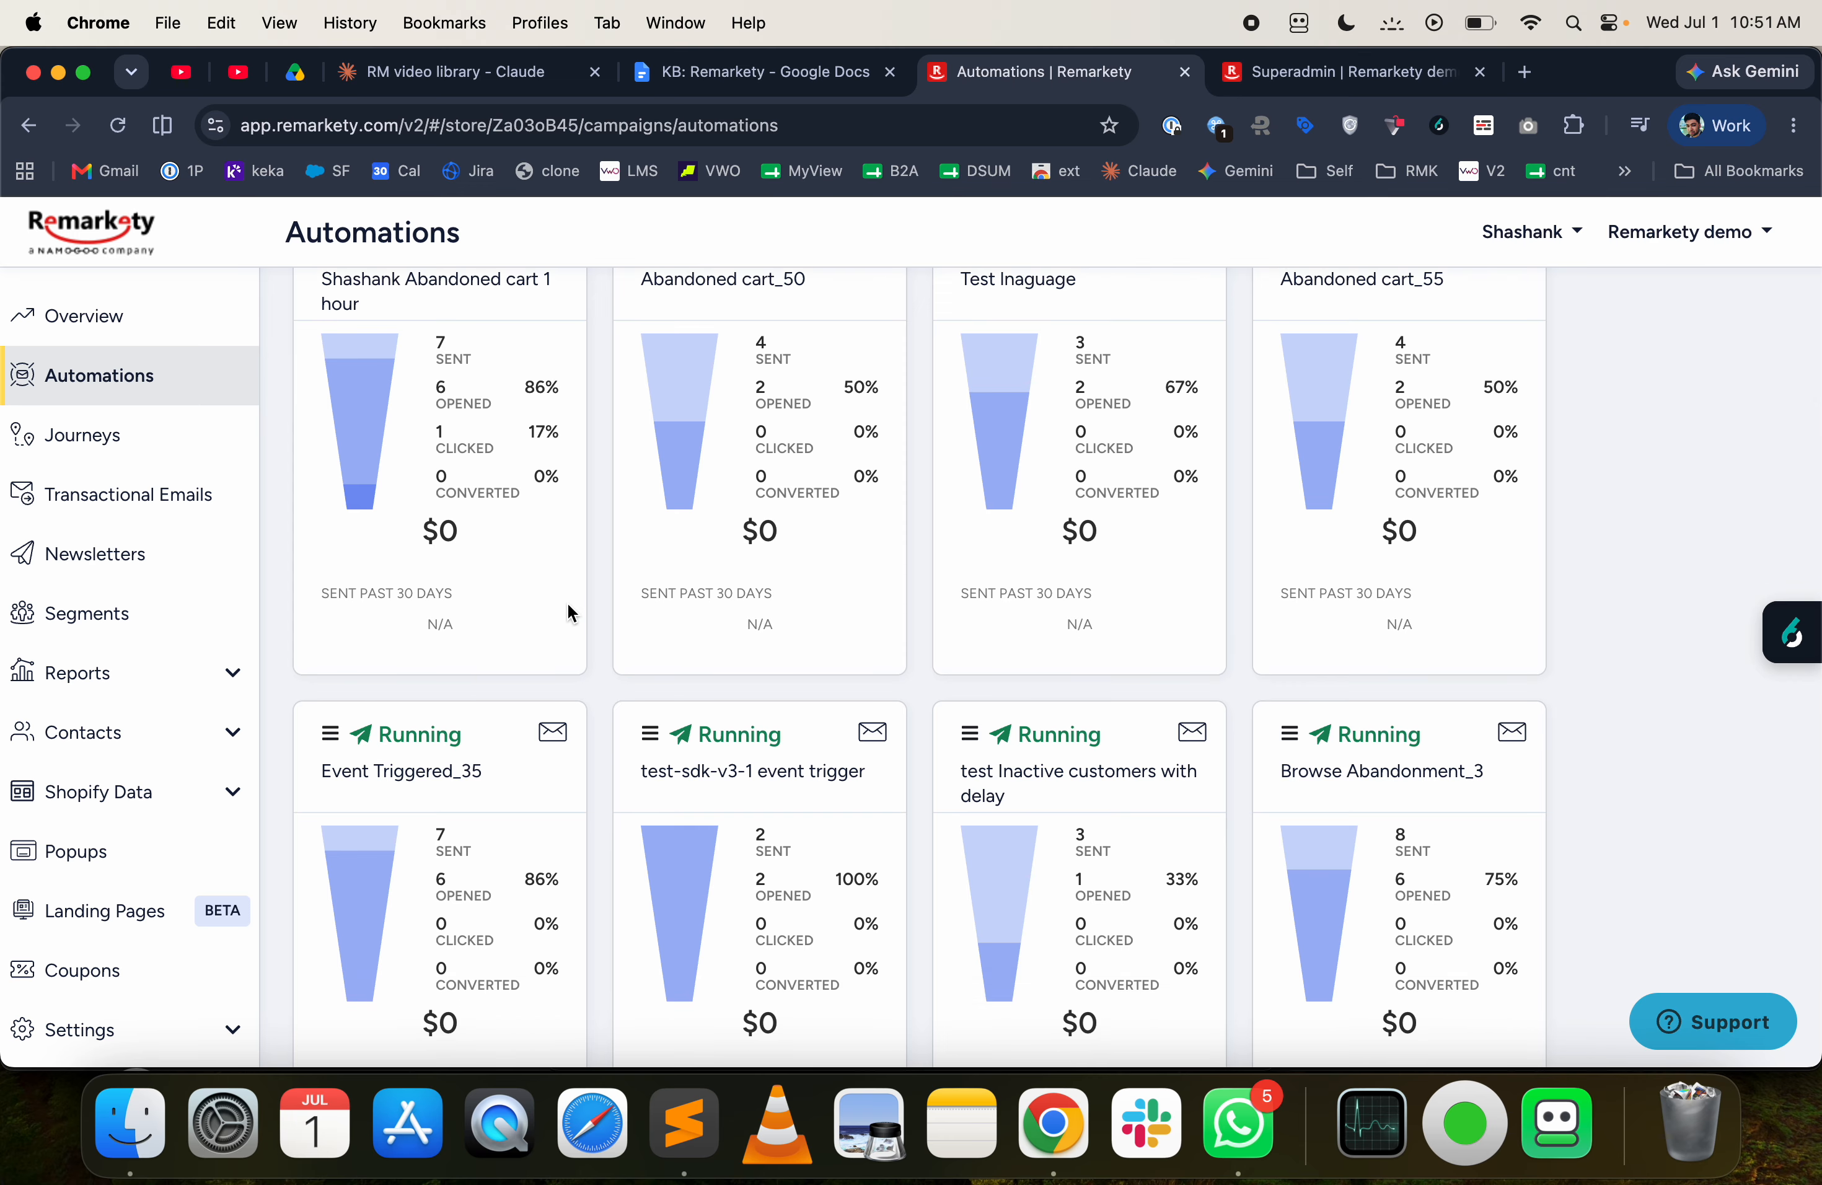
{"action": "scroll", "coordinate": [575, 667], "scroll_direction": "down", "scroll_amount": 2}
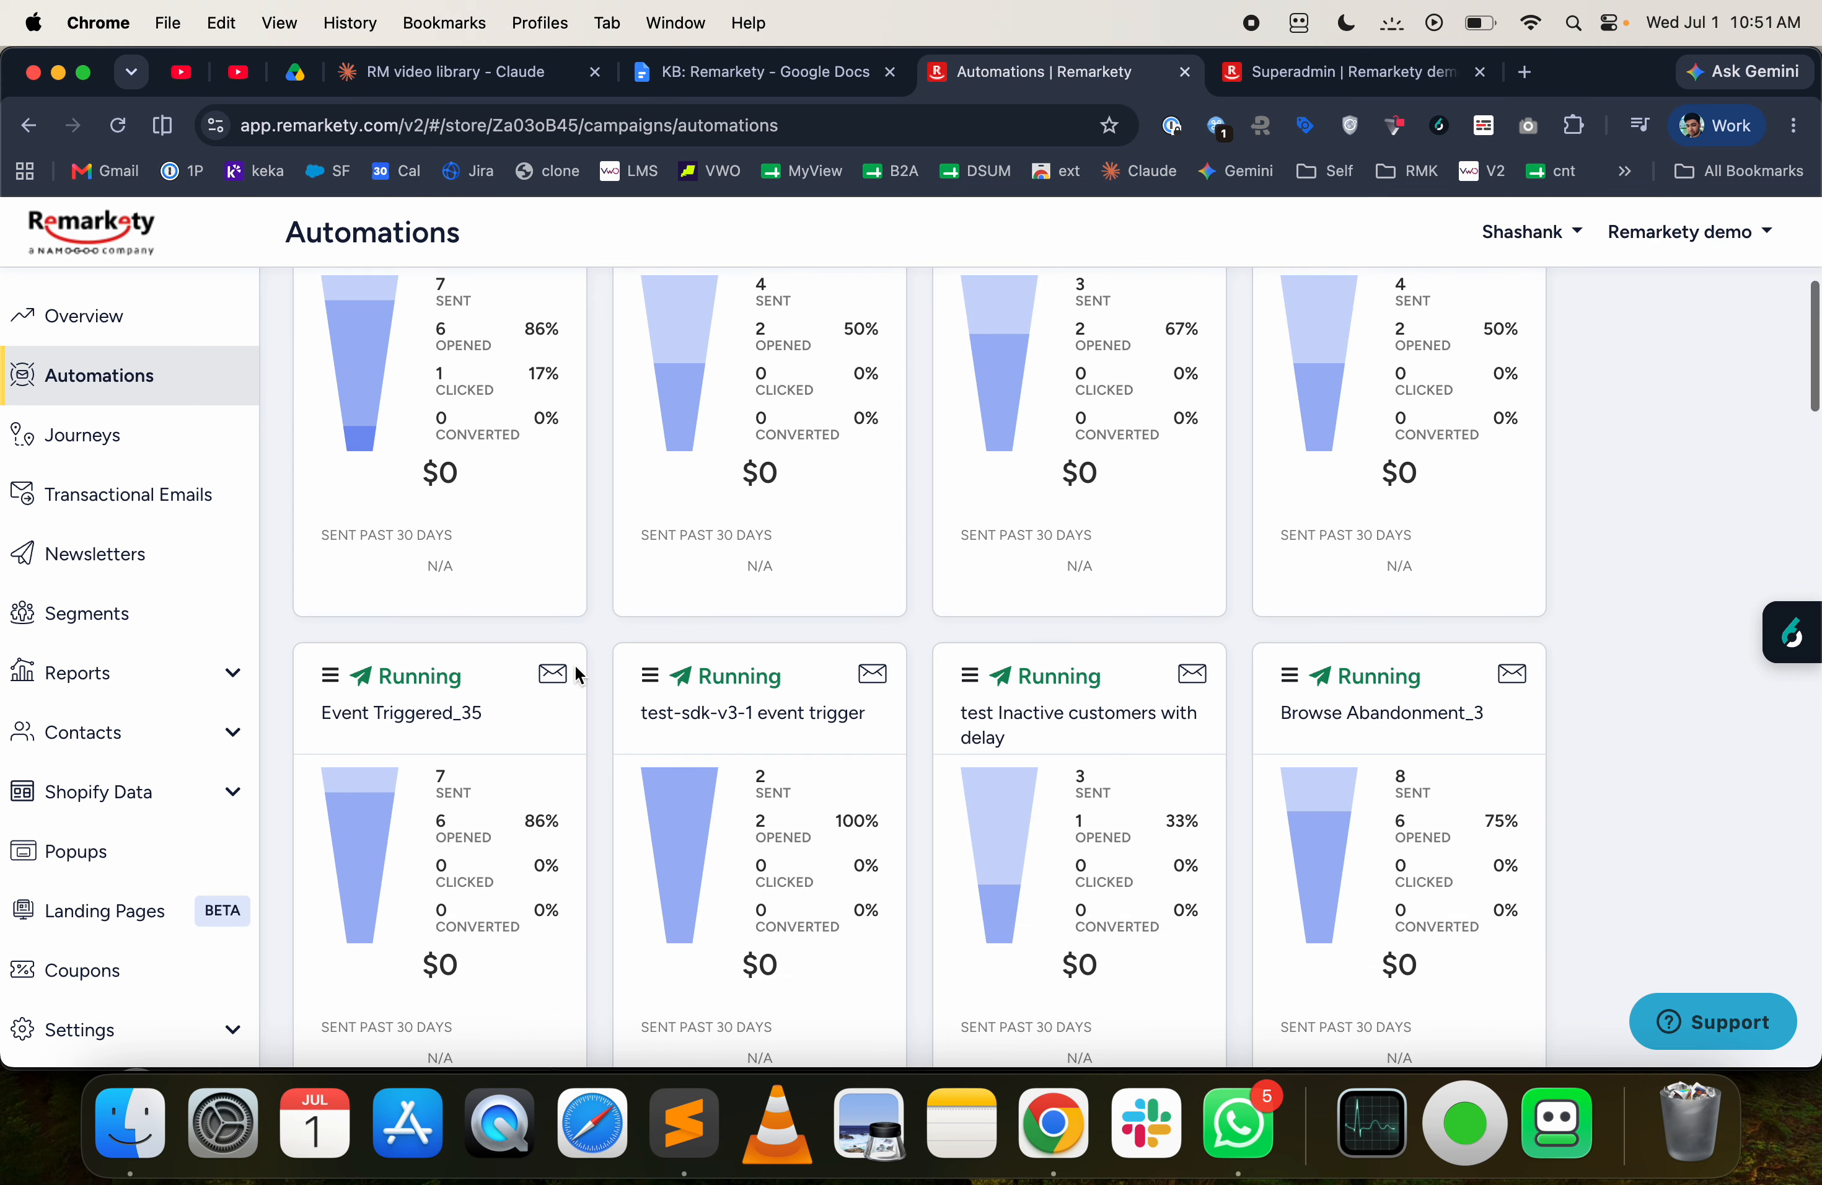
{"action": "scroll", "coordinate": [576, 675], "scroll_direction": "up", "scroll_amount": 10}
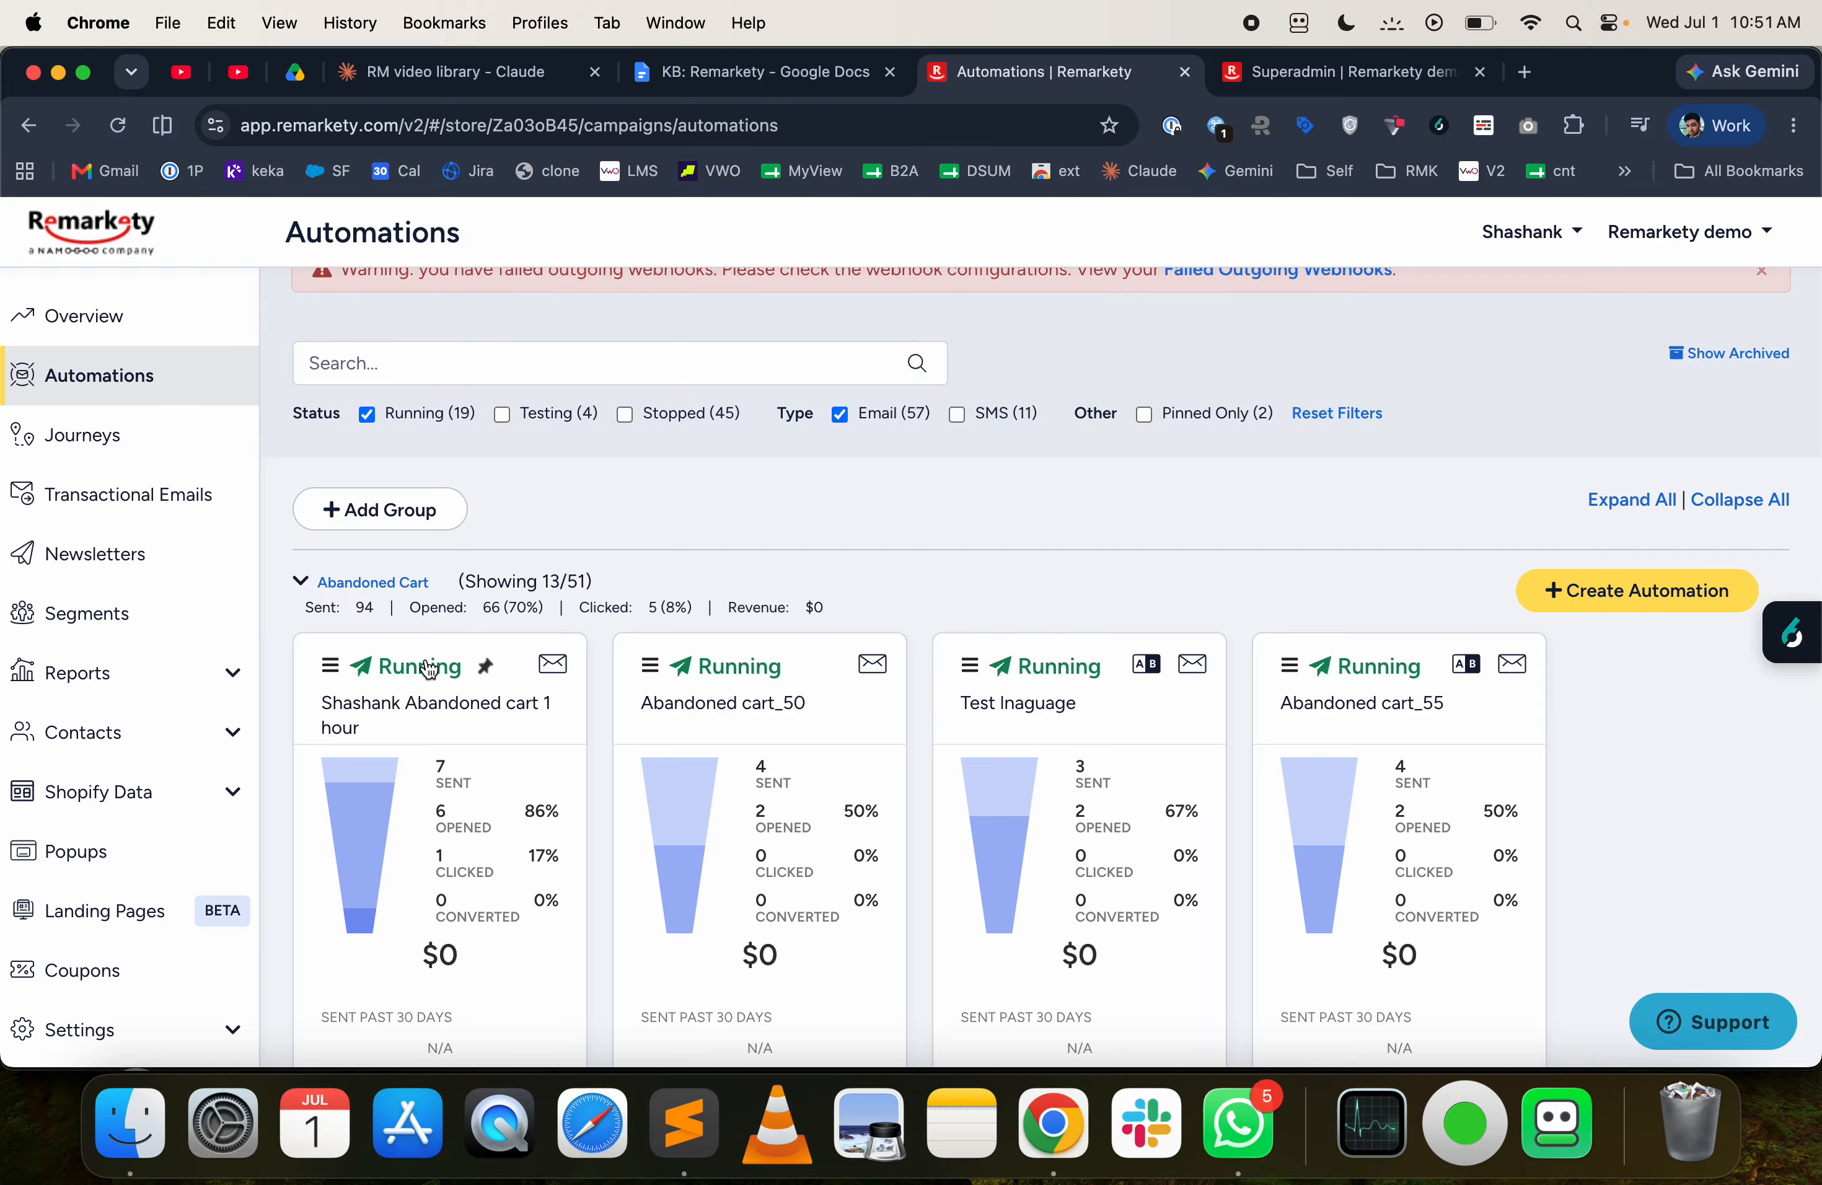
{"action": "scroll", "coordinate": [397, 705], "scroll_direction": "down", "scroll_amount": 3}
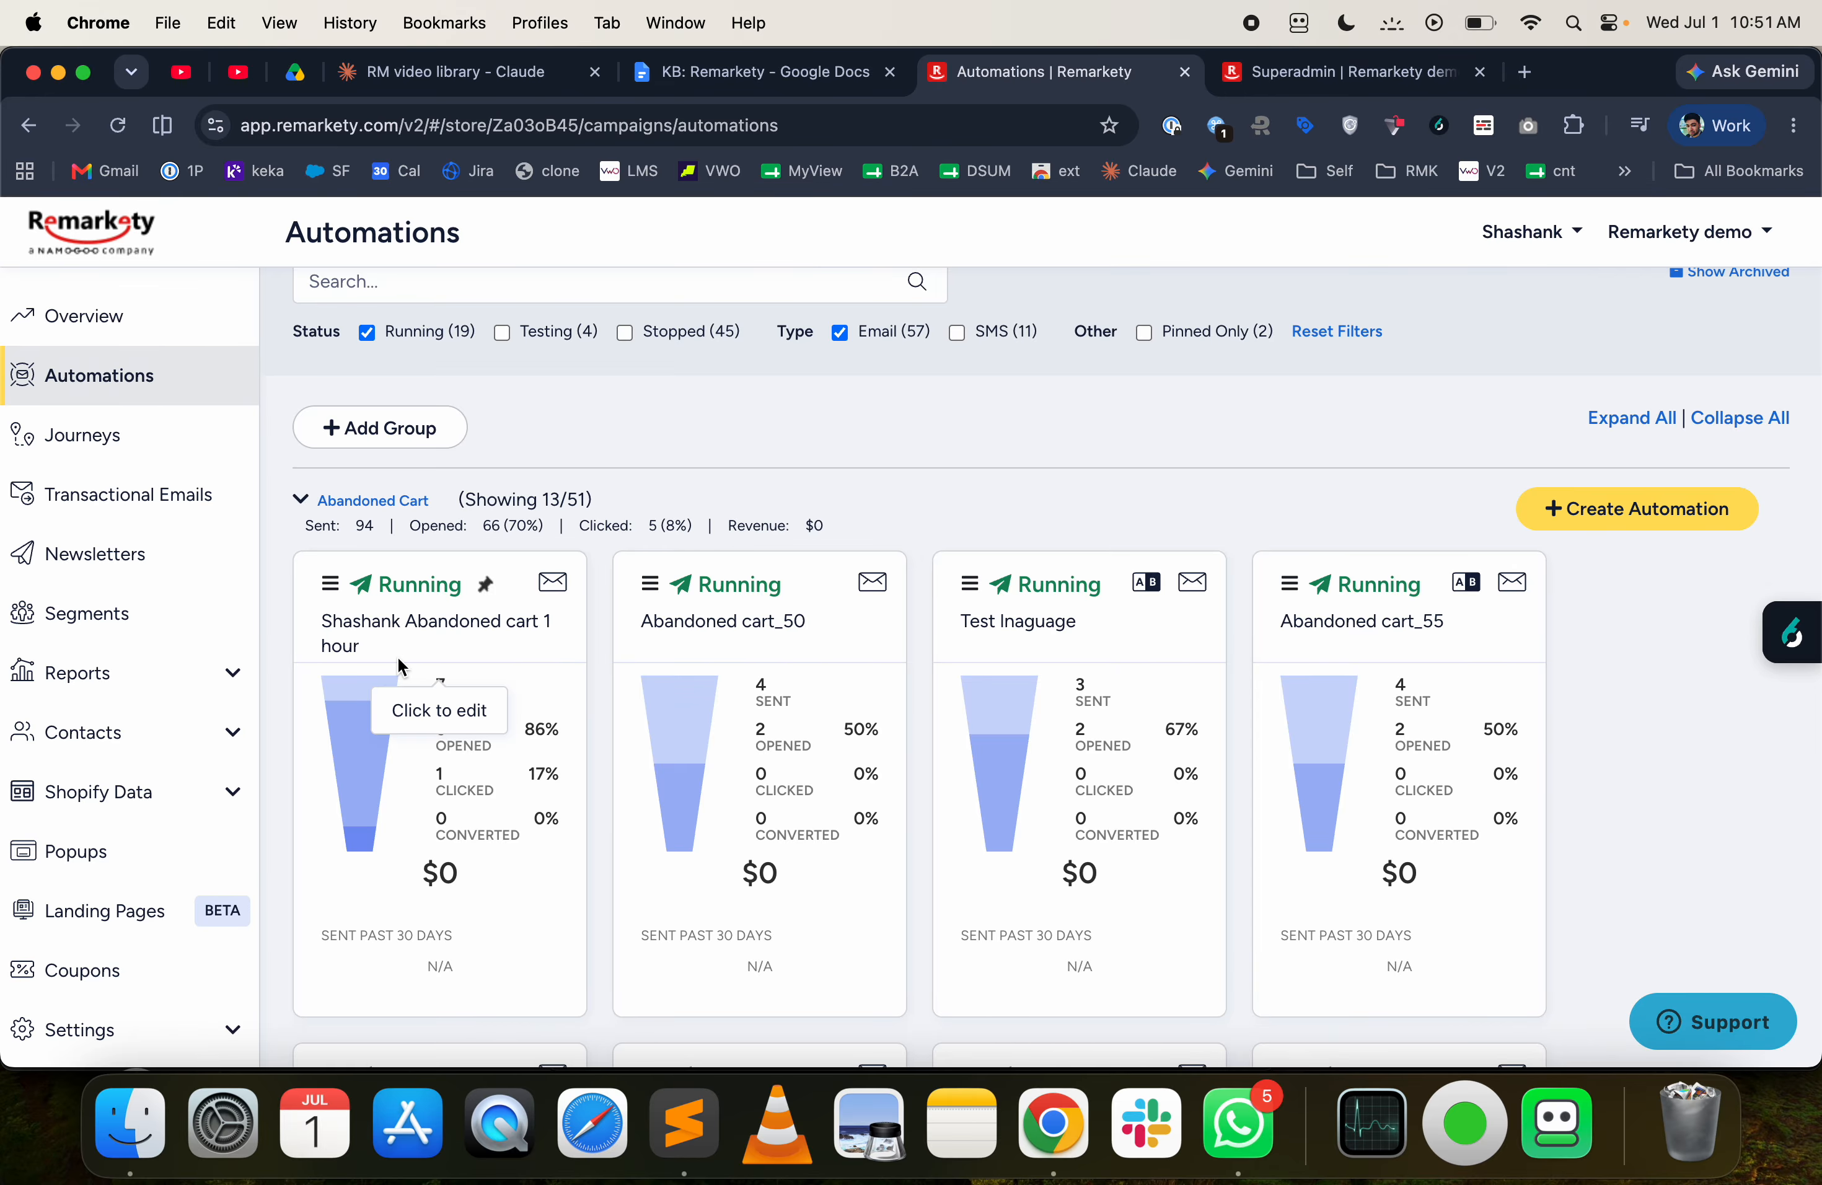
{"action": "scroll", "coordinate": [478, 703], "scroll_direction": "down", "scroll_amount": 2}
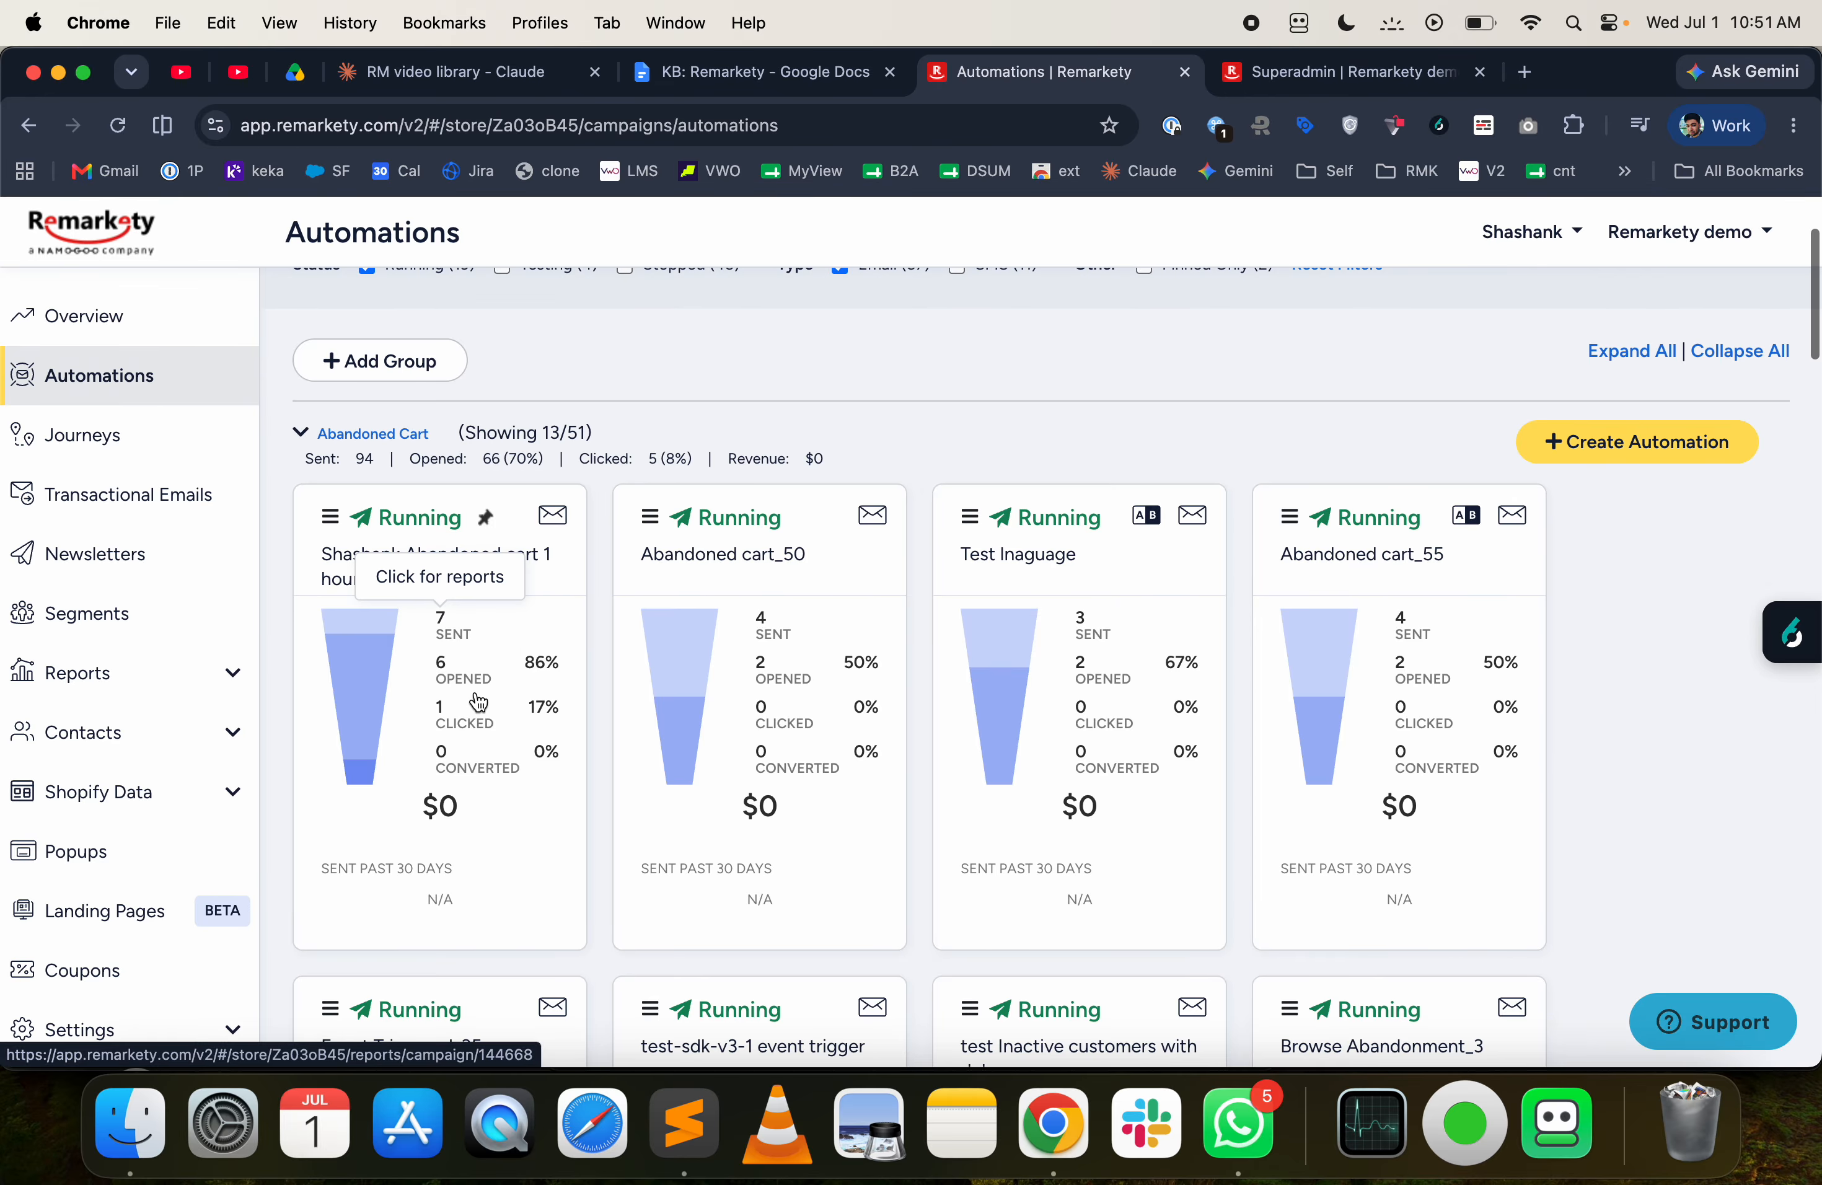
- Open the report of the pinned 1-hour abandoned cart automation and review its delivery, engagement, conversion and unsubscribe metrics
{"action": "scroll", "coordinate": [477, 703], "scroll_direction": "up", "scroll_amount": 2}
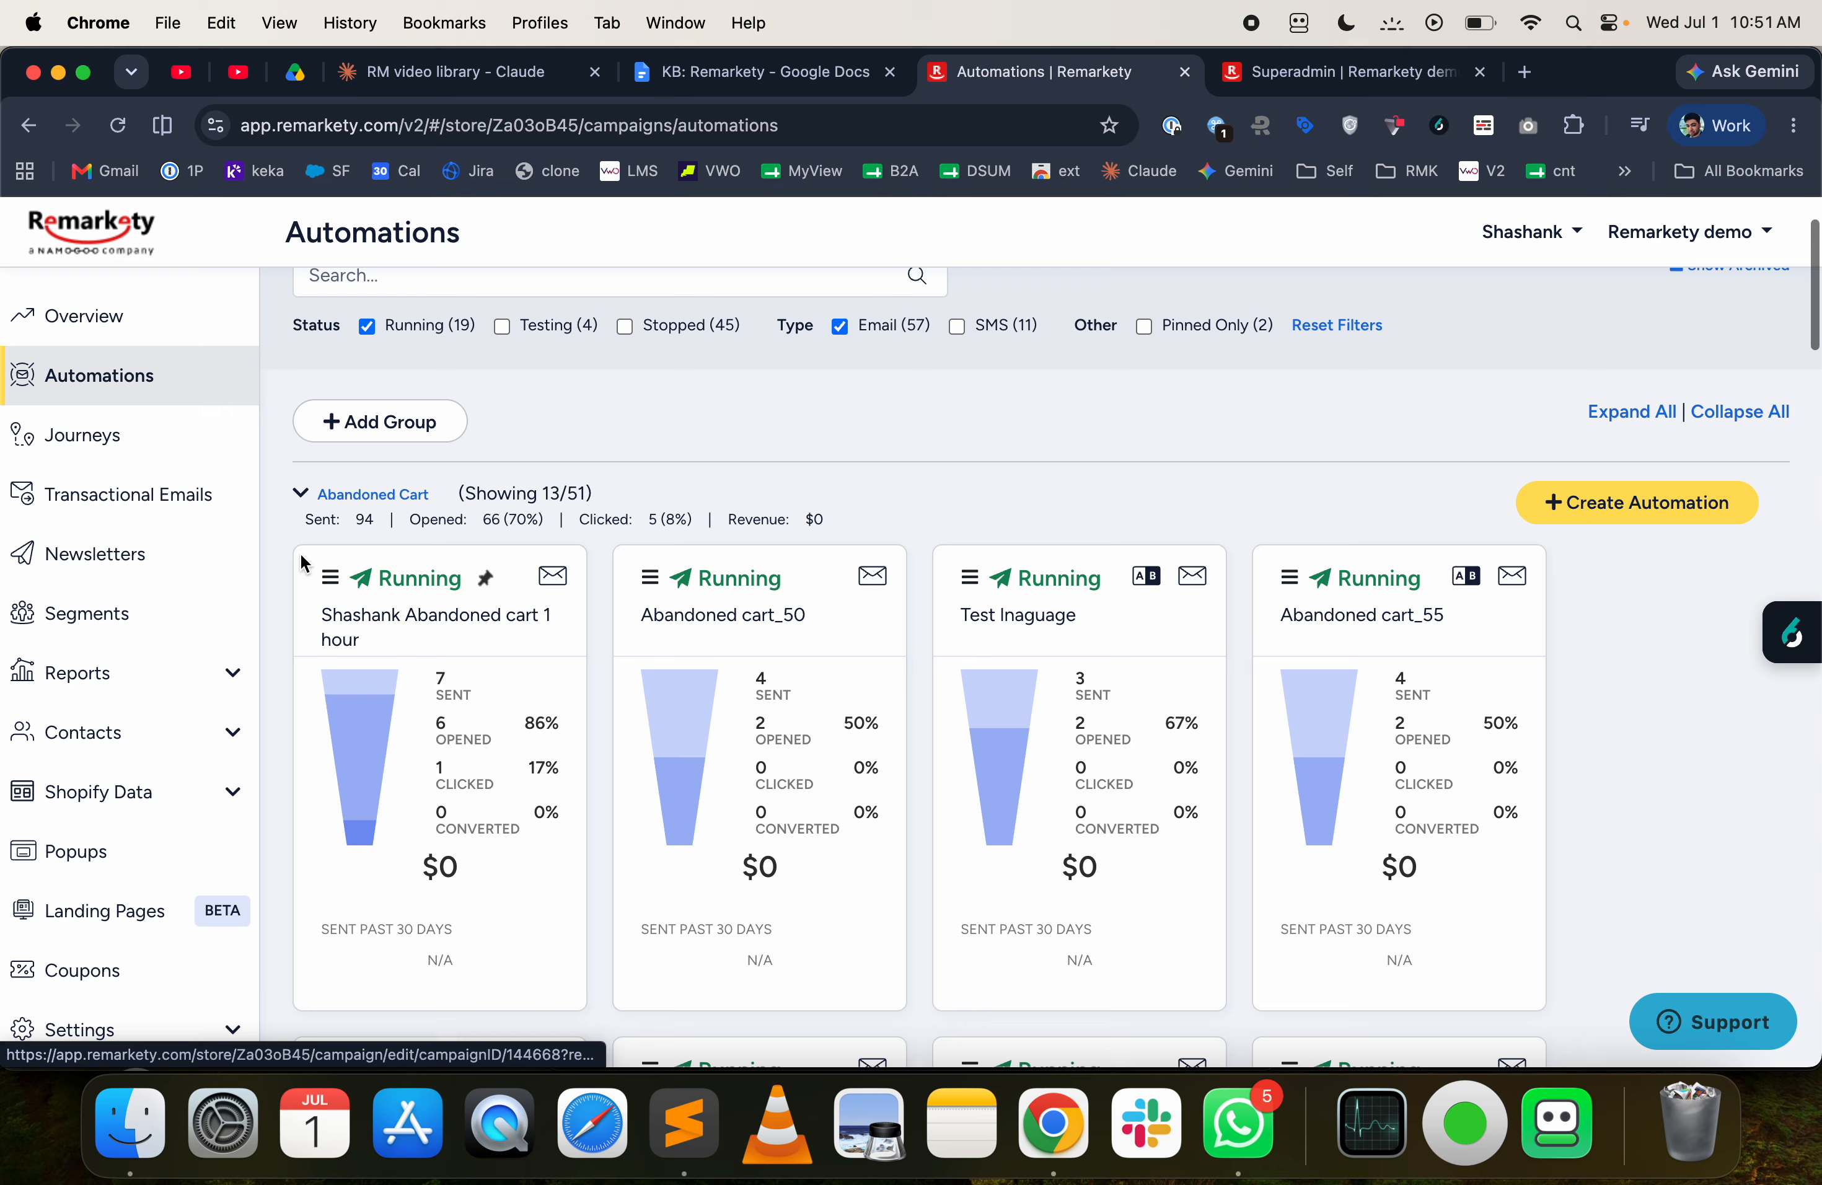
{"action": "left_click", "coordinate": [329, 580]}
{"action": "left_click", "coordinate": [394, 670]}
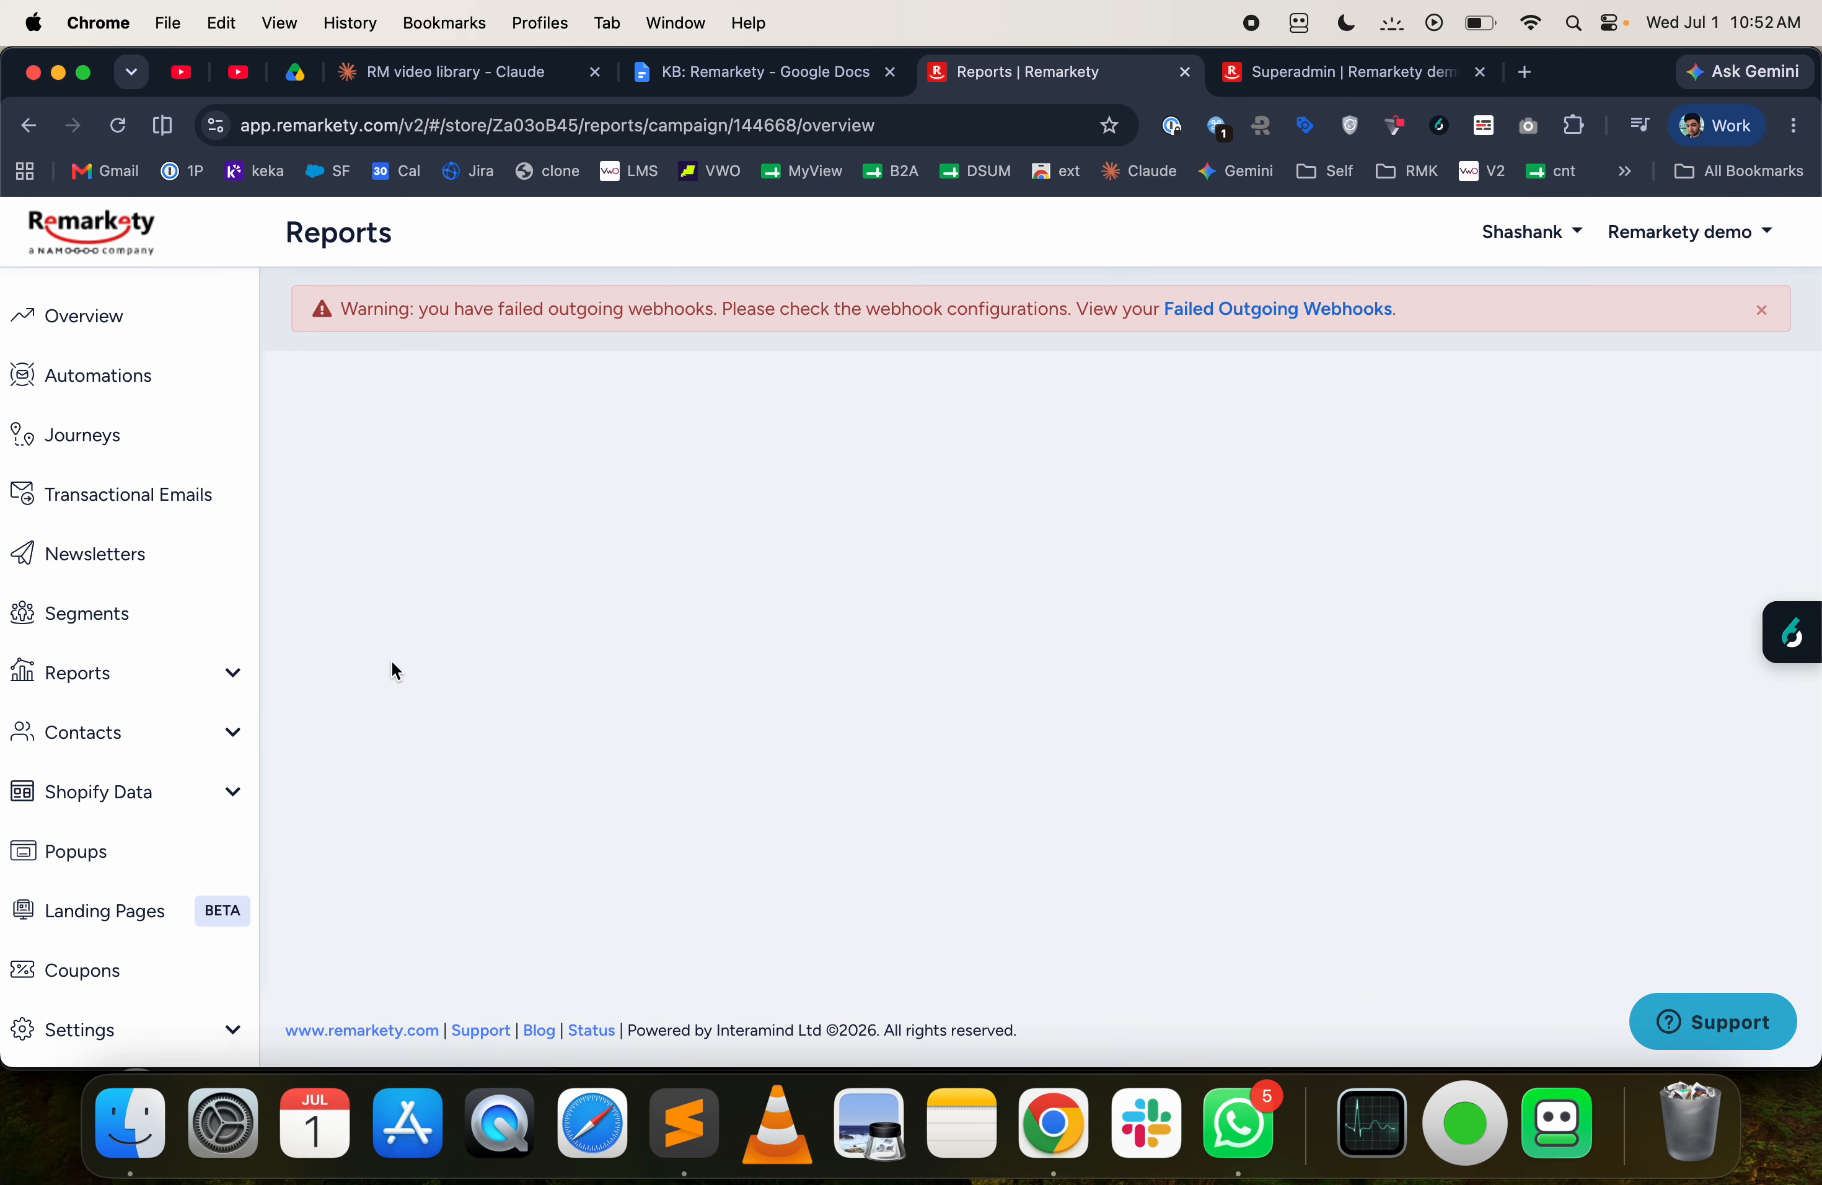
{"action": "scroll", "coordinate": [408, 697], "scroll_direction": "down", "scroll_amount": 2}
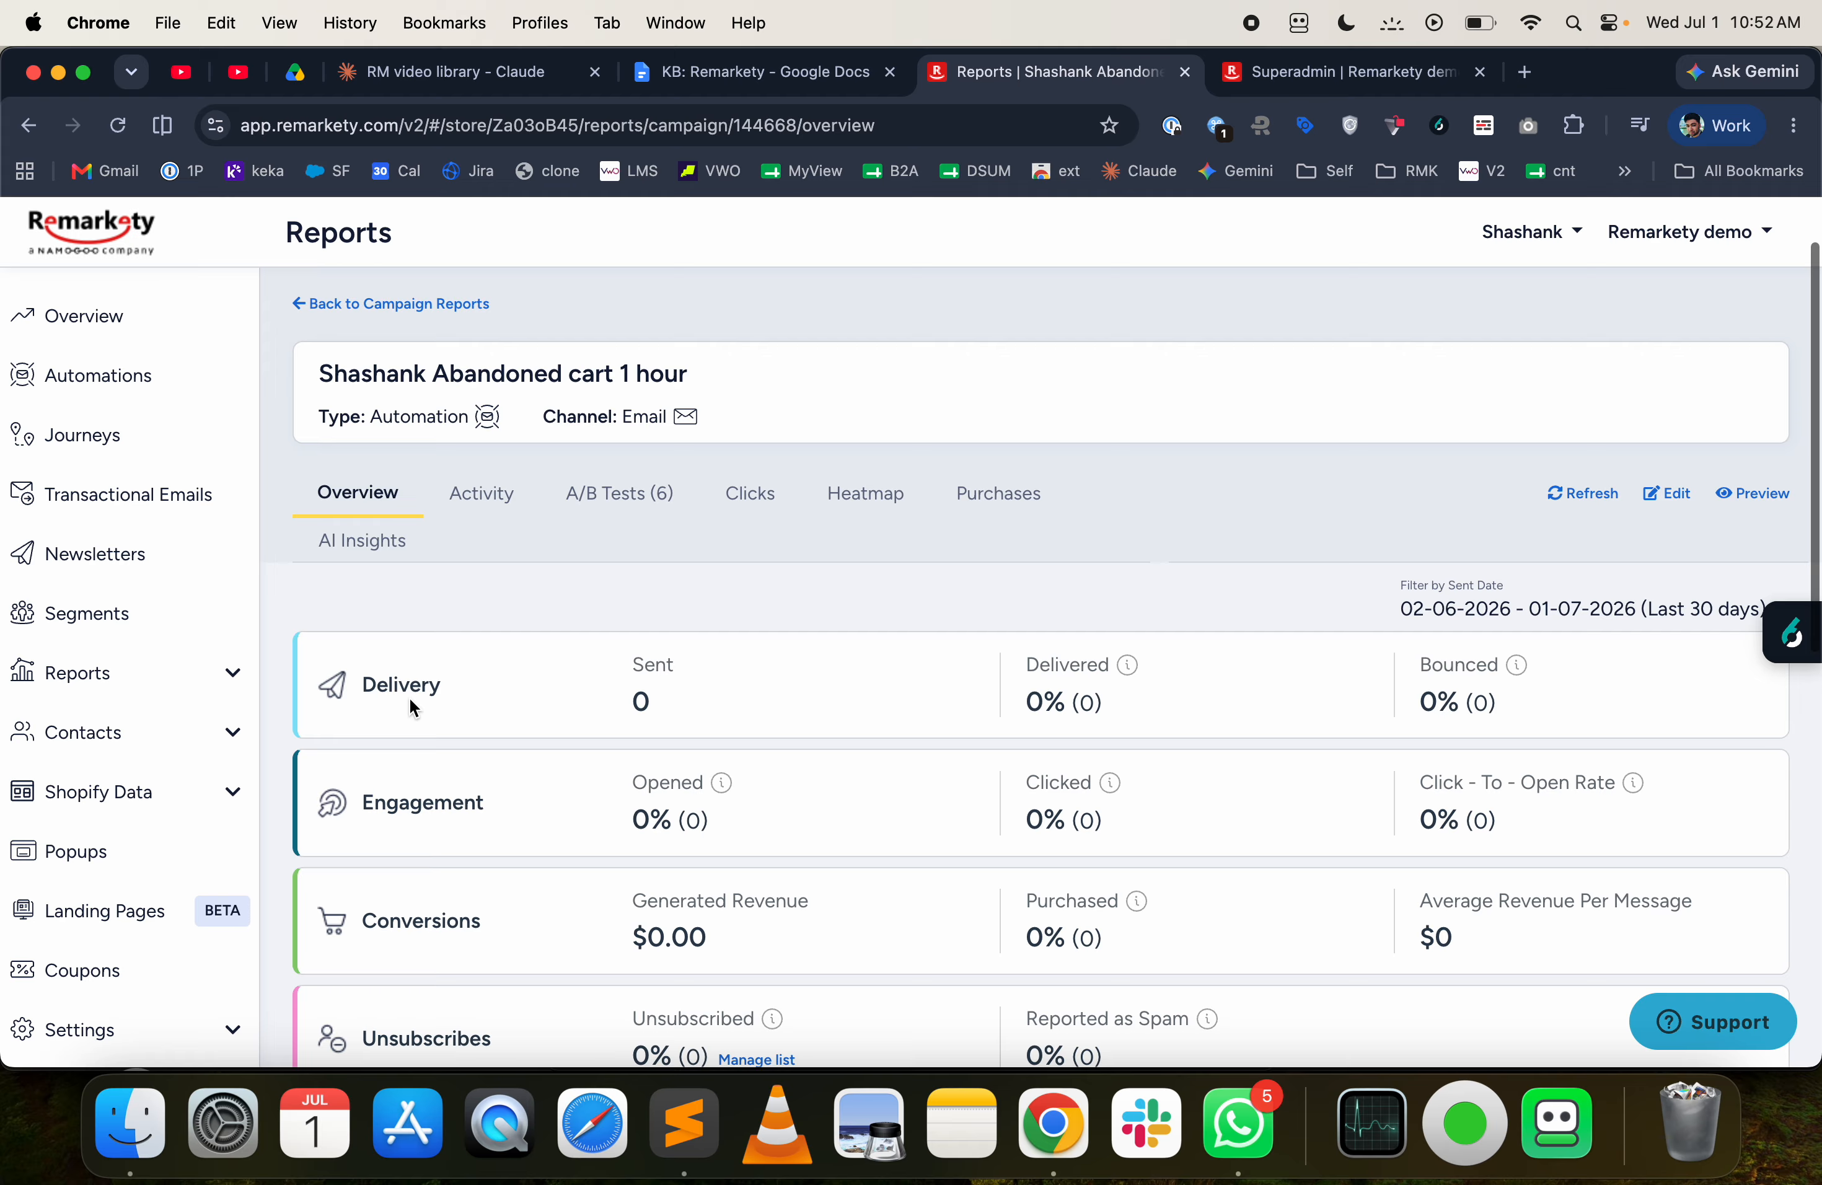
{"action": "scroll", "coordinate": [409, 697], "scroll_direction": "down", "scroll_amount": 2}
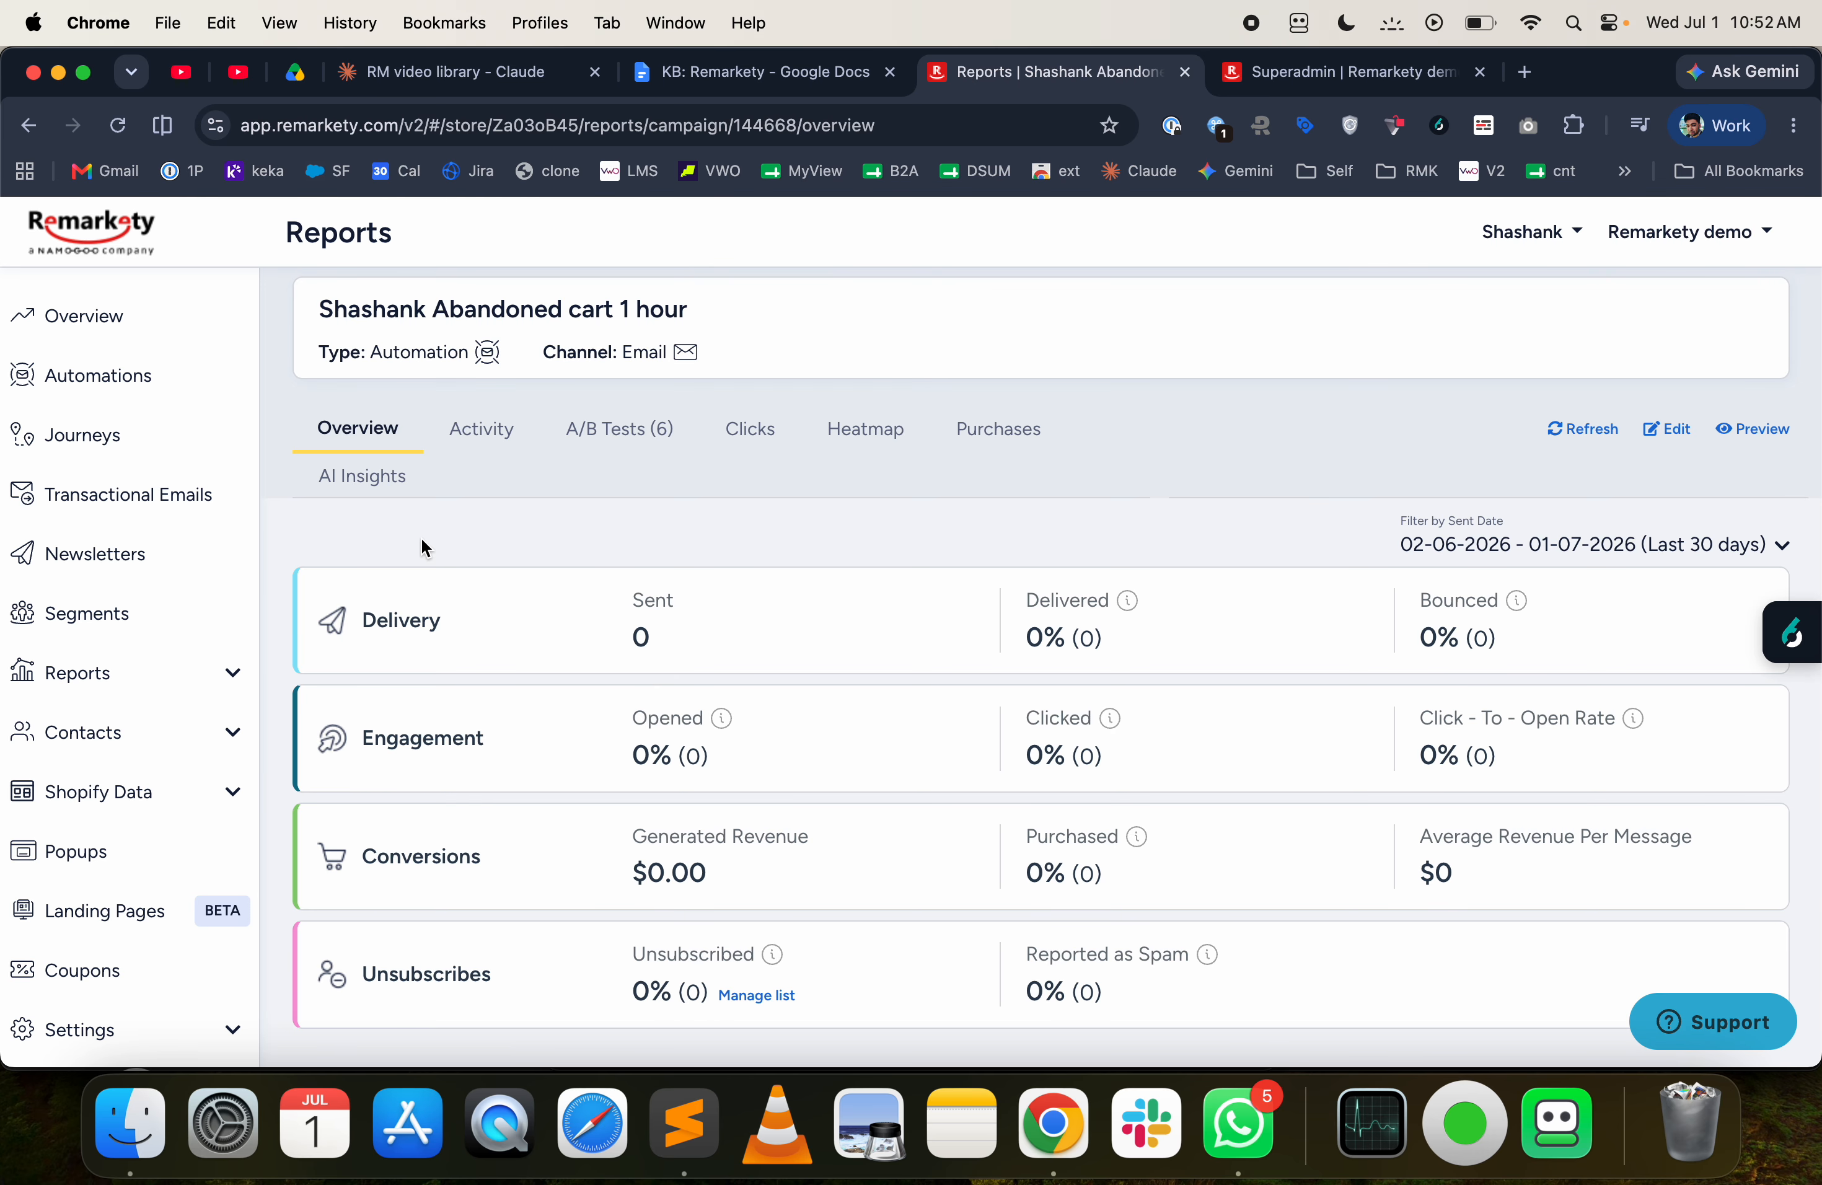
{"action": "scroll", "coordinate": [353, 345], "scroll_direction": "up", "scroll_amount": 3}
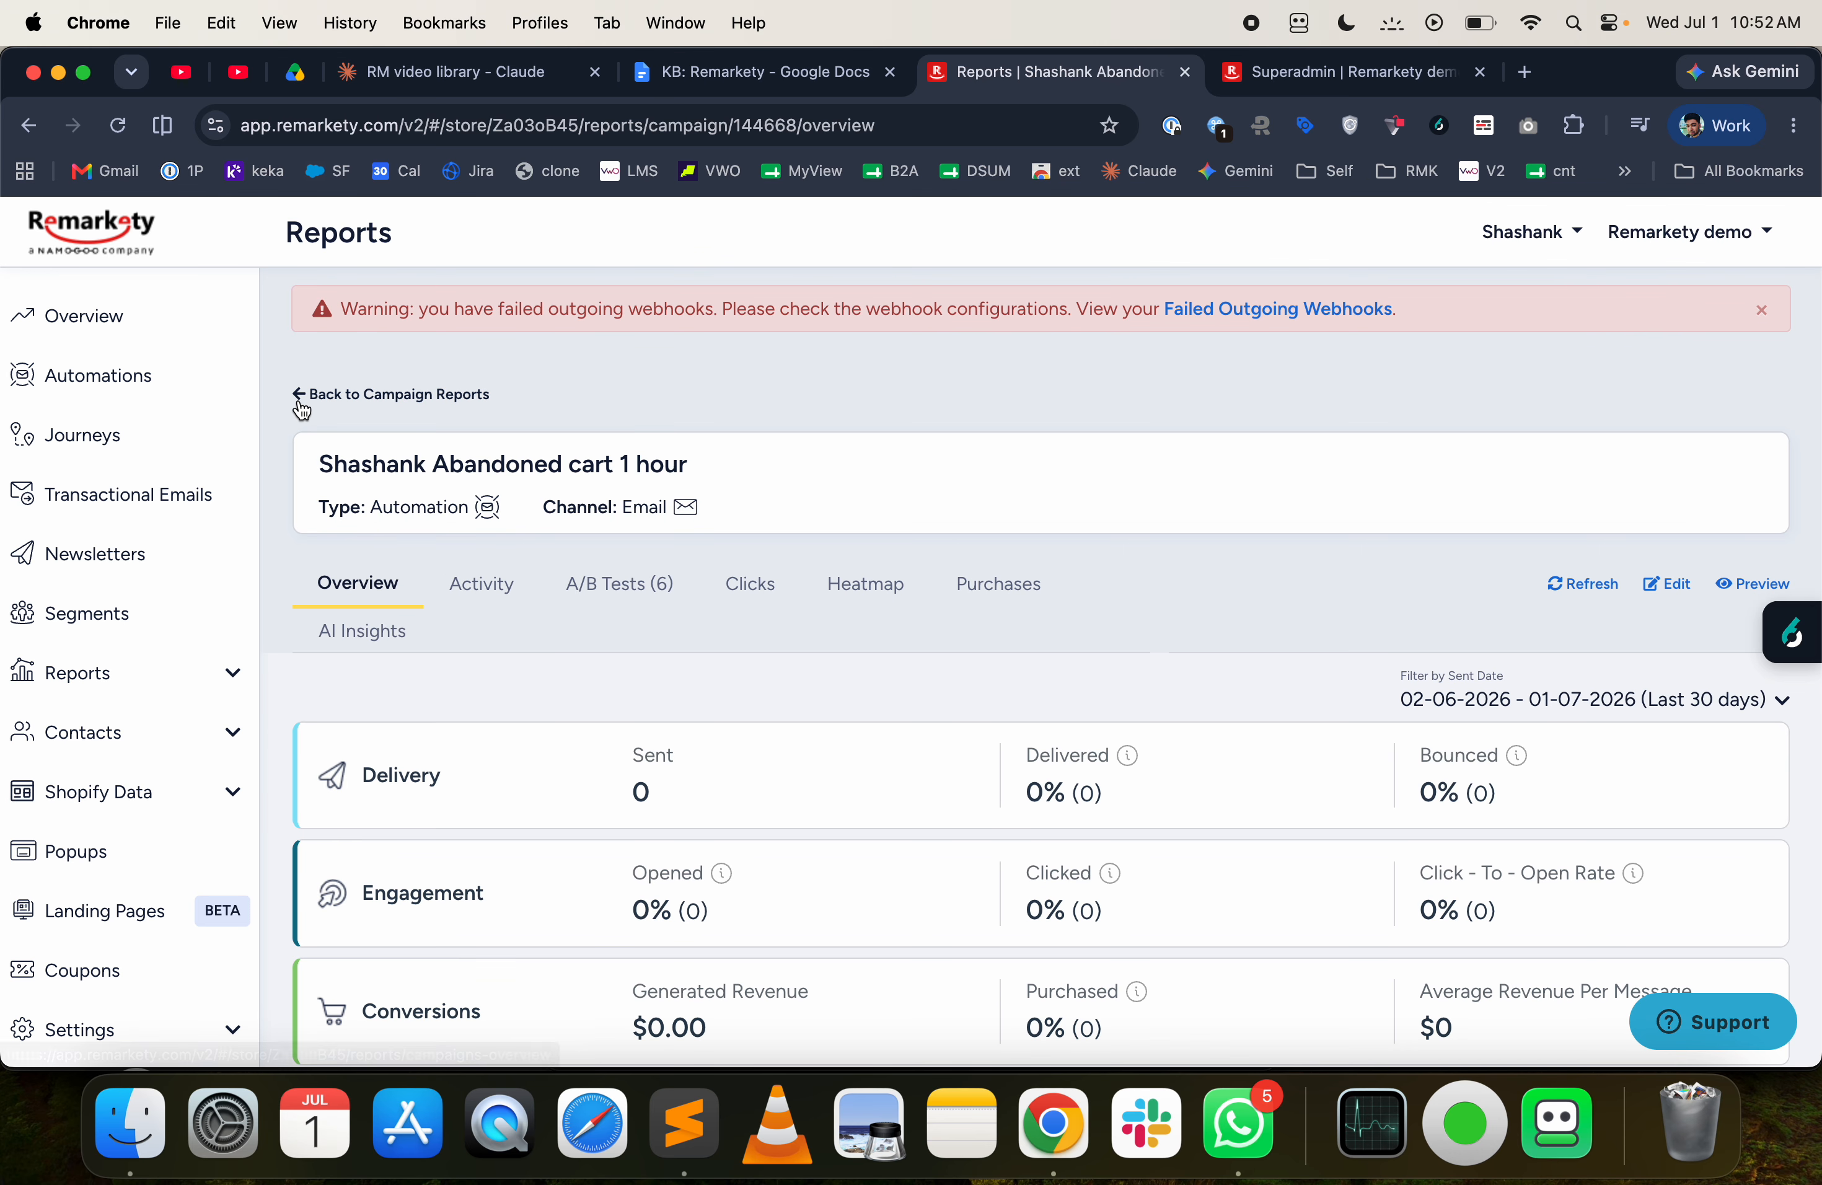
- Leave the report, return to the automations list and open the pinned 1-hour abandoned cart automation for editing
{"action": "left_click", "coordinate": [303, 396]}
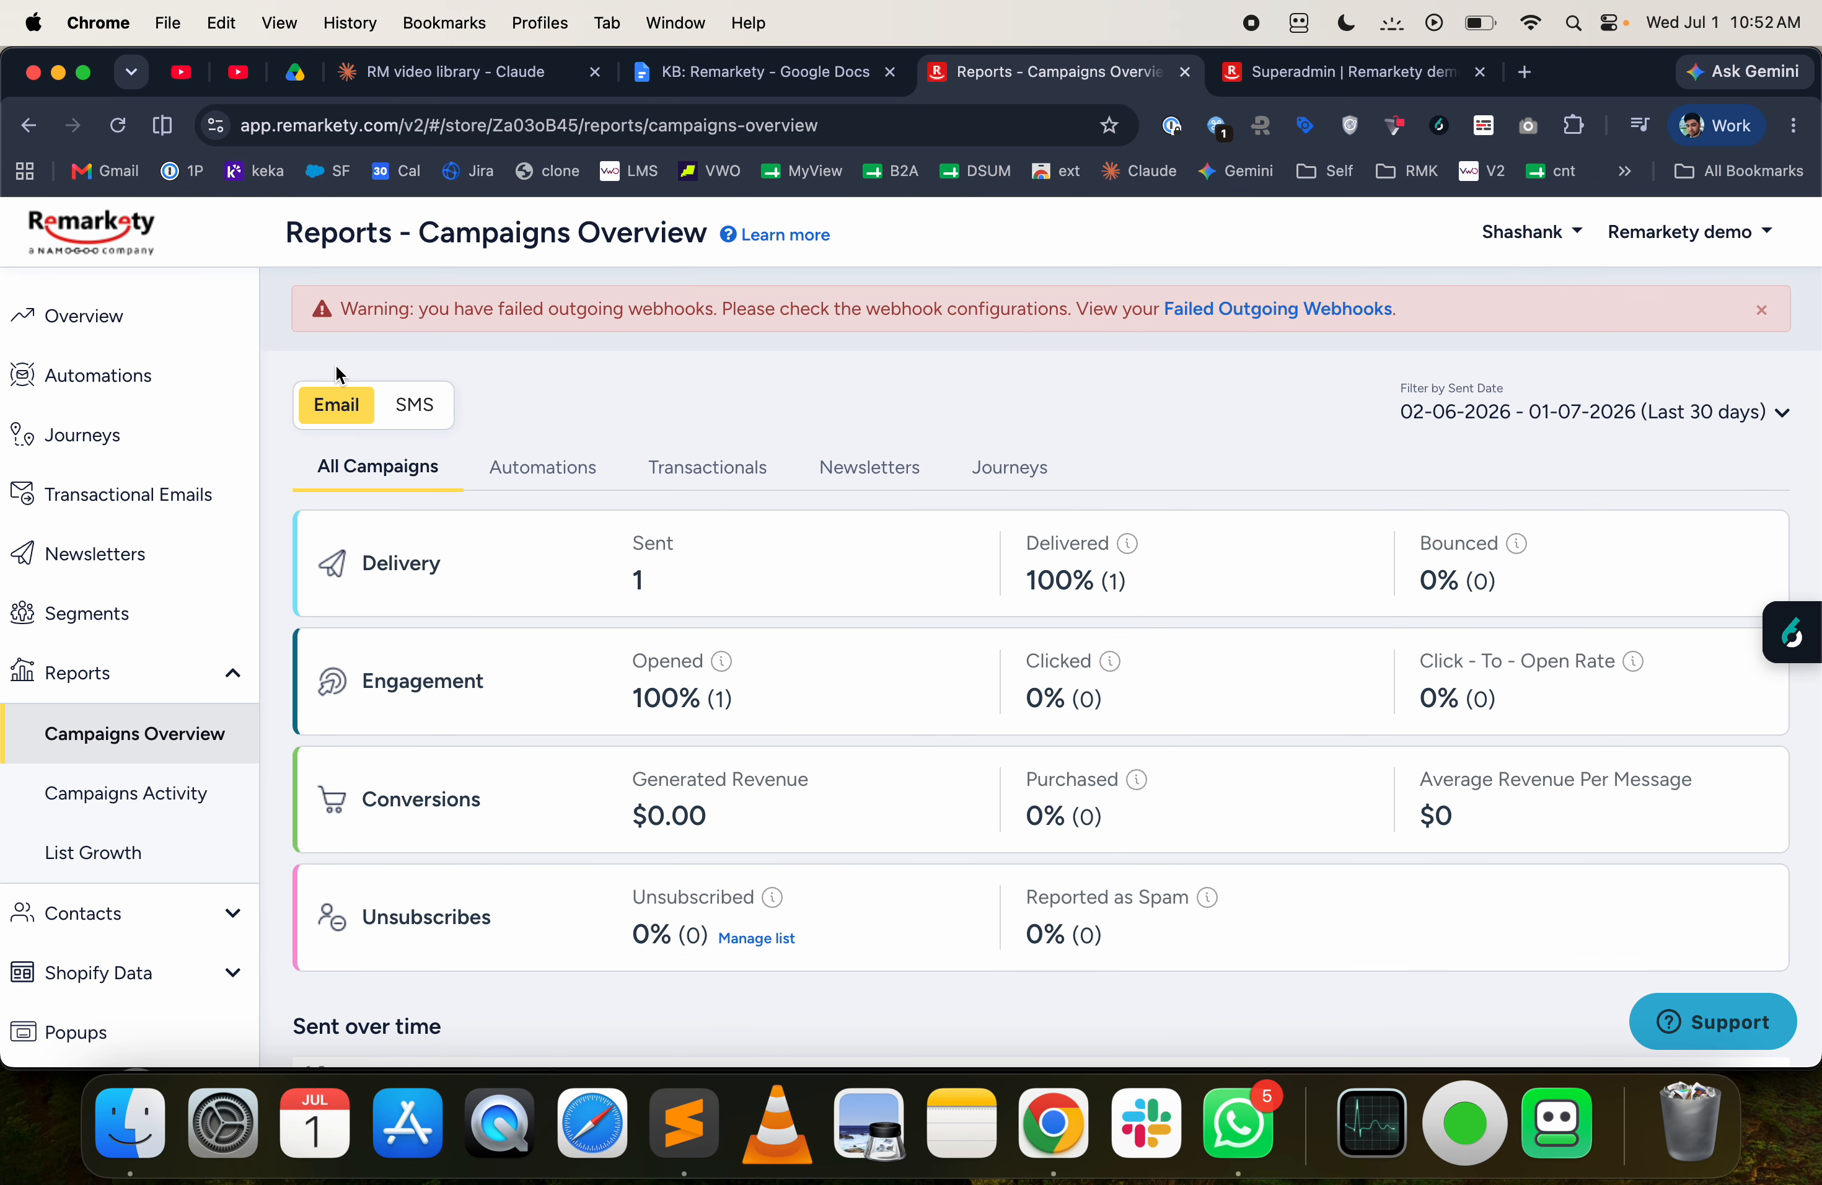
{"action": "left_click", "coordinate": [192, 388]}
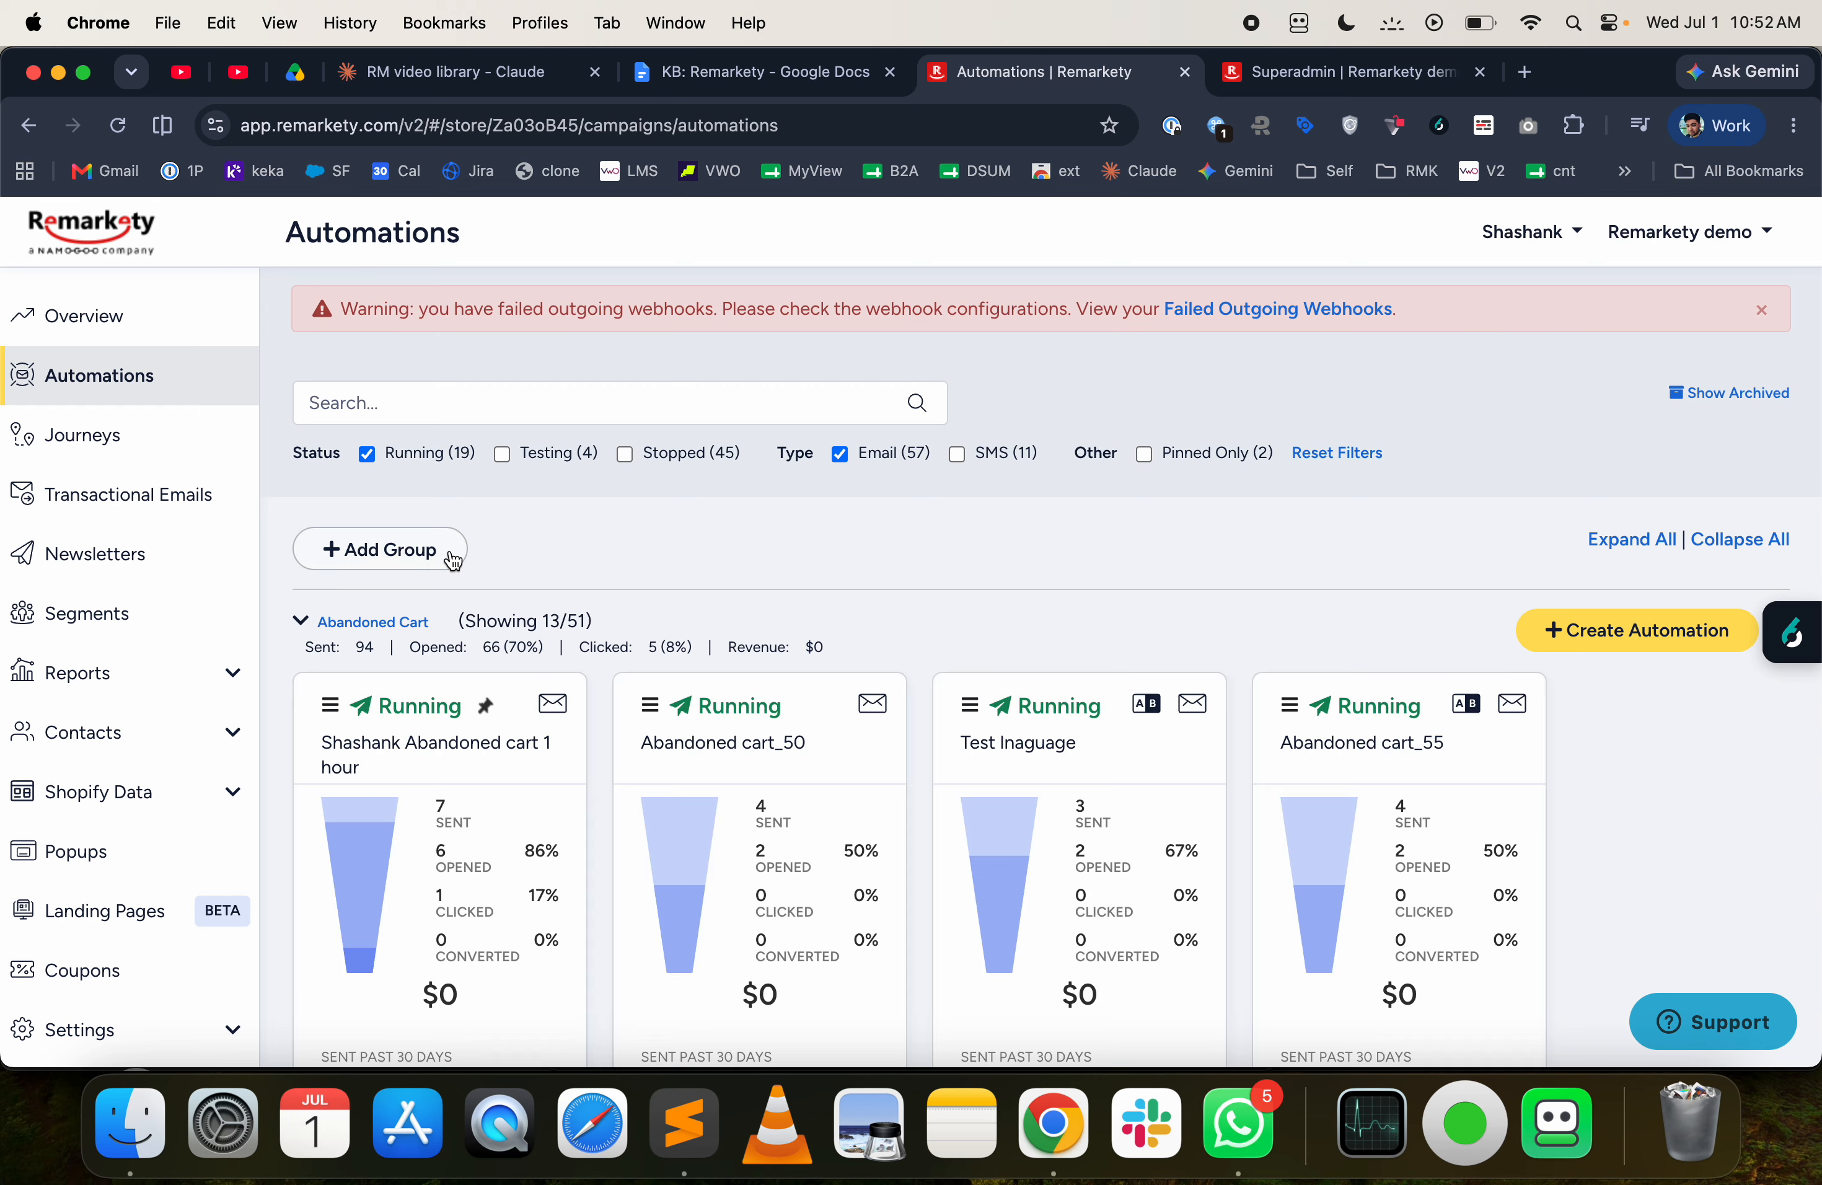
{"action": "left_click", "coordinate": [332, 703]}
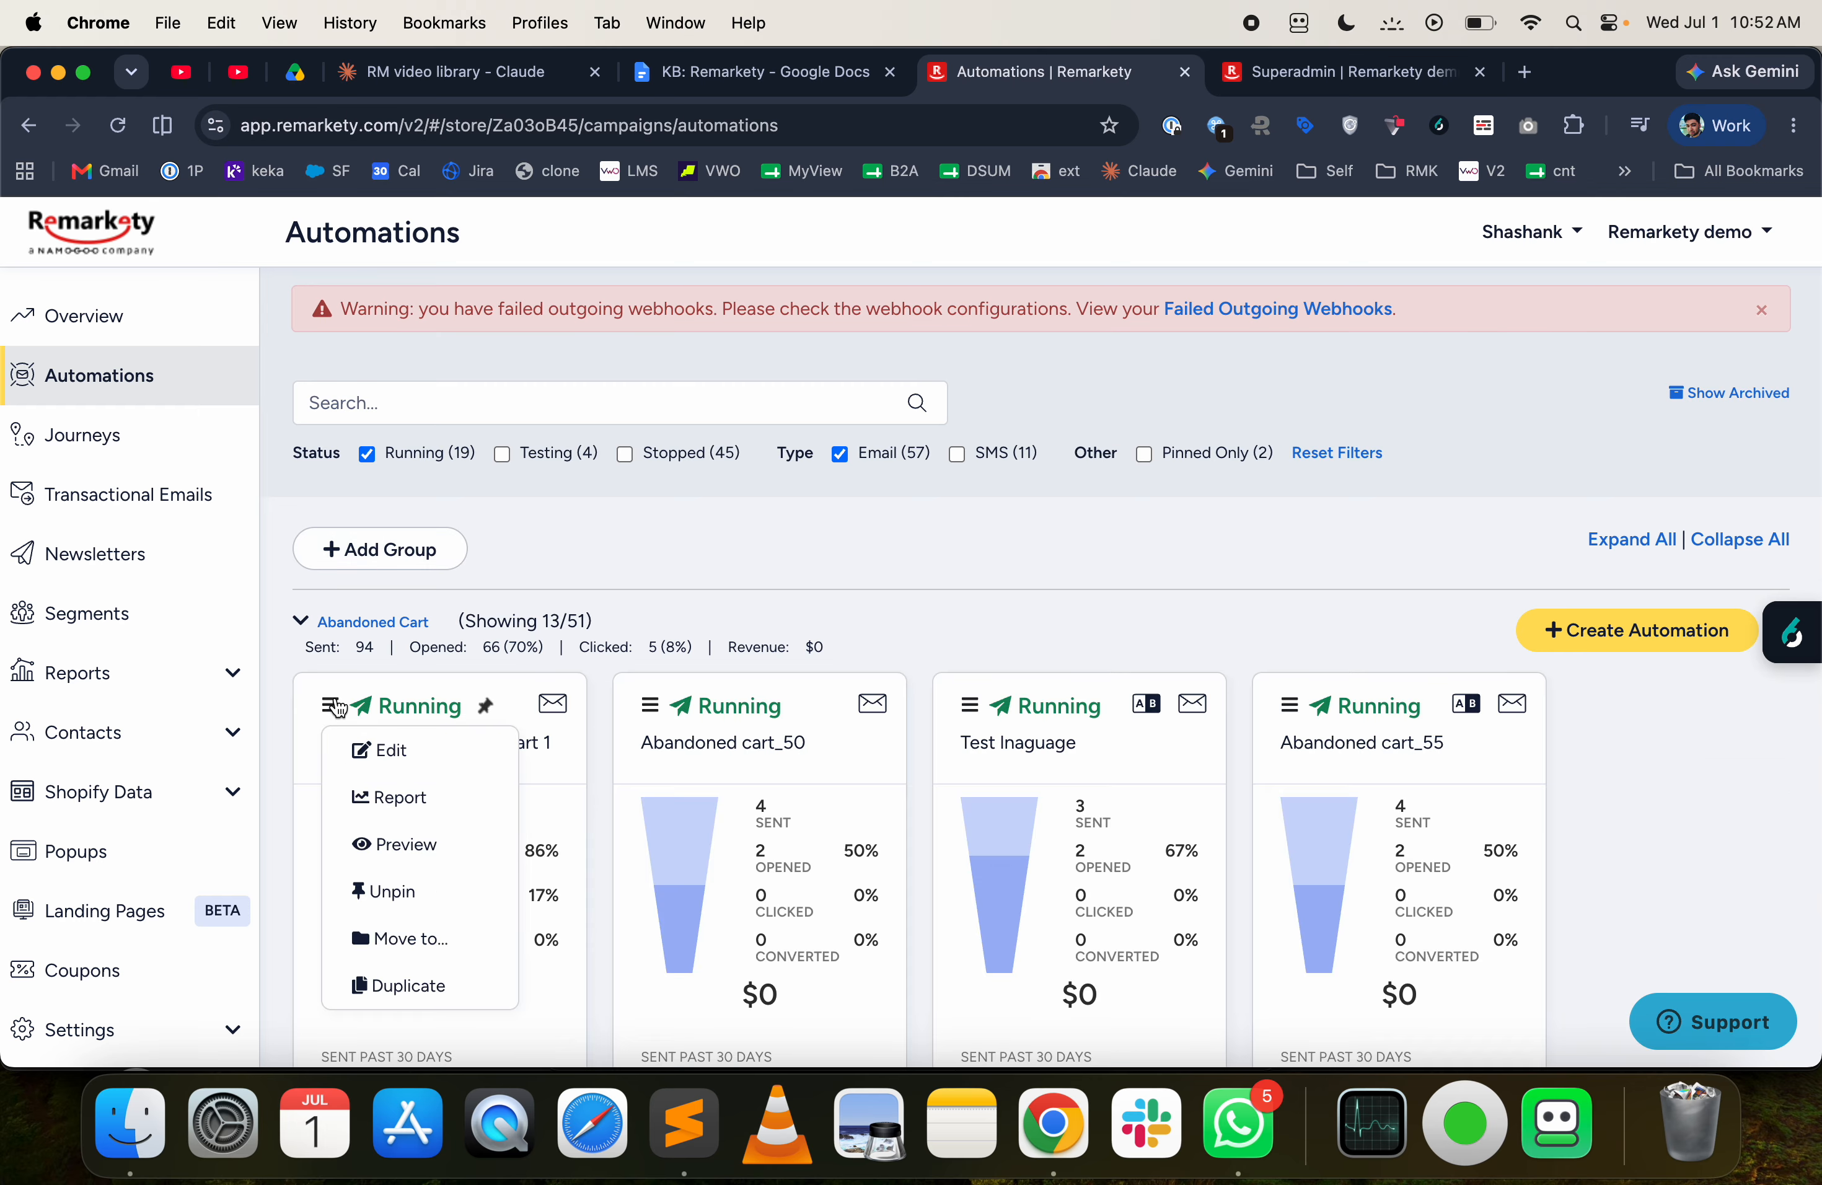
{"action": "left_click", "coordinate": [372, 746]}
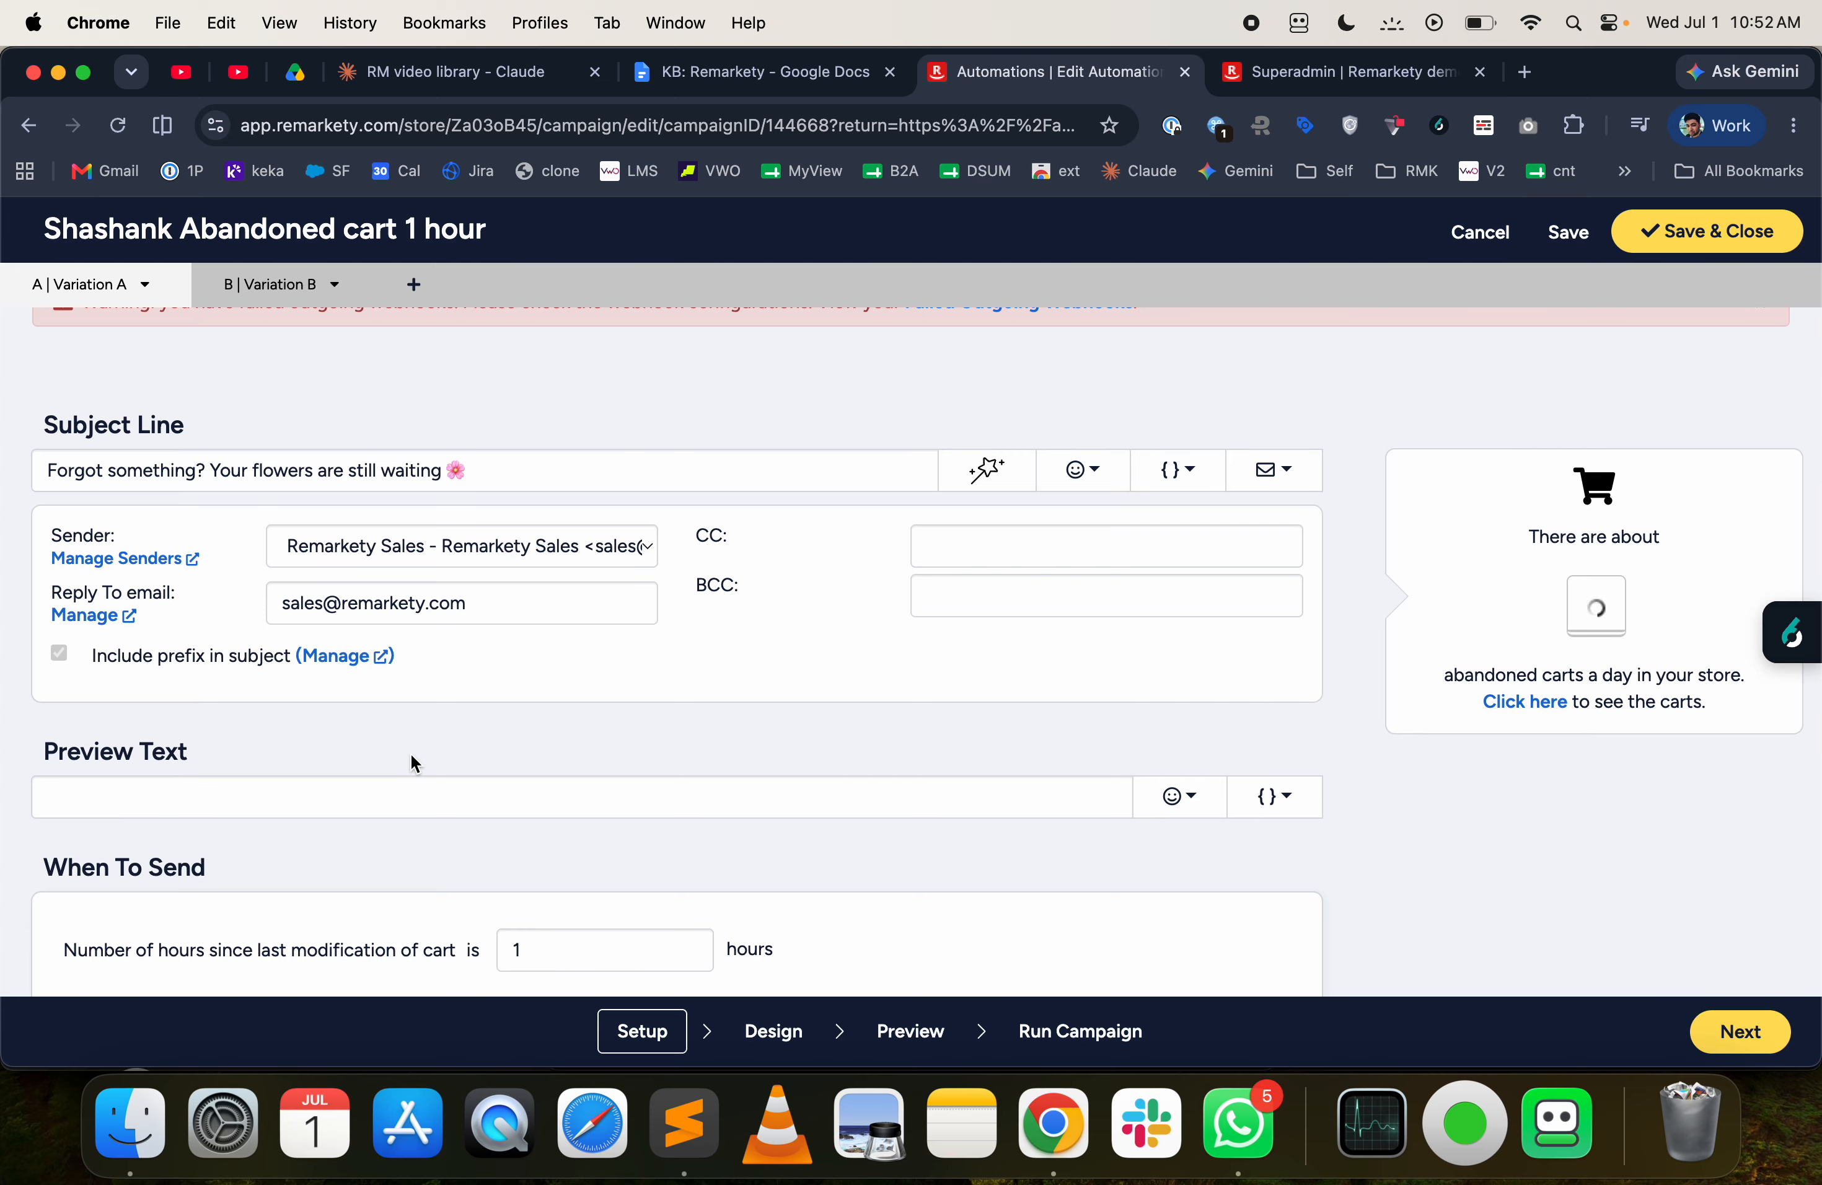
- Review the automation's setup: send timing since the last cart modification, order-total segmentation filter and coupon settings
{"action": "scroll", "coordinate": [411, 756], "scroll_direction": "down", "scroll_amount": 2}
{"action": "scroll", "coordinate": [412, 755], "scroll_direction": "down", "scroll_amount": 5}
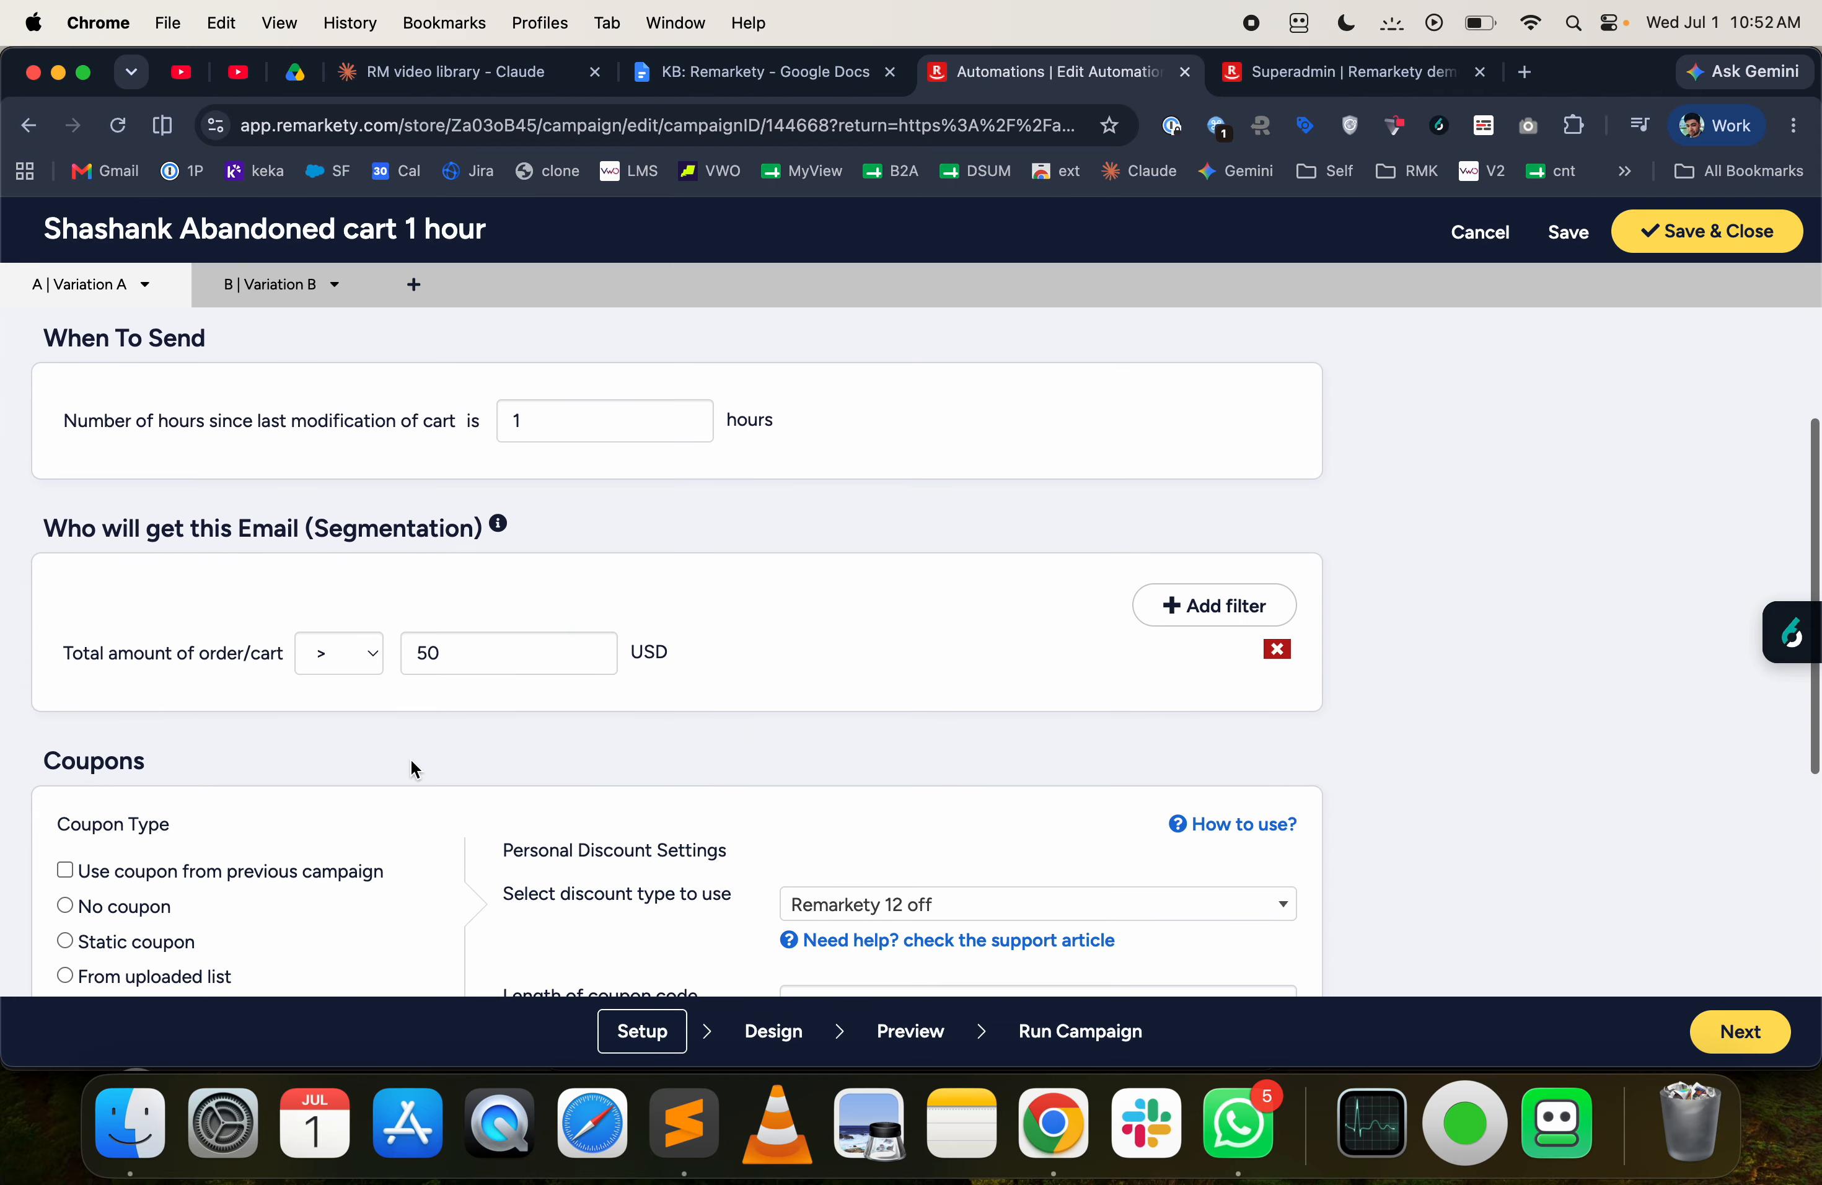
{"action": "scroll", "coordinate": [411, 758], "scroll_direction": "up", "scroll_amount": 1}
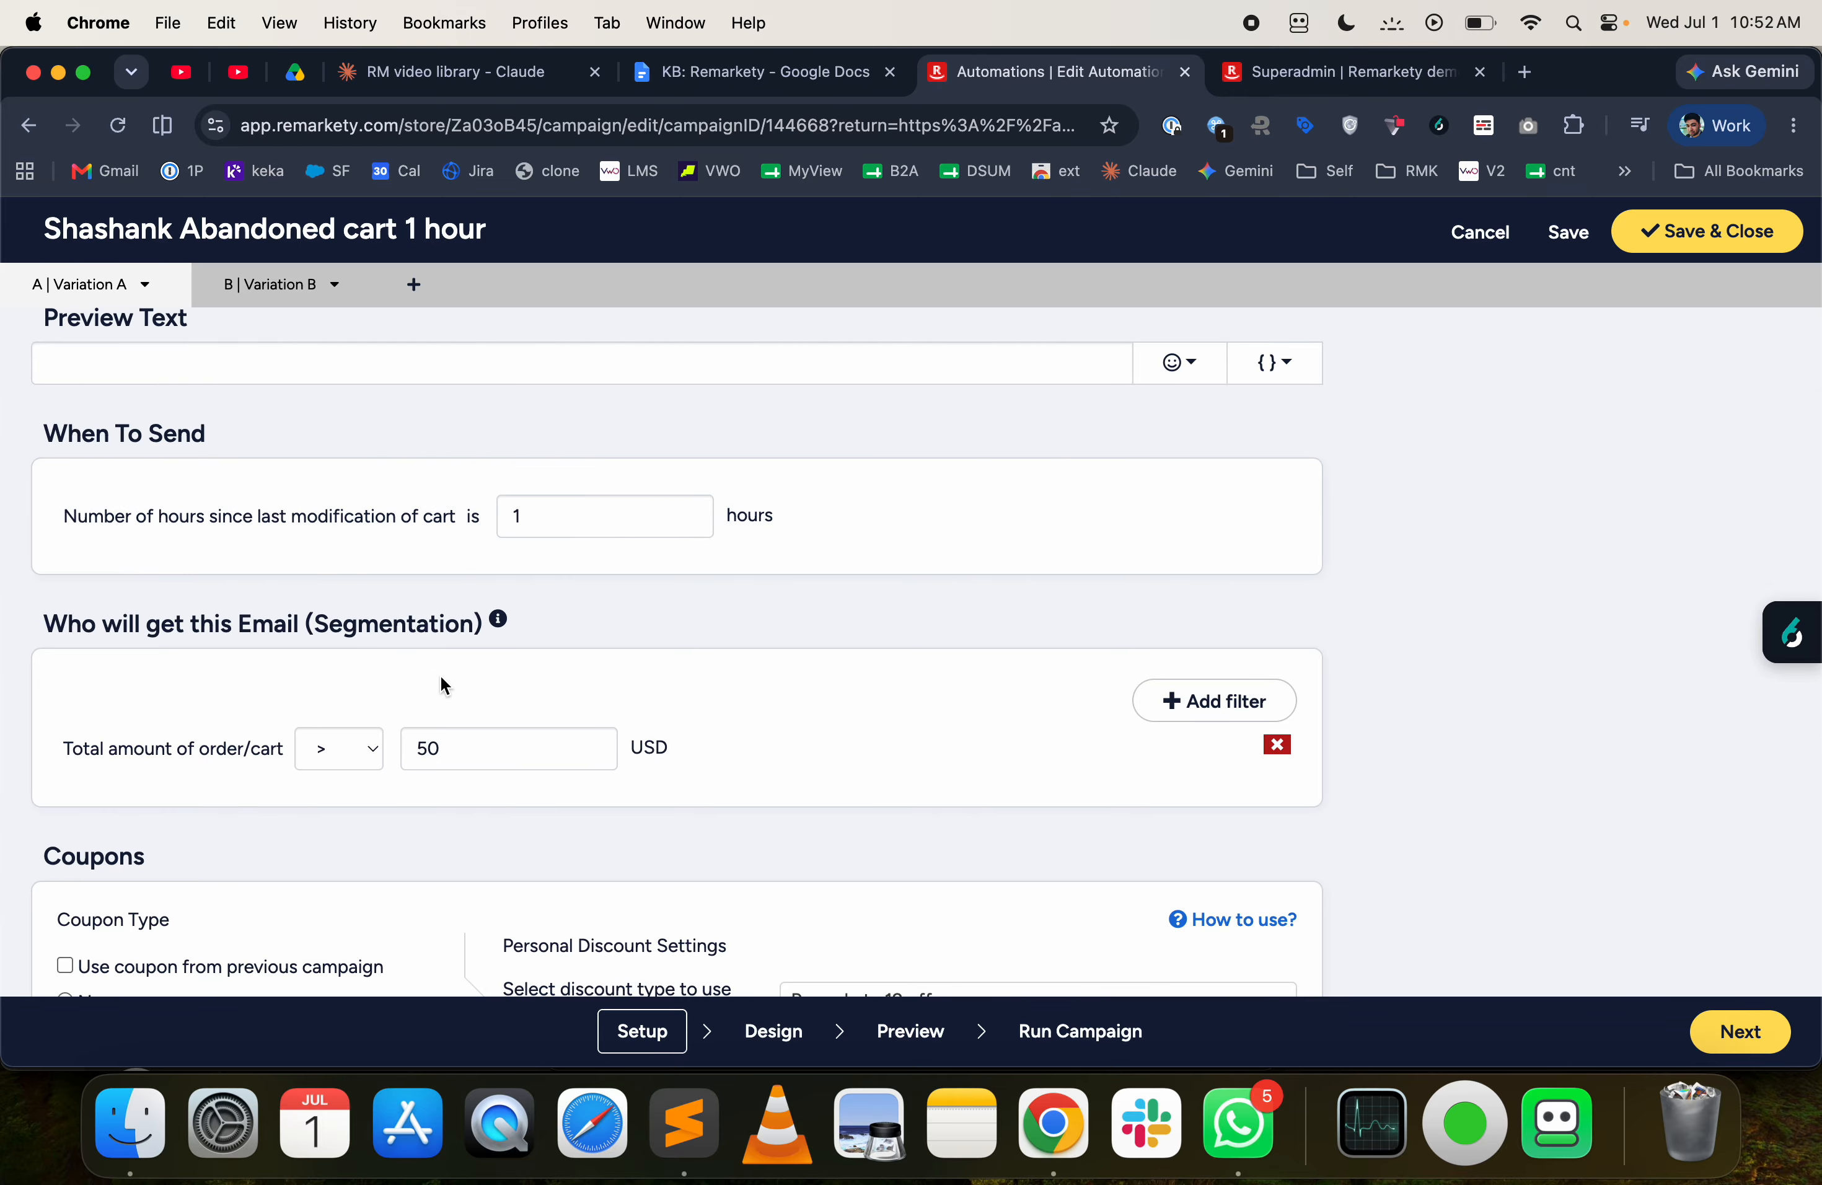
{"action": "scroll", "coordinate": [442, 677], "scroll_direction": "down", "scroll_amount": 1}
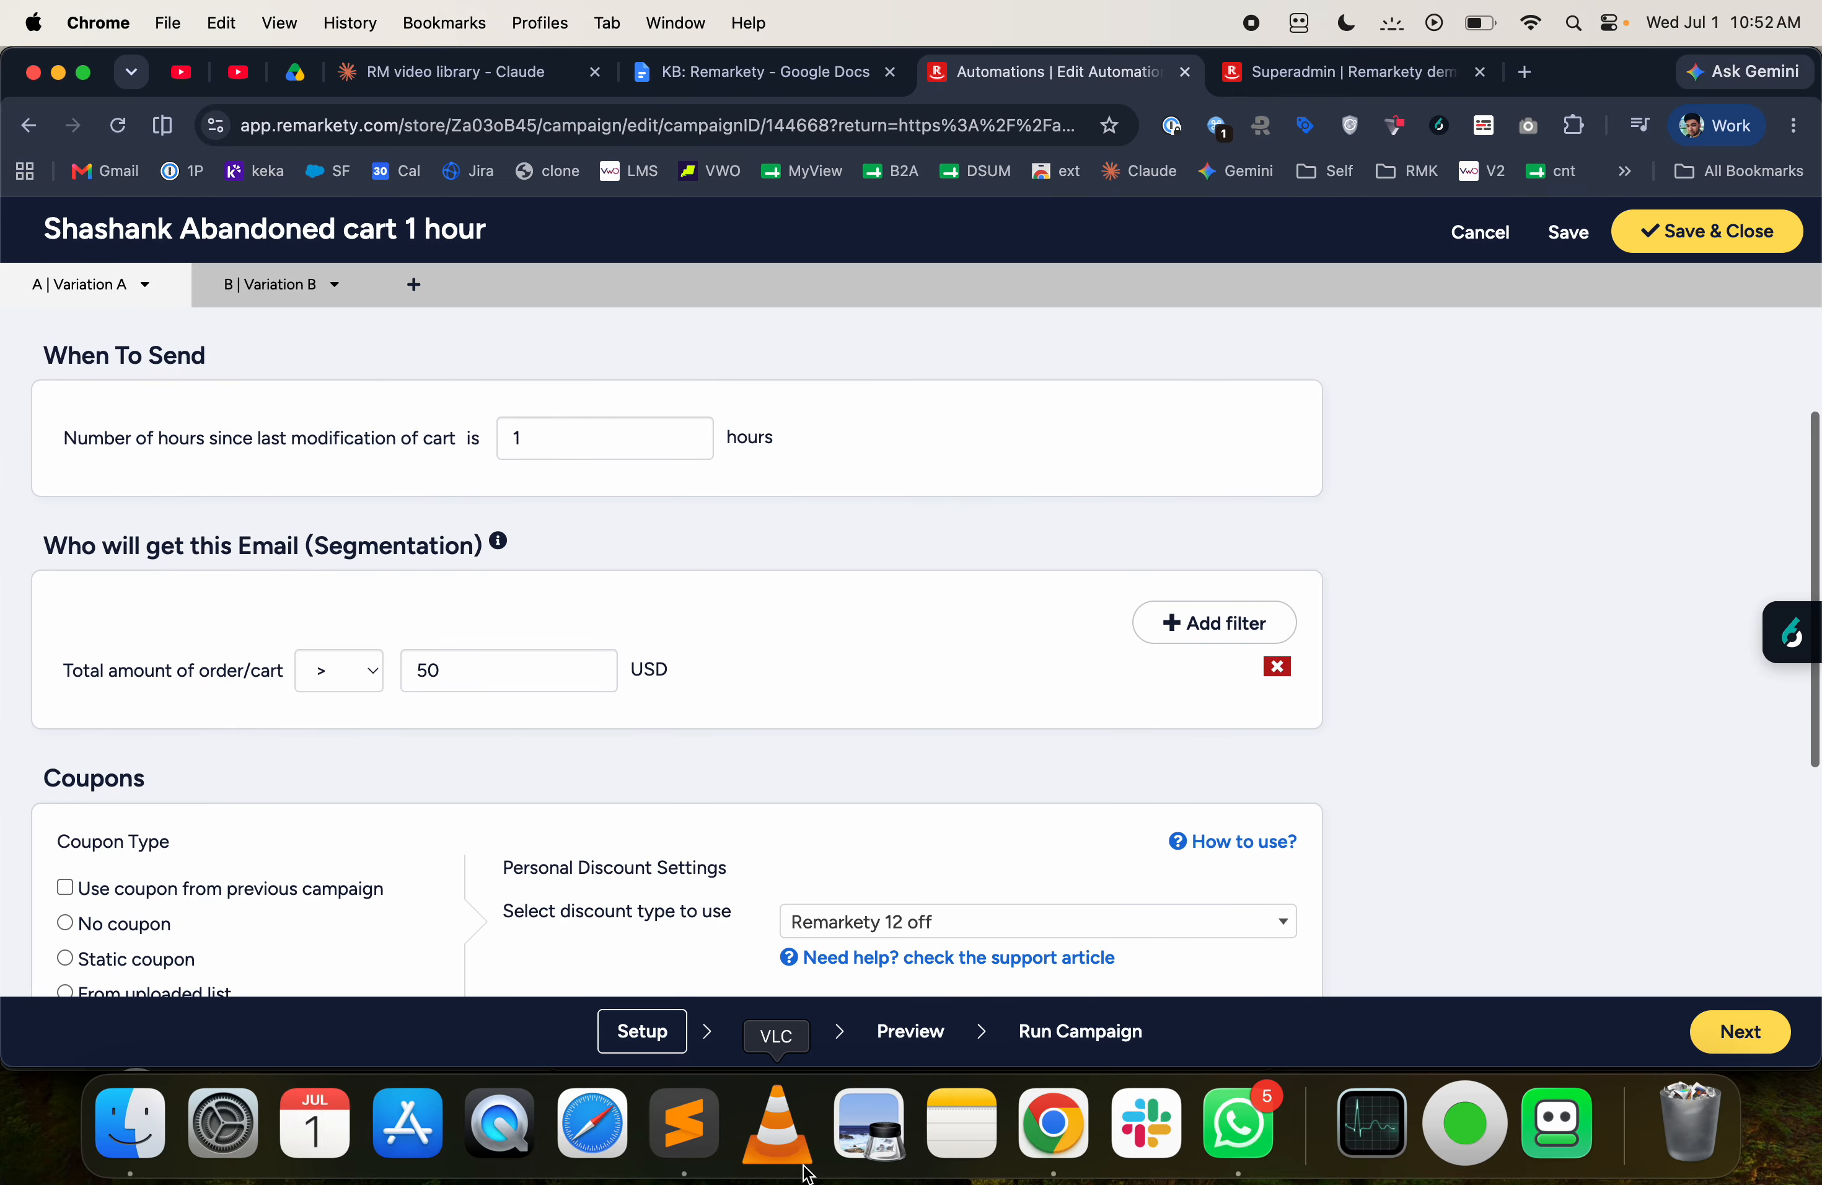
- Go to the automation's Design stage and review the header, banner and body text of Variation A's email
{"action": "left_click", "coordinate": [774, 1031]}
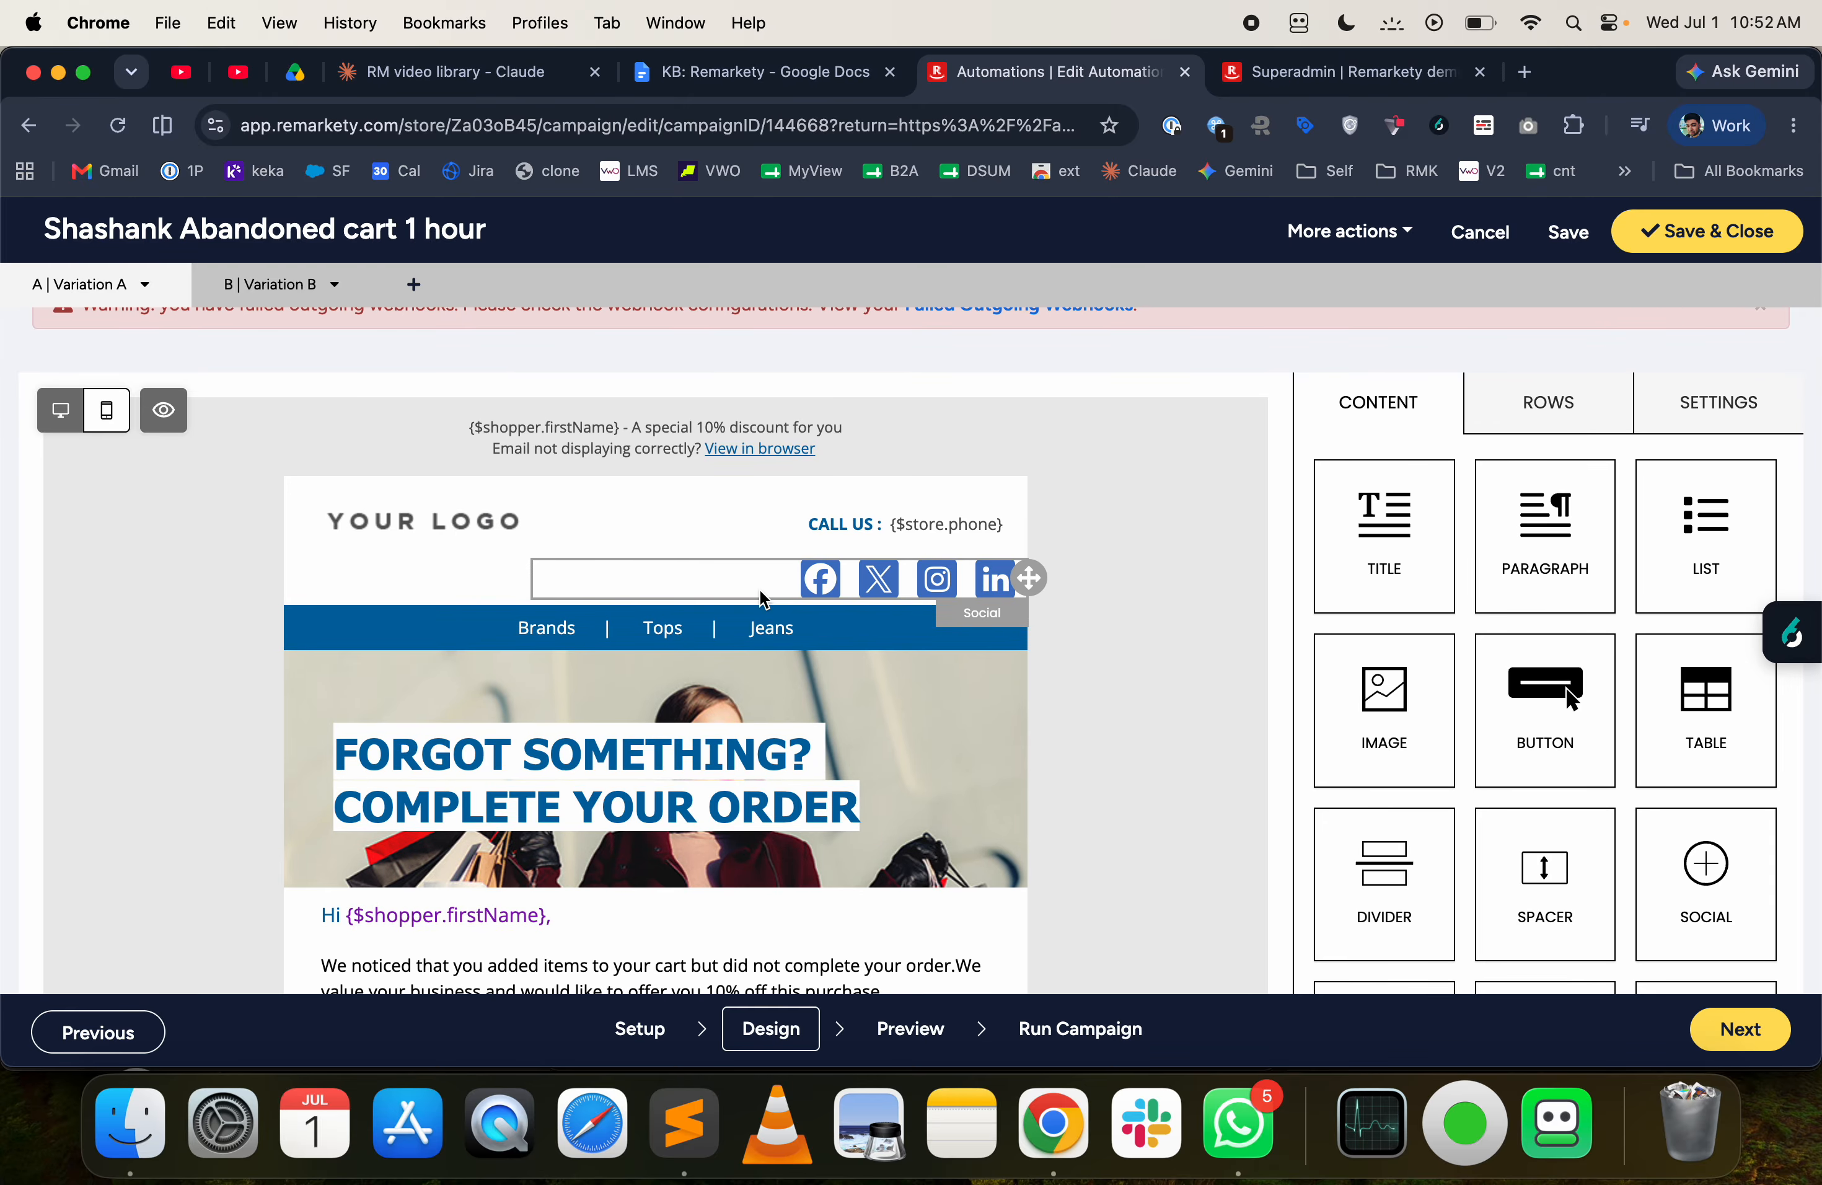
{"action": "scroll", "coordinate": [758, 608], "scroll_direction": "down", "scroll_amount": 3}
{"action": "scroll", "coordinate": [752, 653], "scroll_direction": "up", "scroll_amount": 3}
{"action": "scroll", "coordinate": [847, 570], "scroll_direction": "down", "scroll_amount": 2}
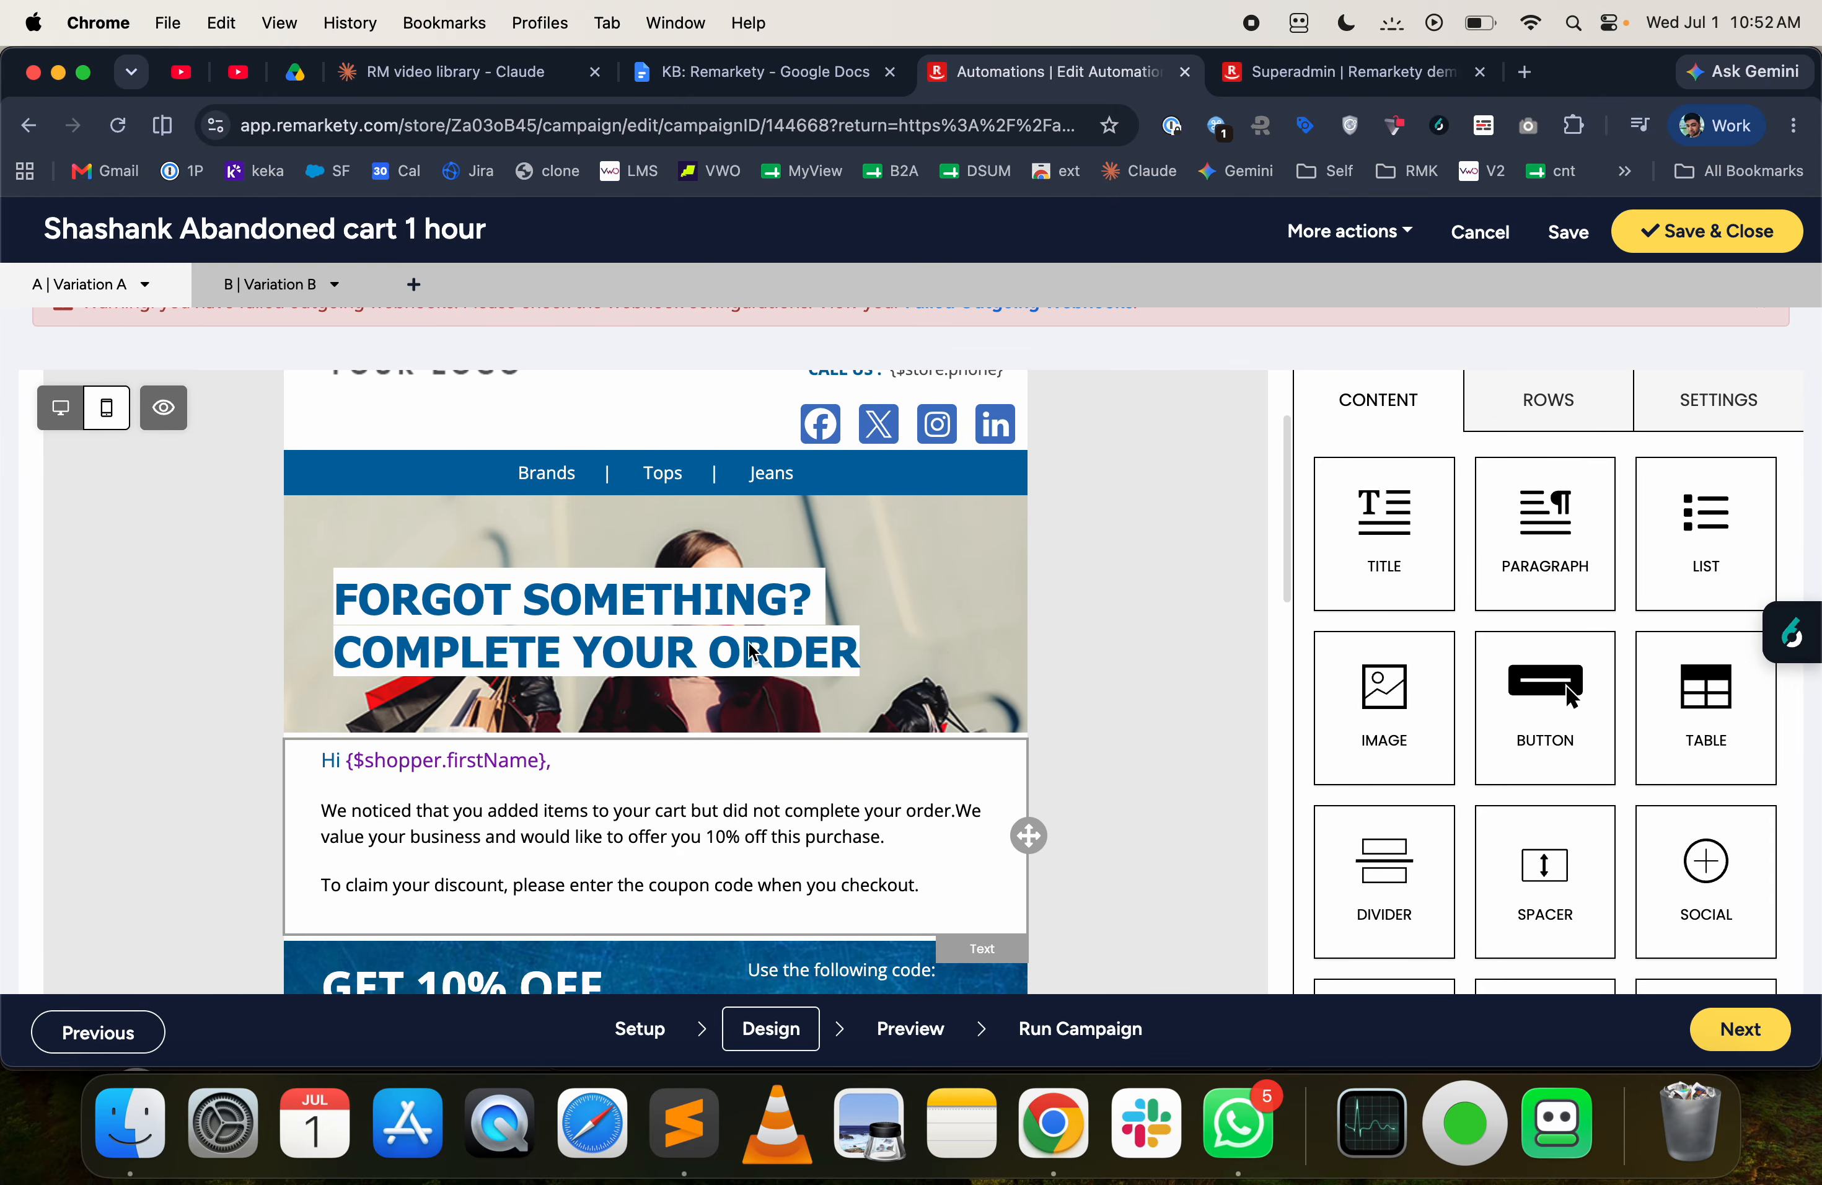
{"action": "scroll", "coordinate": [902, 520], "scroll_direction": "up", "scroll_amount": 2}
- Browse the Abandoned Cart templates available for switching, filter them to HTML Editor, and close the template gallery without choosing one
{"action": "left_click", "coordinate": [1401, 229]}
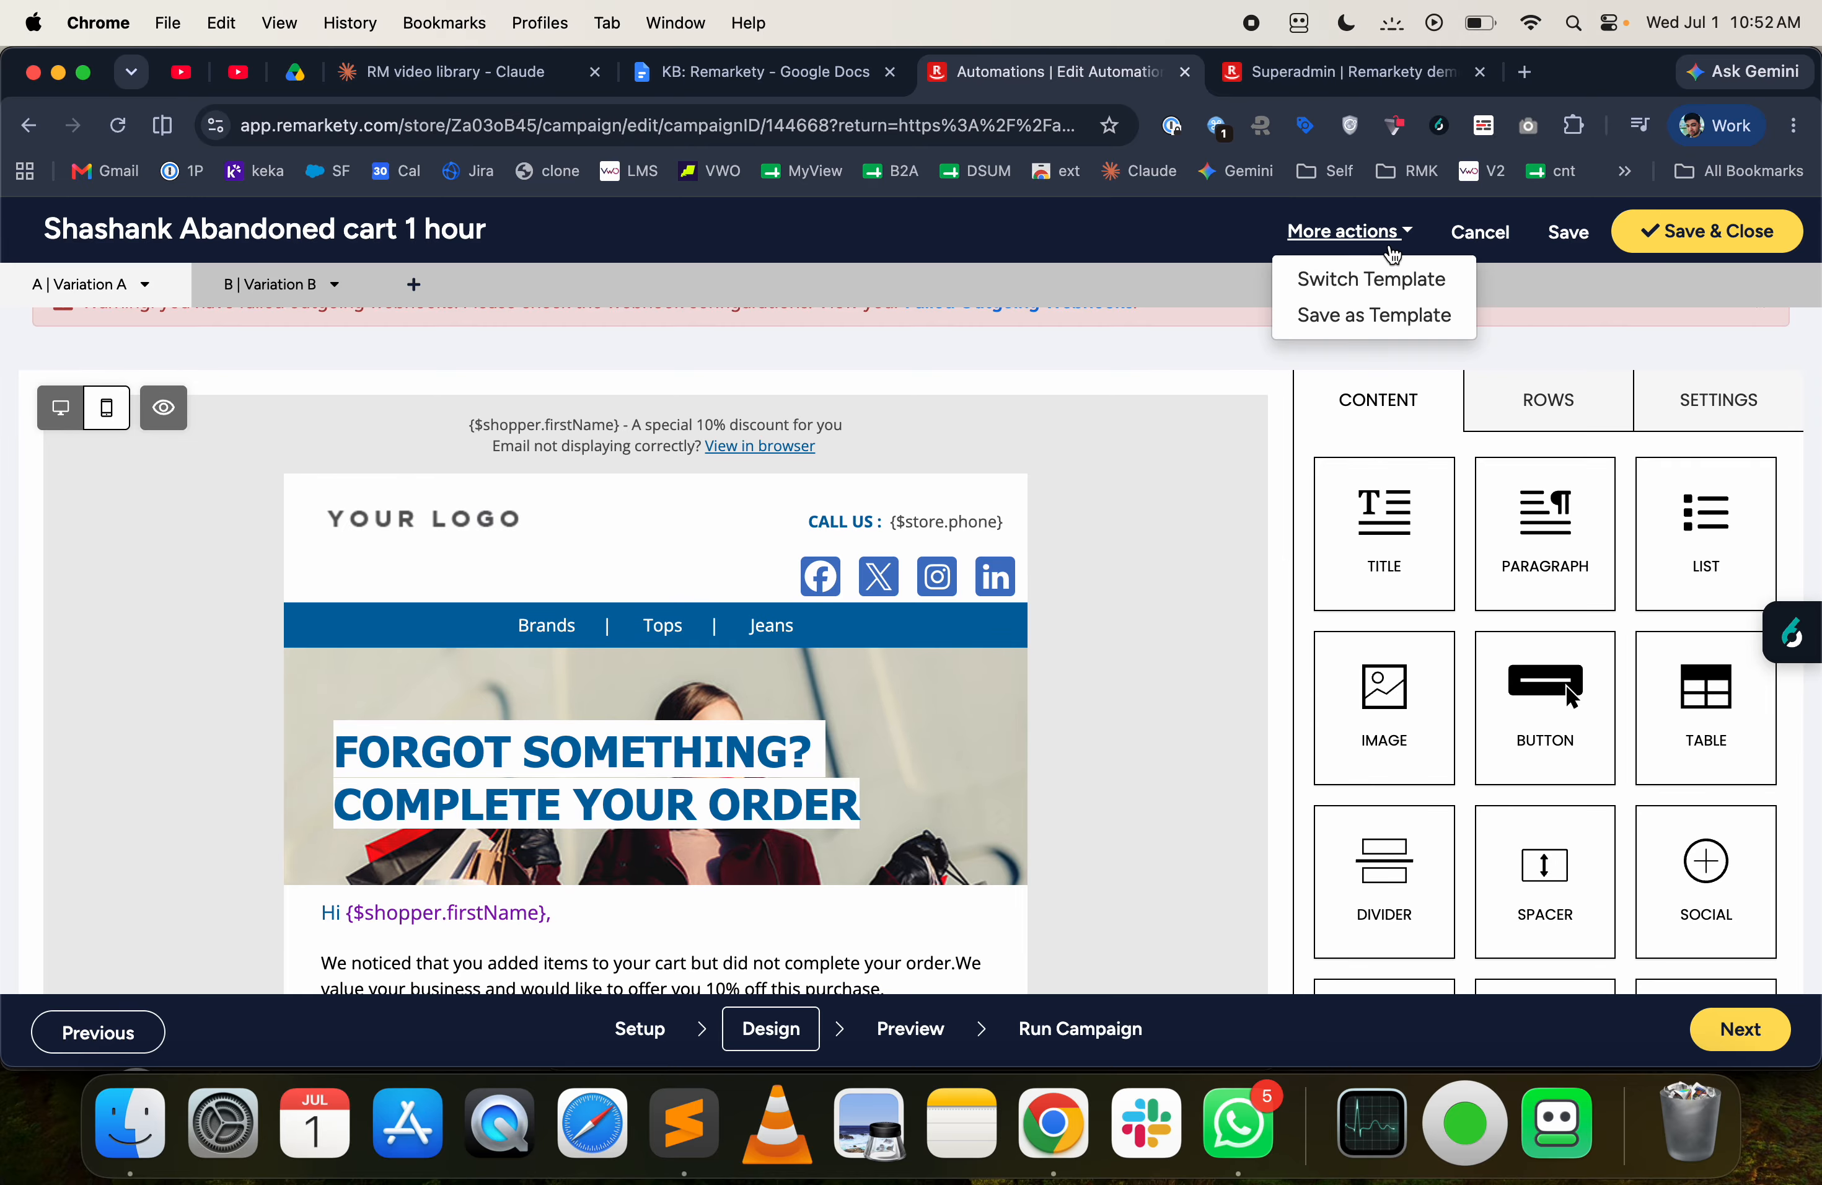
{"action": "left_click", "coordinate": [1367, 278]}
{"action": "scroll", "coordinate": [1180, 481], "scroll_direction": "down", "scroll_amount": 4}
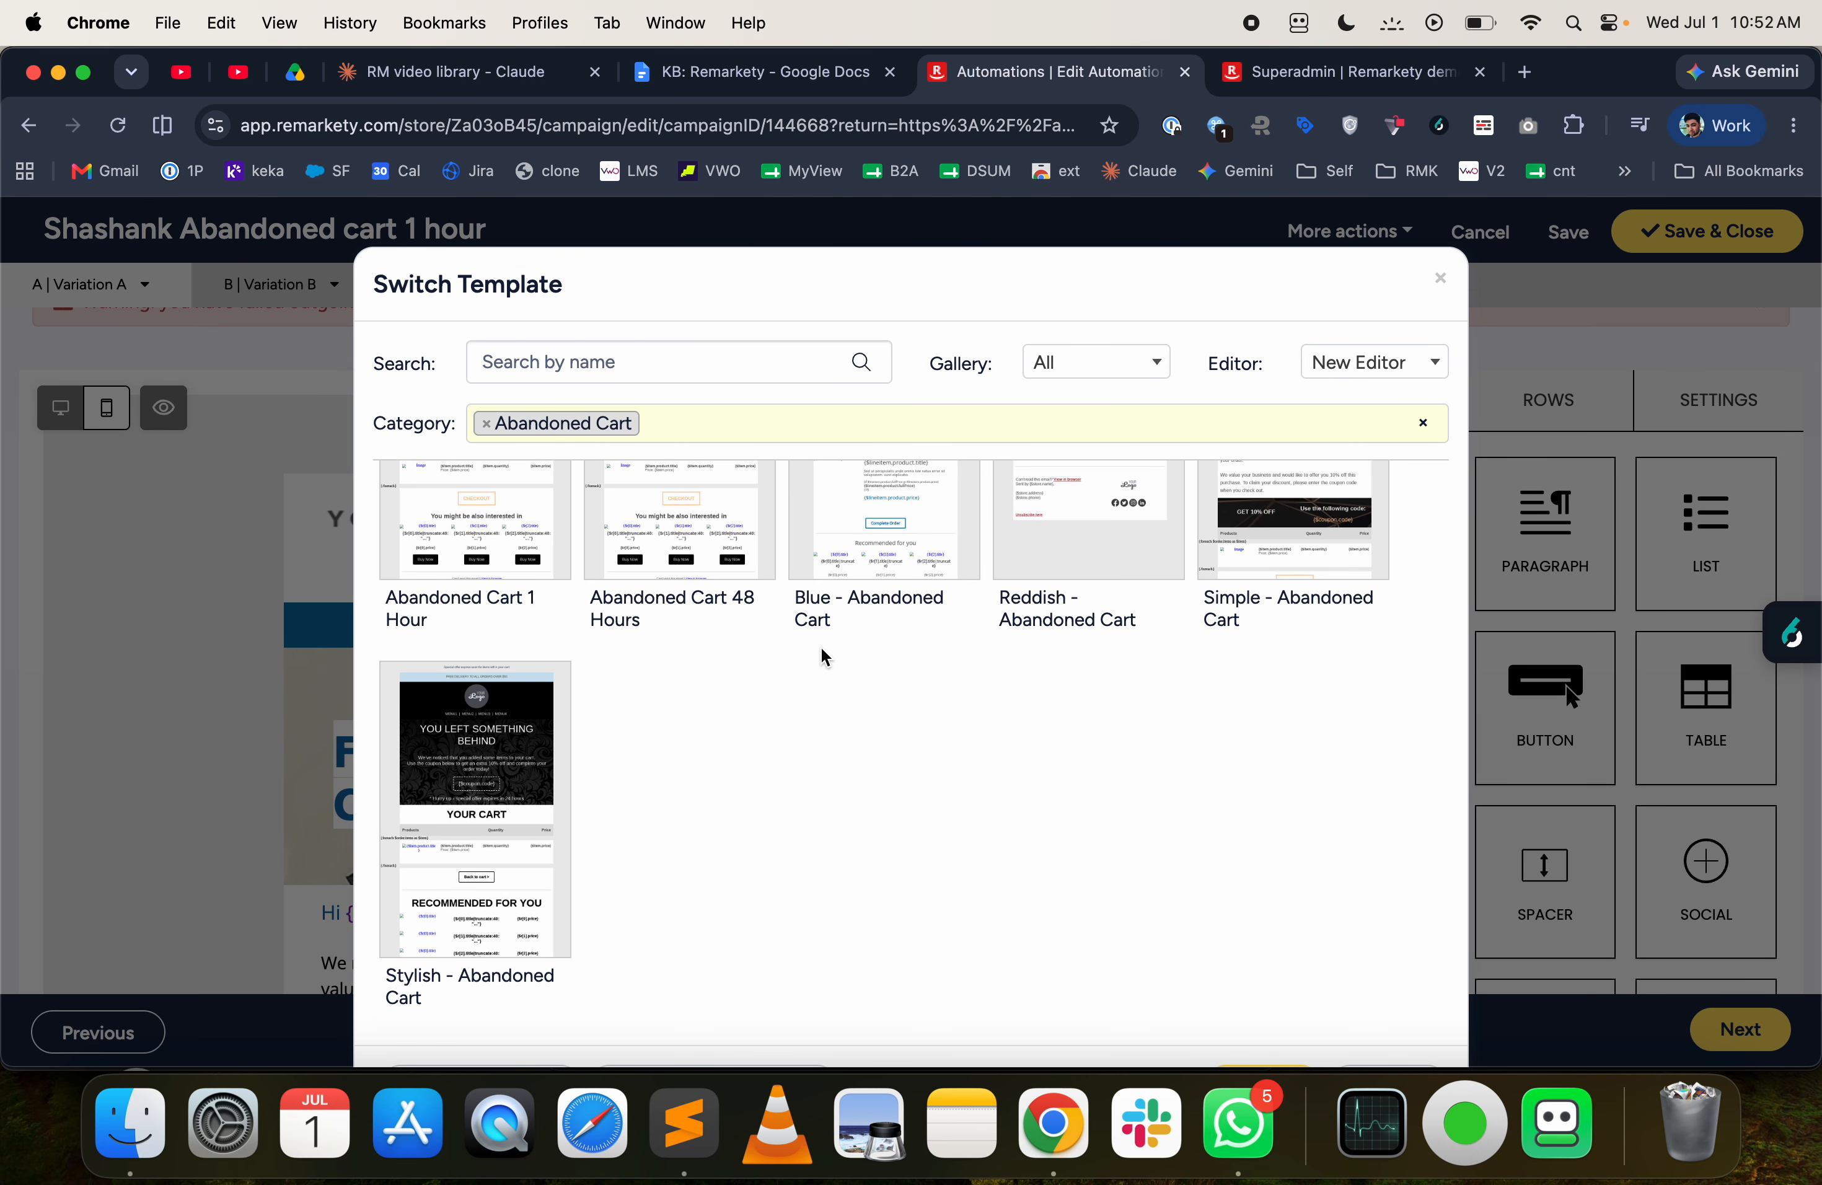
{"action": "scroll", "coordinate": [823, 654], "scroll_direction": "down", "scroll_amount": 2}
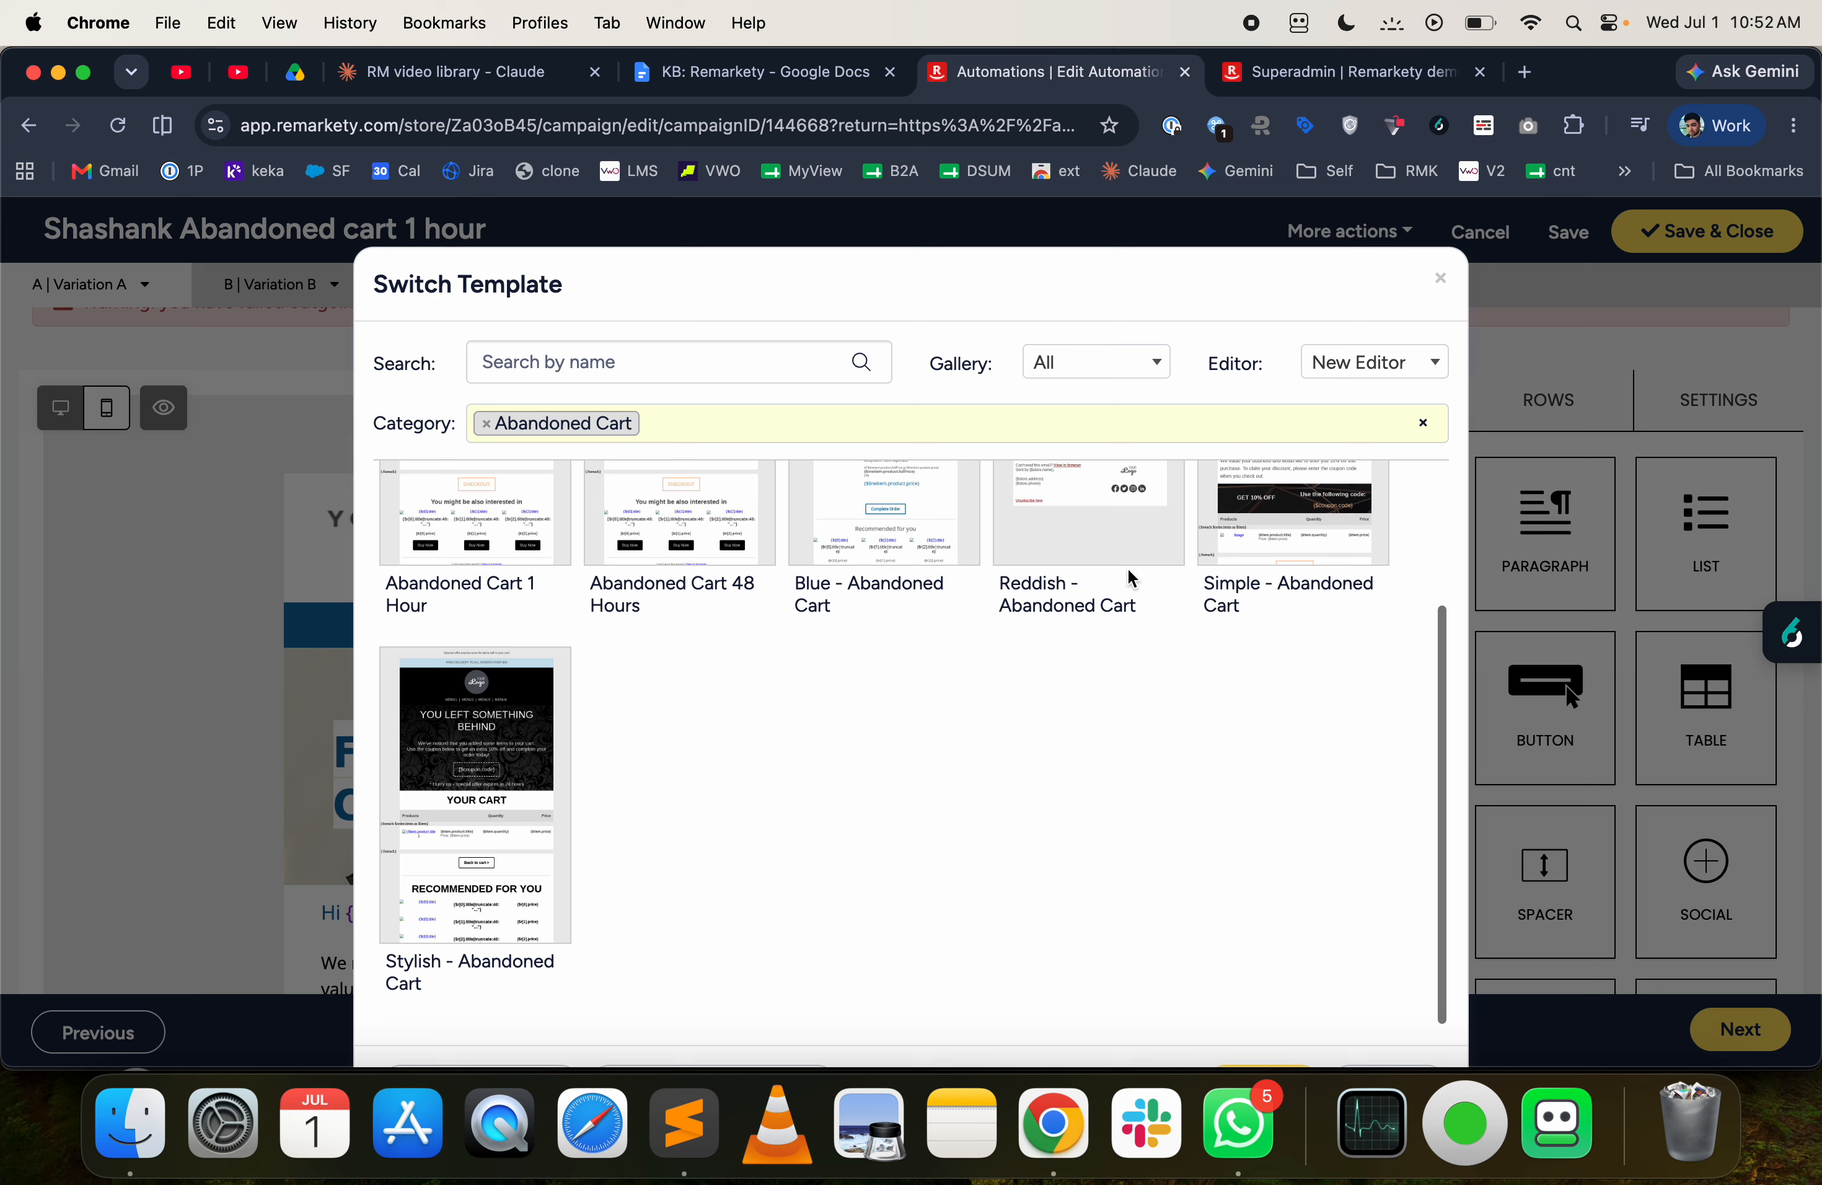
{"action": "left_click", "coordinate": [1412, 368]}
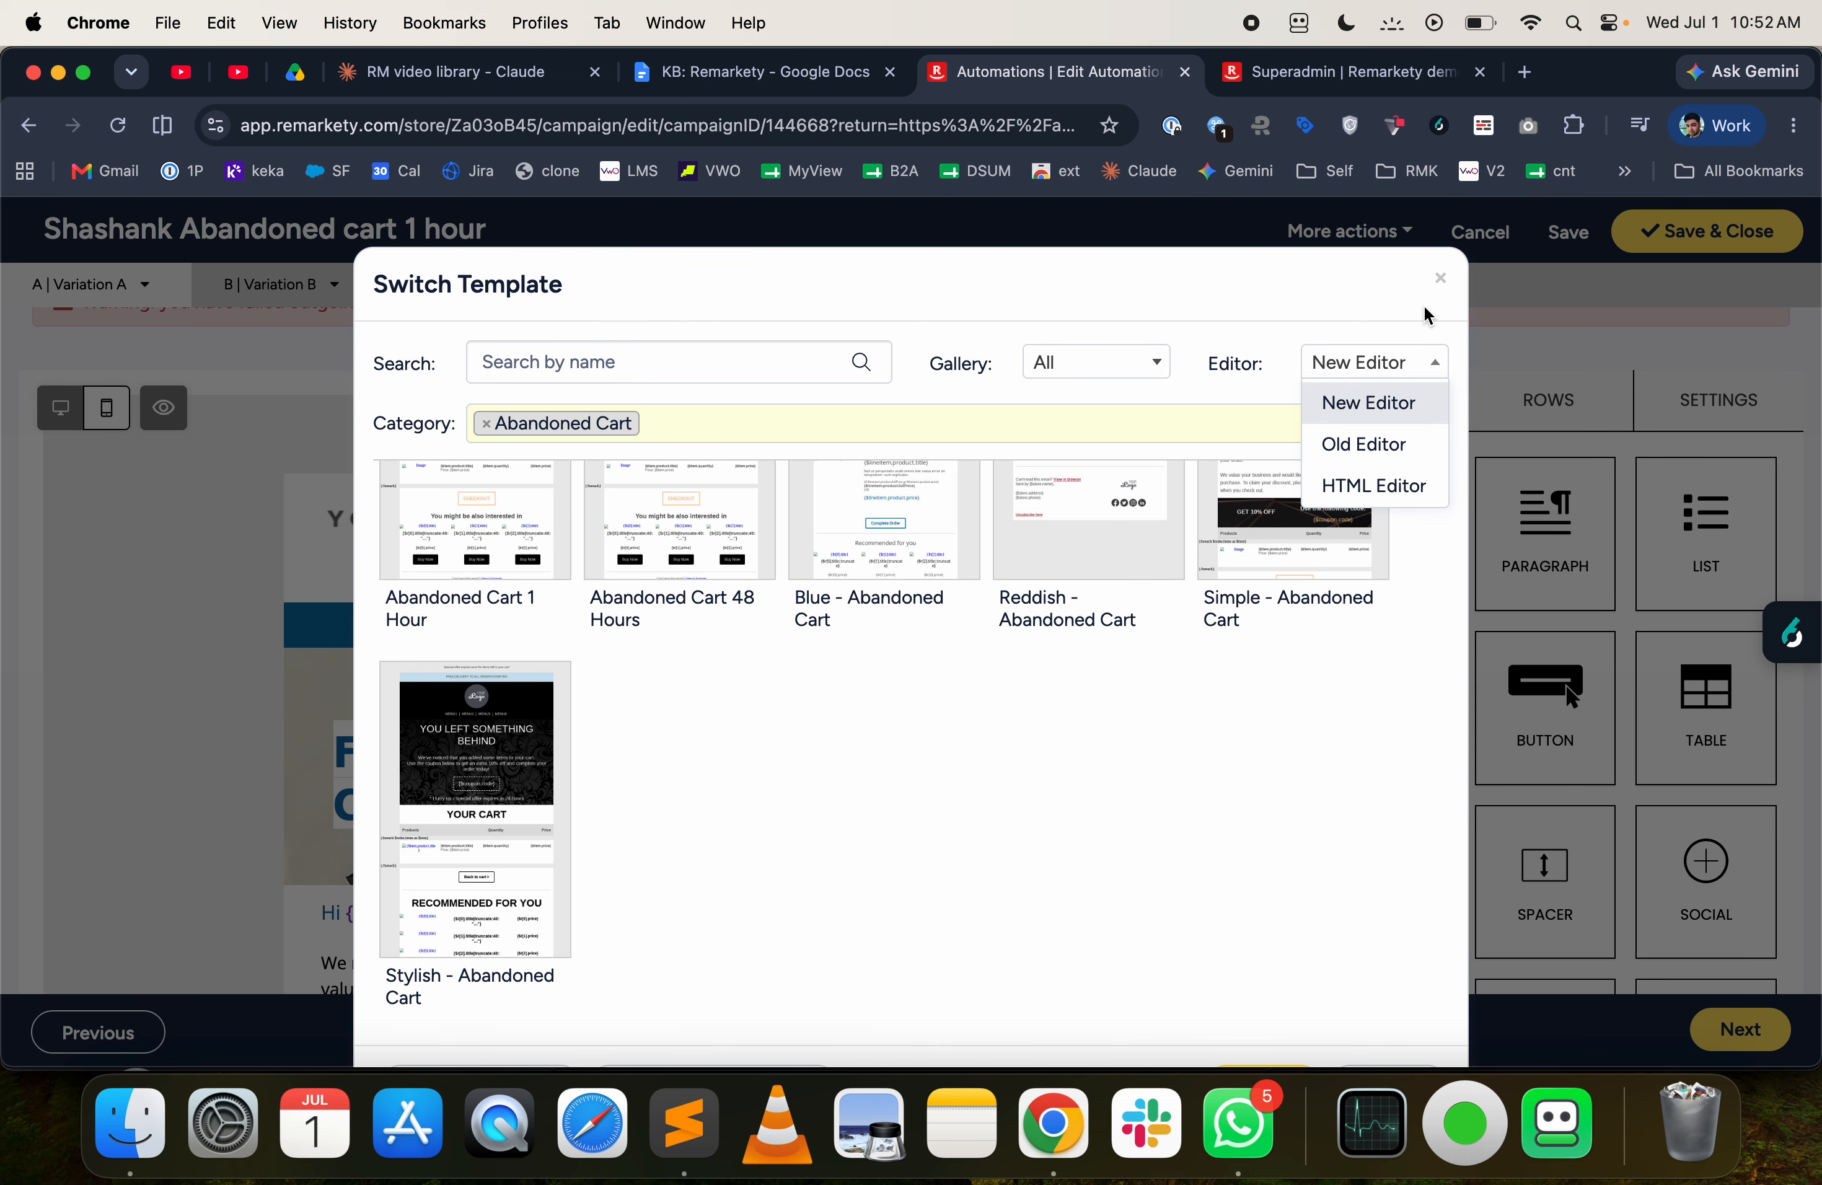
{"action": "left_click", "coordinate": [1405, 487]}
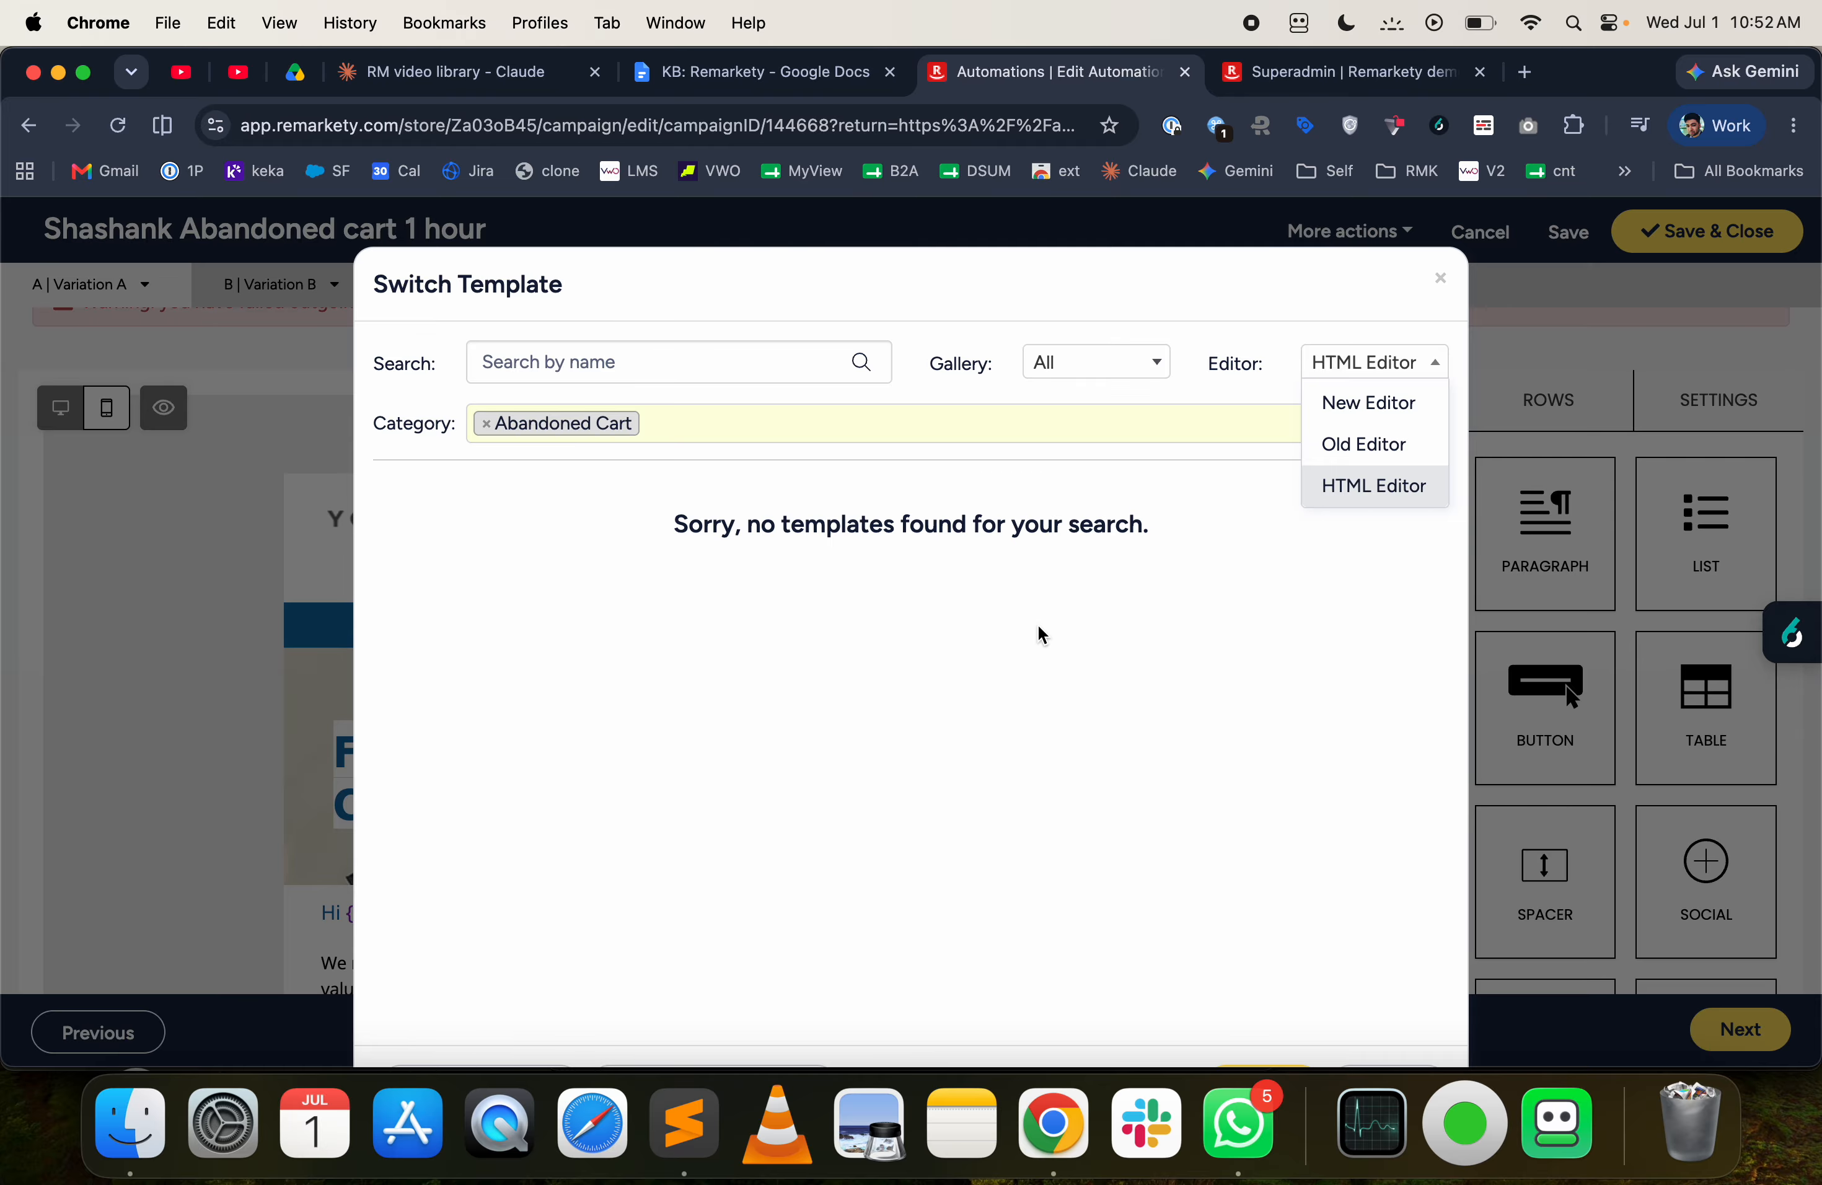
{"action": "left_click", "coordinate": [1441, 284]}
{"action": "left_click", "coordinate": [1441, 284]}
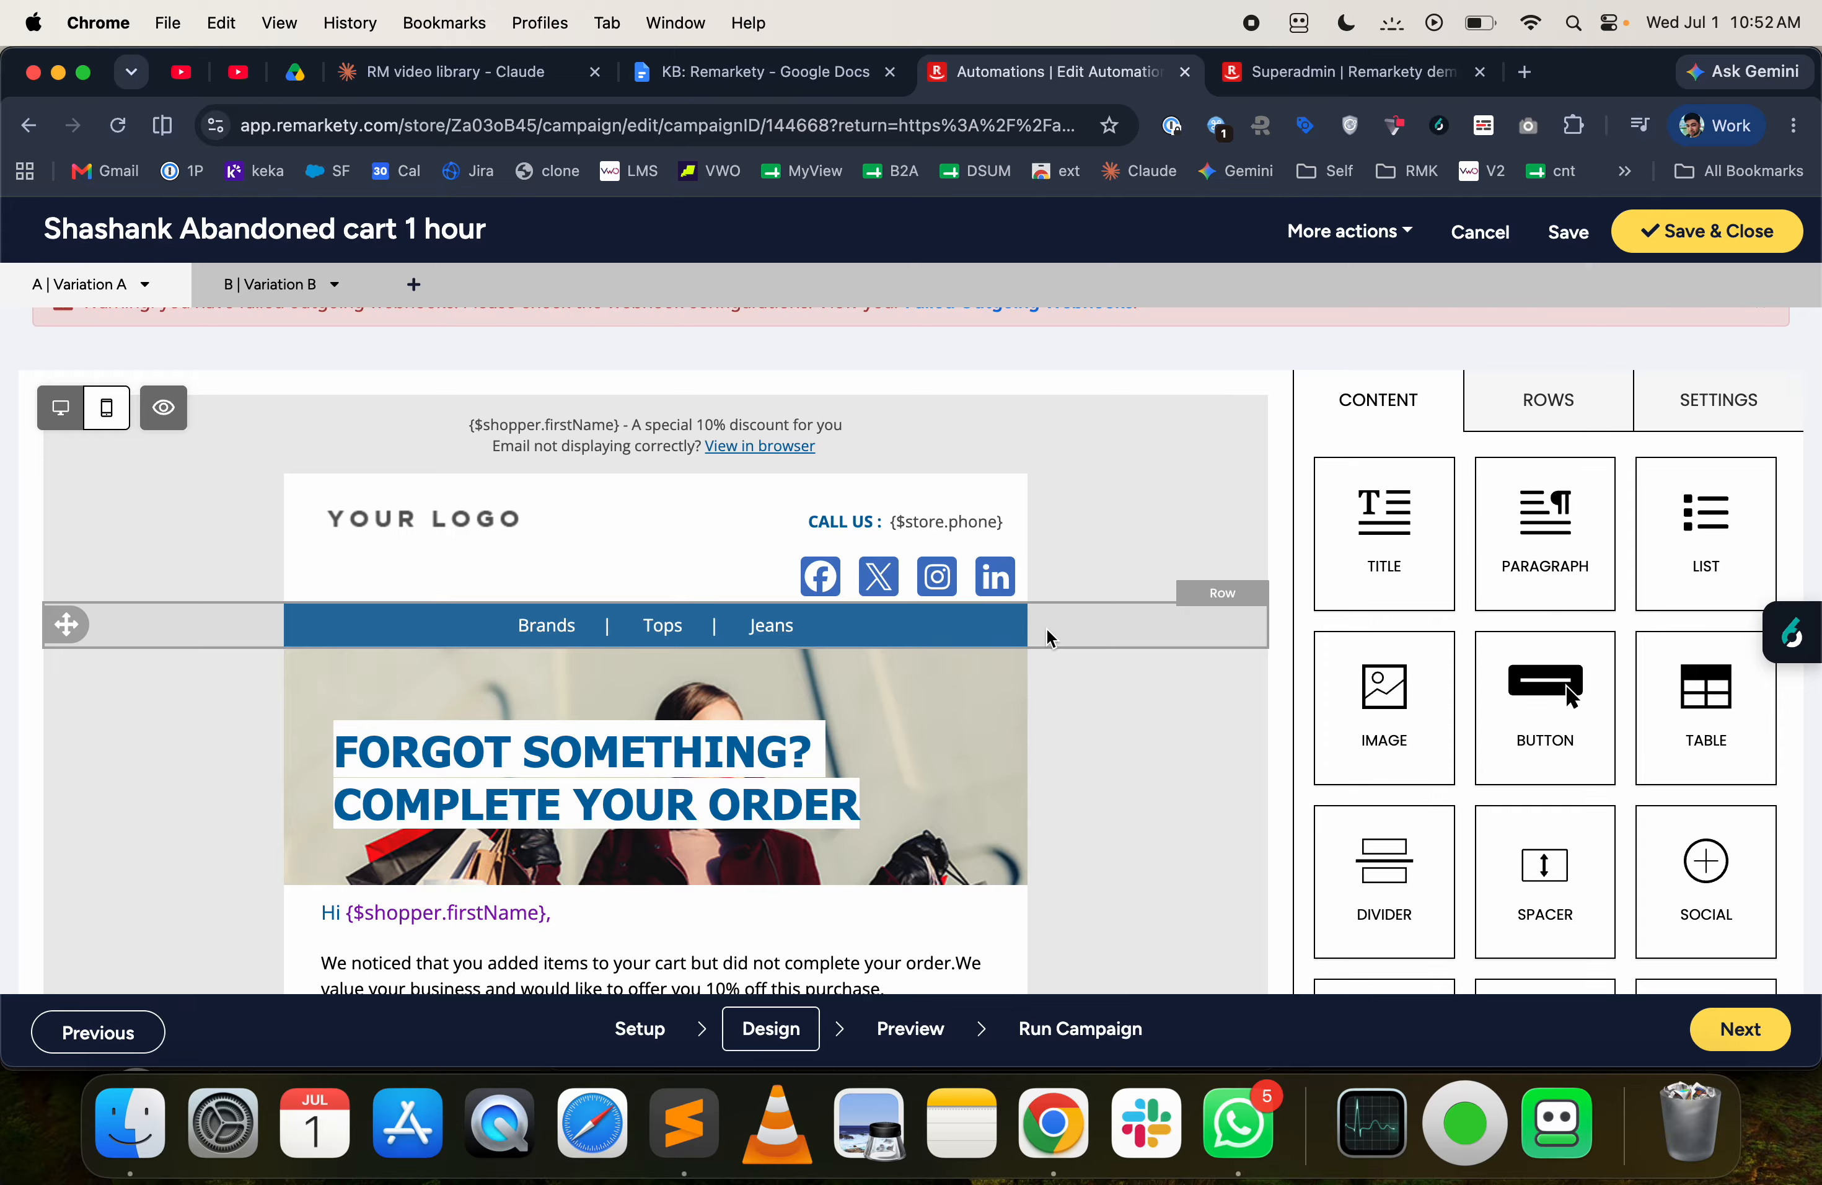
- Show the options for switching or saving the template and review the email design through the coupon and cart sections
{"action": "left_click", "coordinate": [1385, 234]}
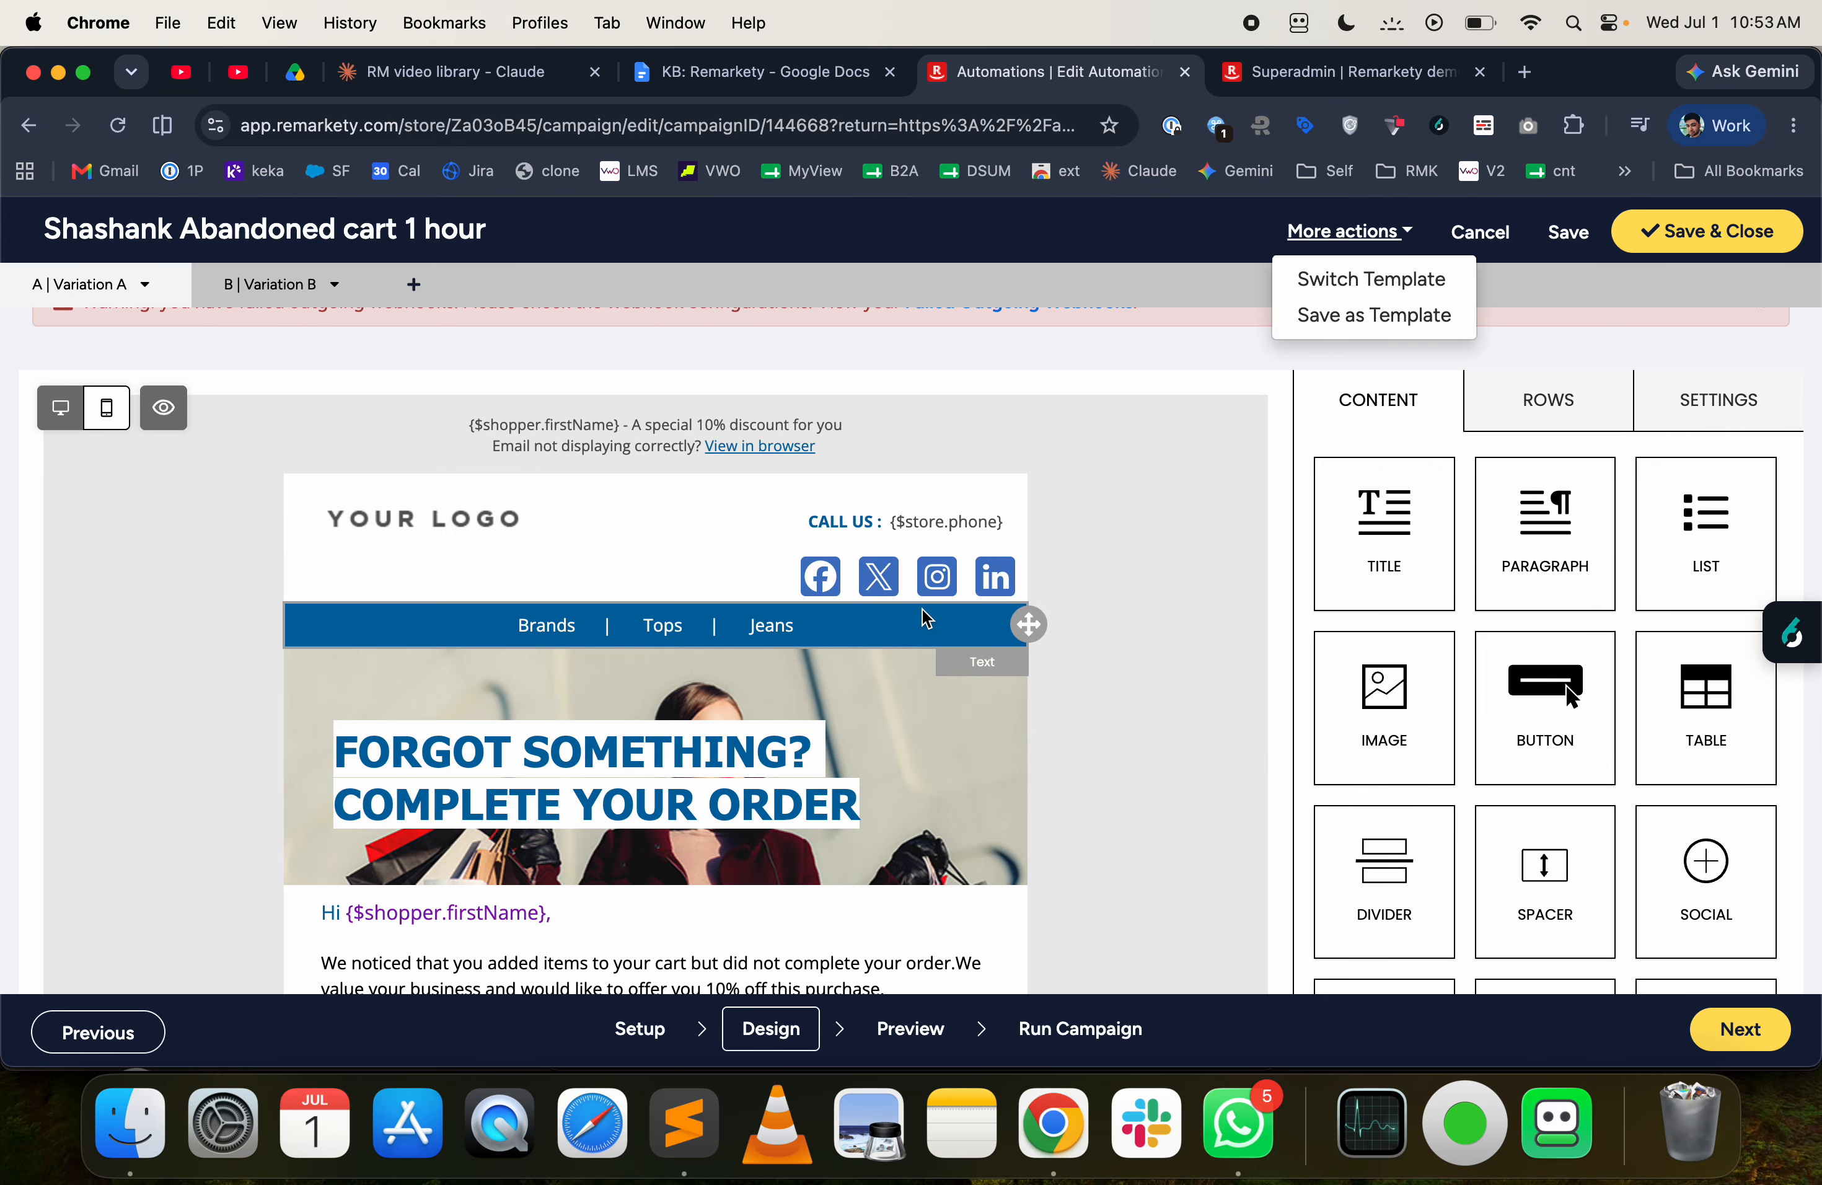
{"action": "scroll", "coordinate": [977, 769], "scroll_direction": "down", "scroll_amount": 2}
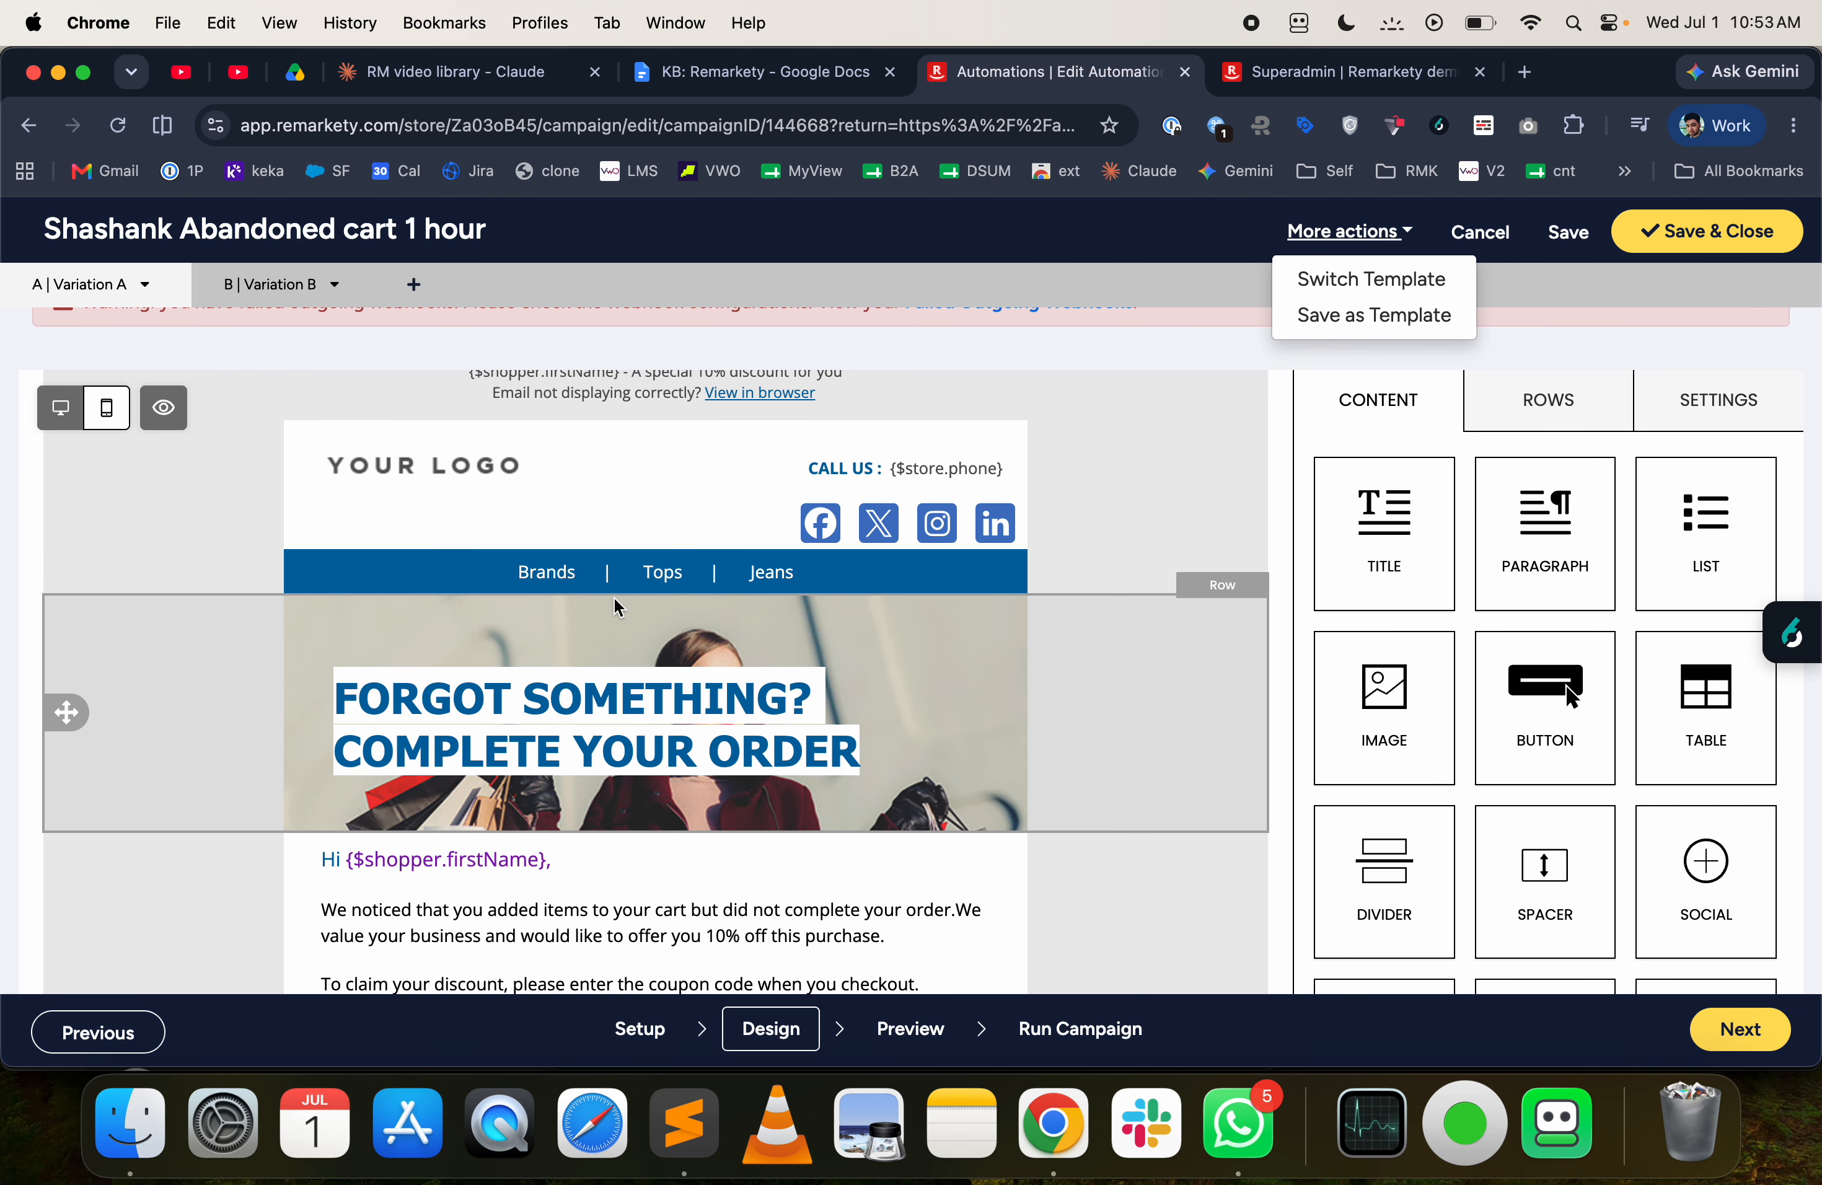
{"action": "scroll", "coordinate": [923, 654], "scroll_direction": "up", "scroll_amount": 2}
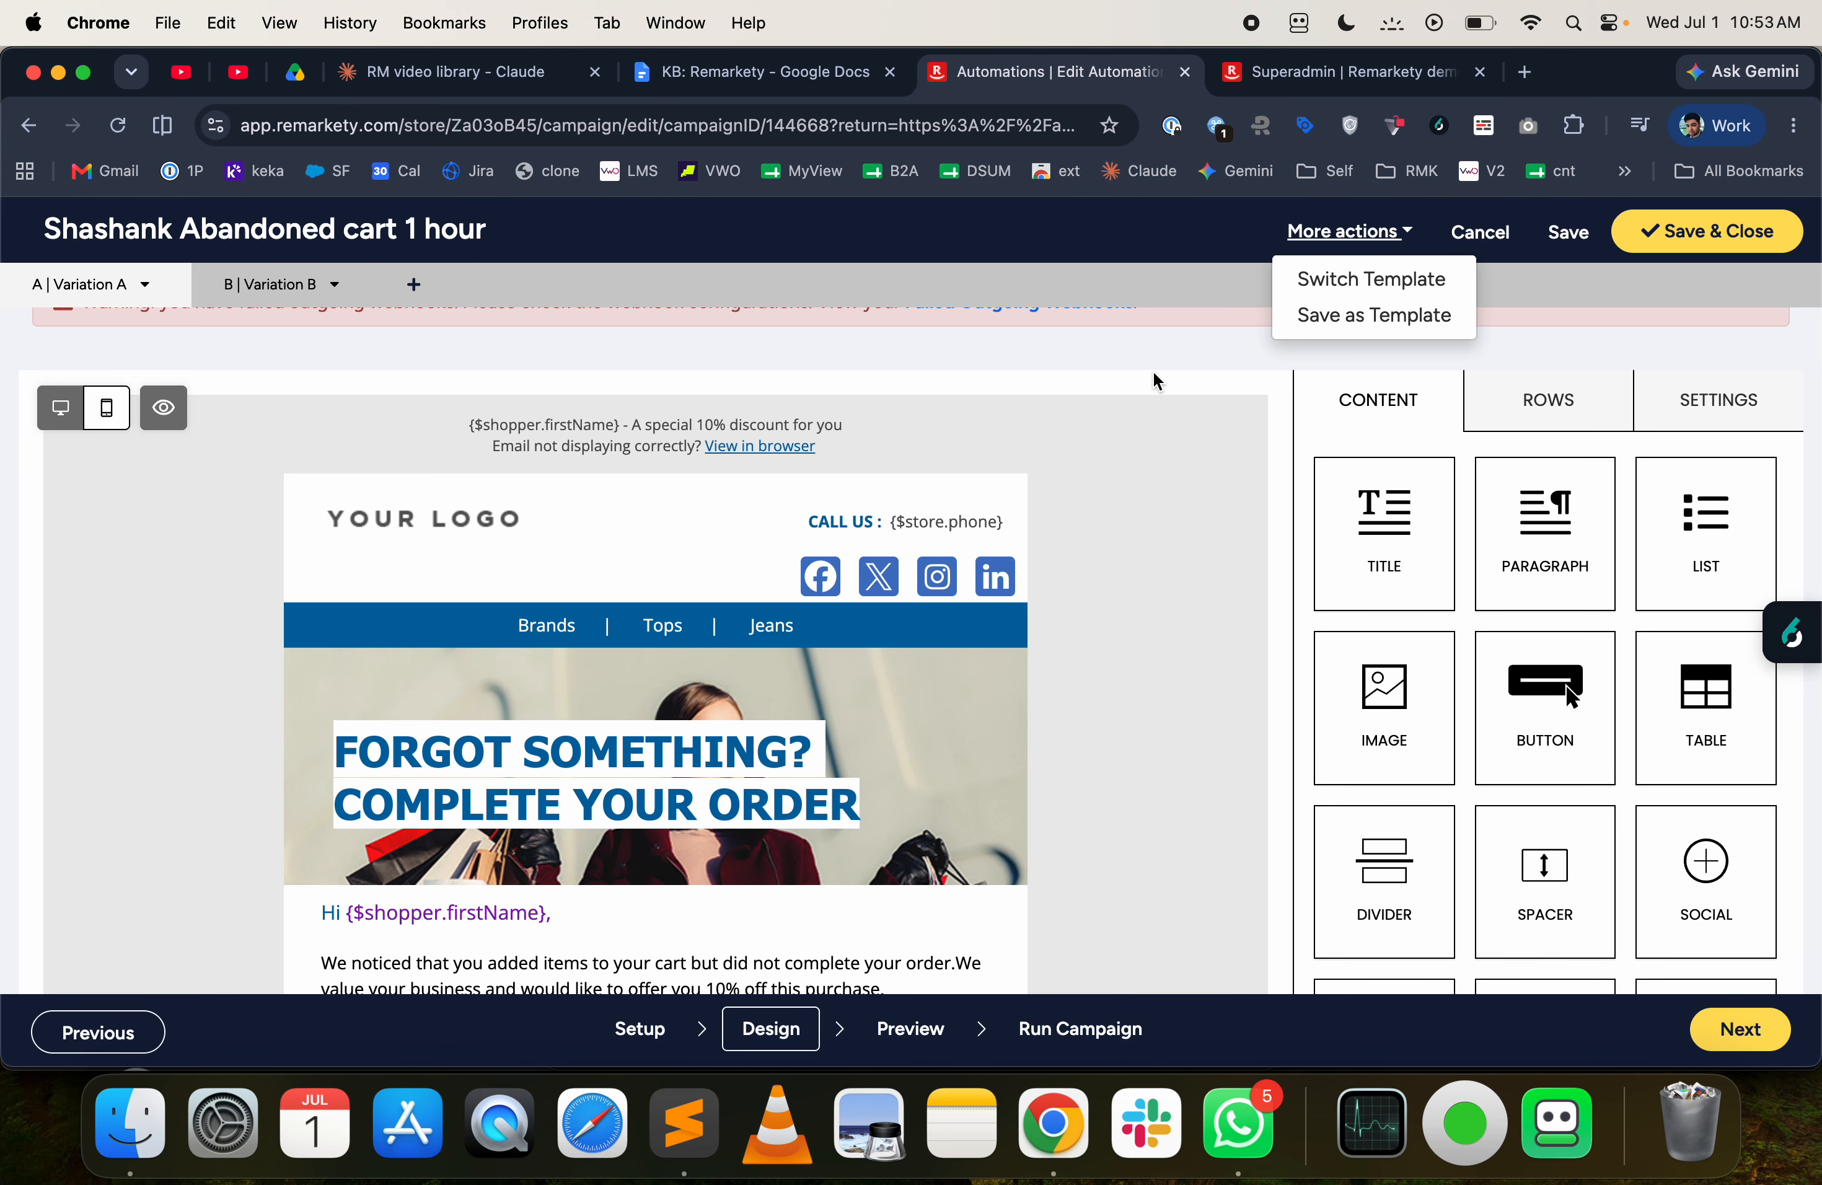
{"action": "scroll", "coordinate": [1096, 447], "scroll_direction": "down", "scroll_amount": 3}
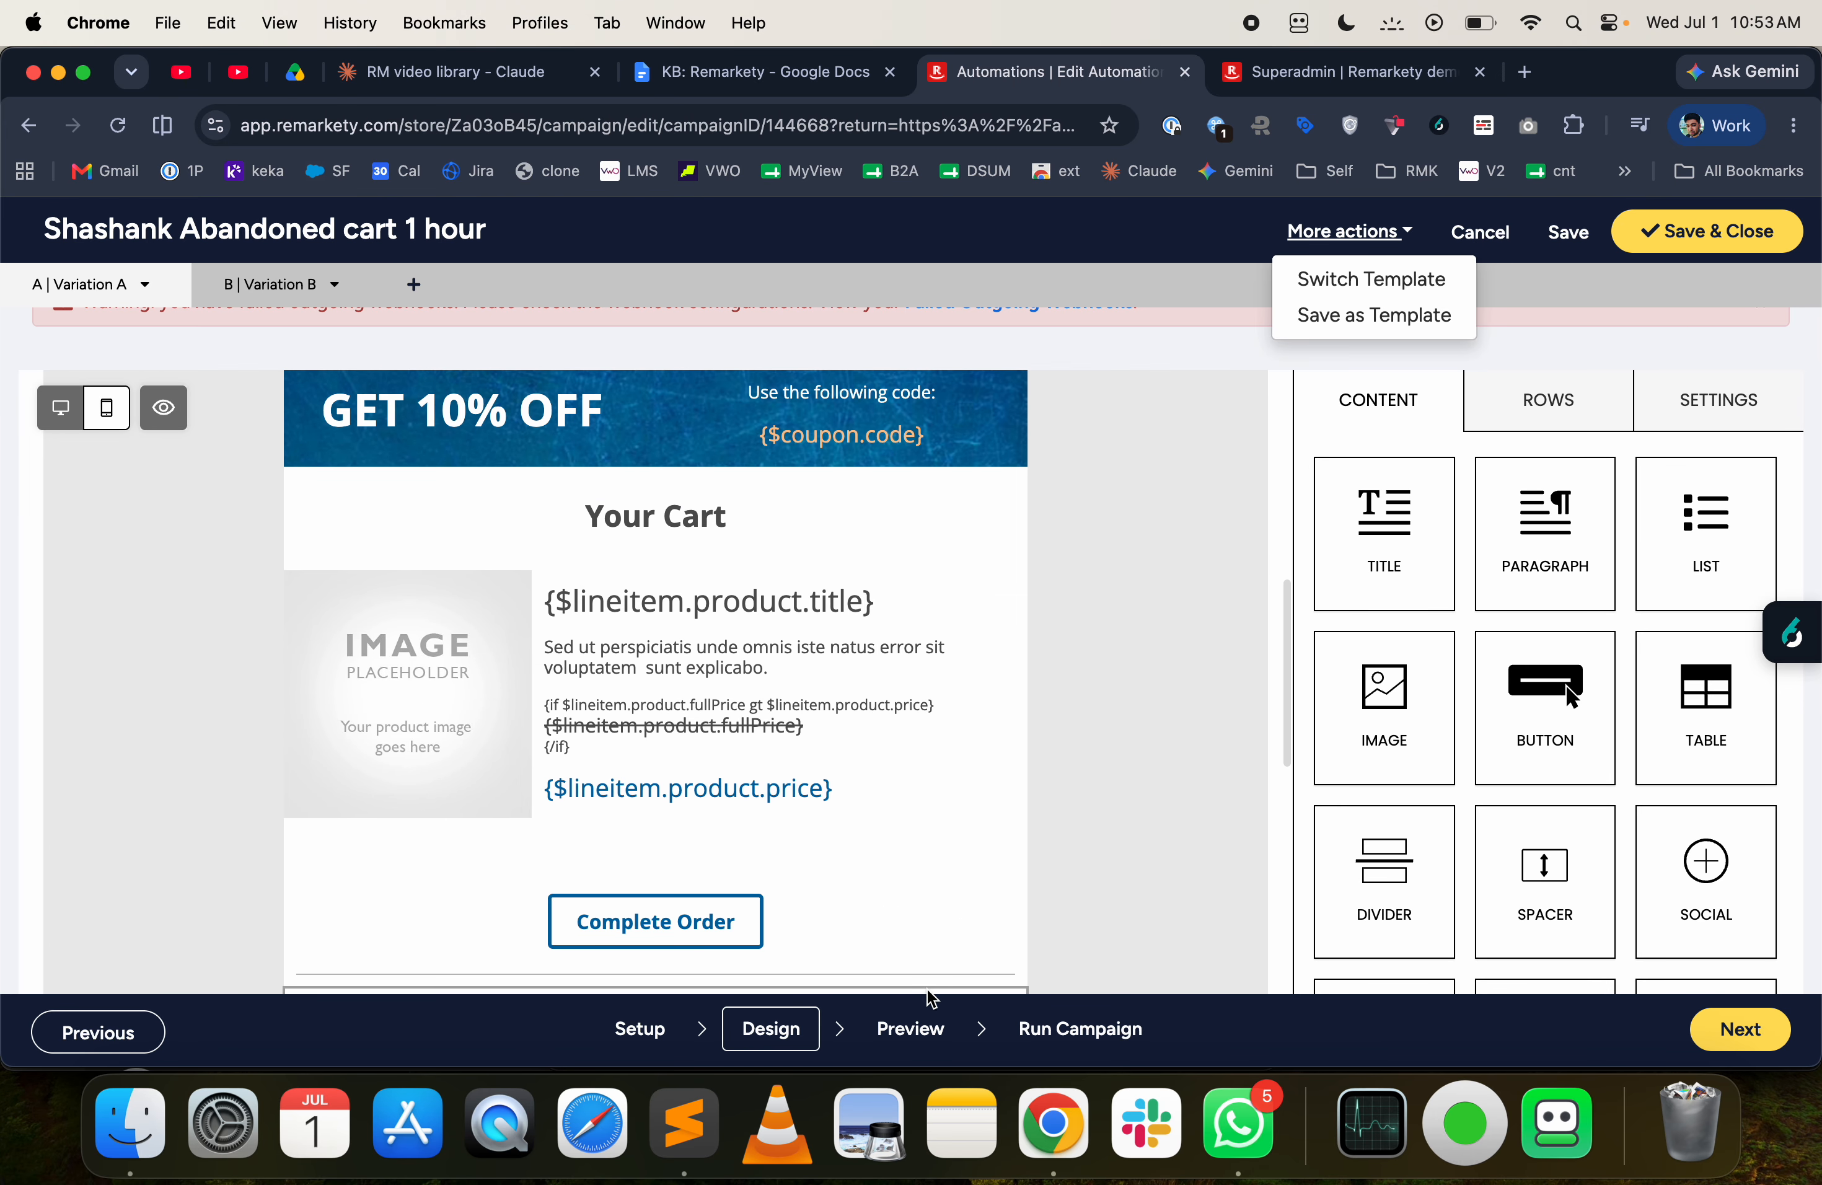
- Preview the email with sample data and examine the optimization insights for subject line, email content and email design
{"action": "left_click", "coordinate": [910, 1025]}
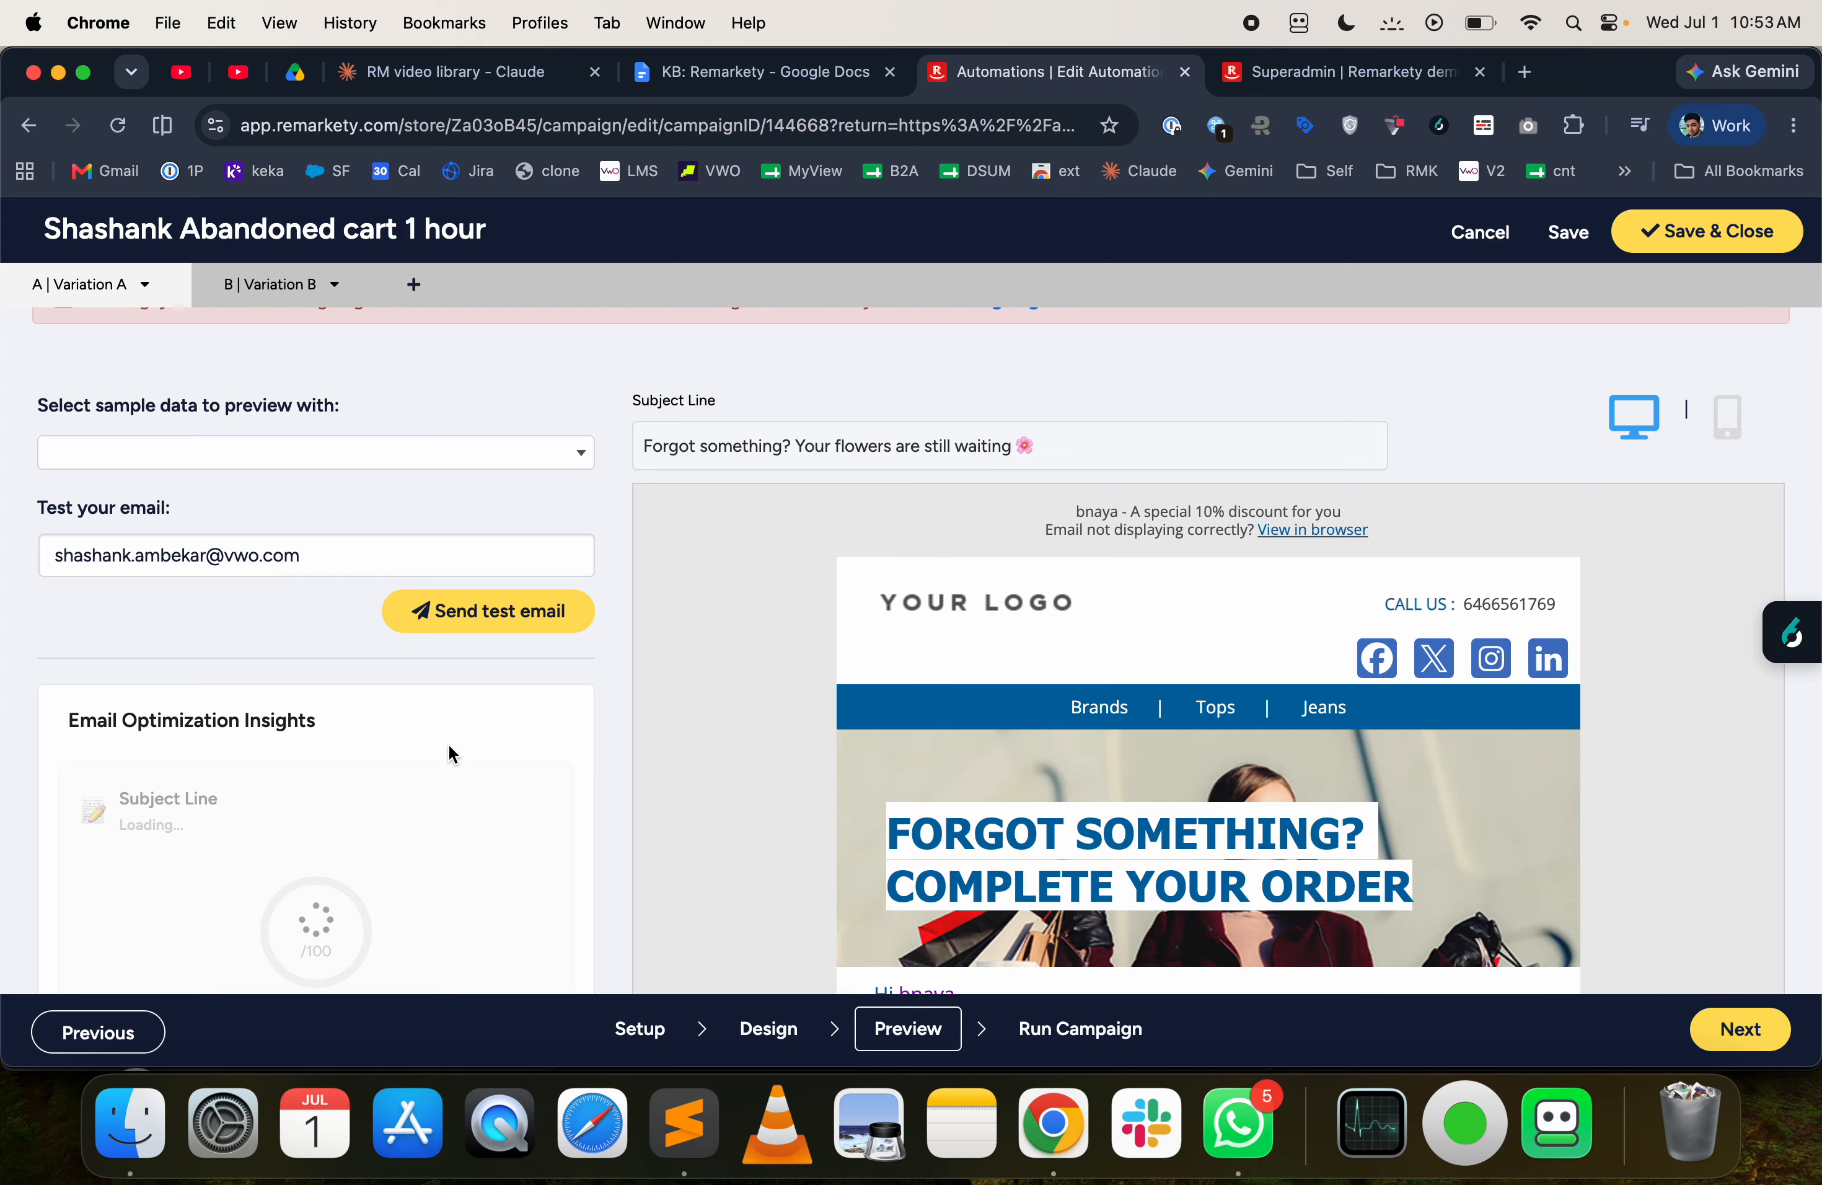
{"action": "scroll", "coordinate": [449, 743], "scroll_direction": "down", "scroll_amount": 3}
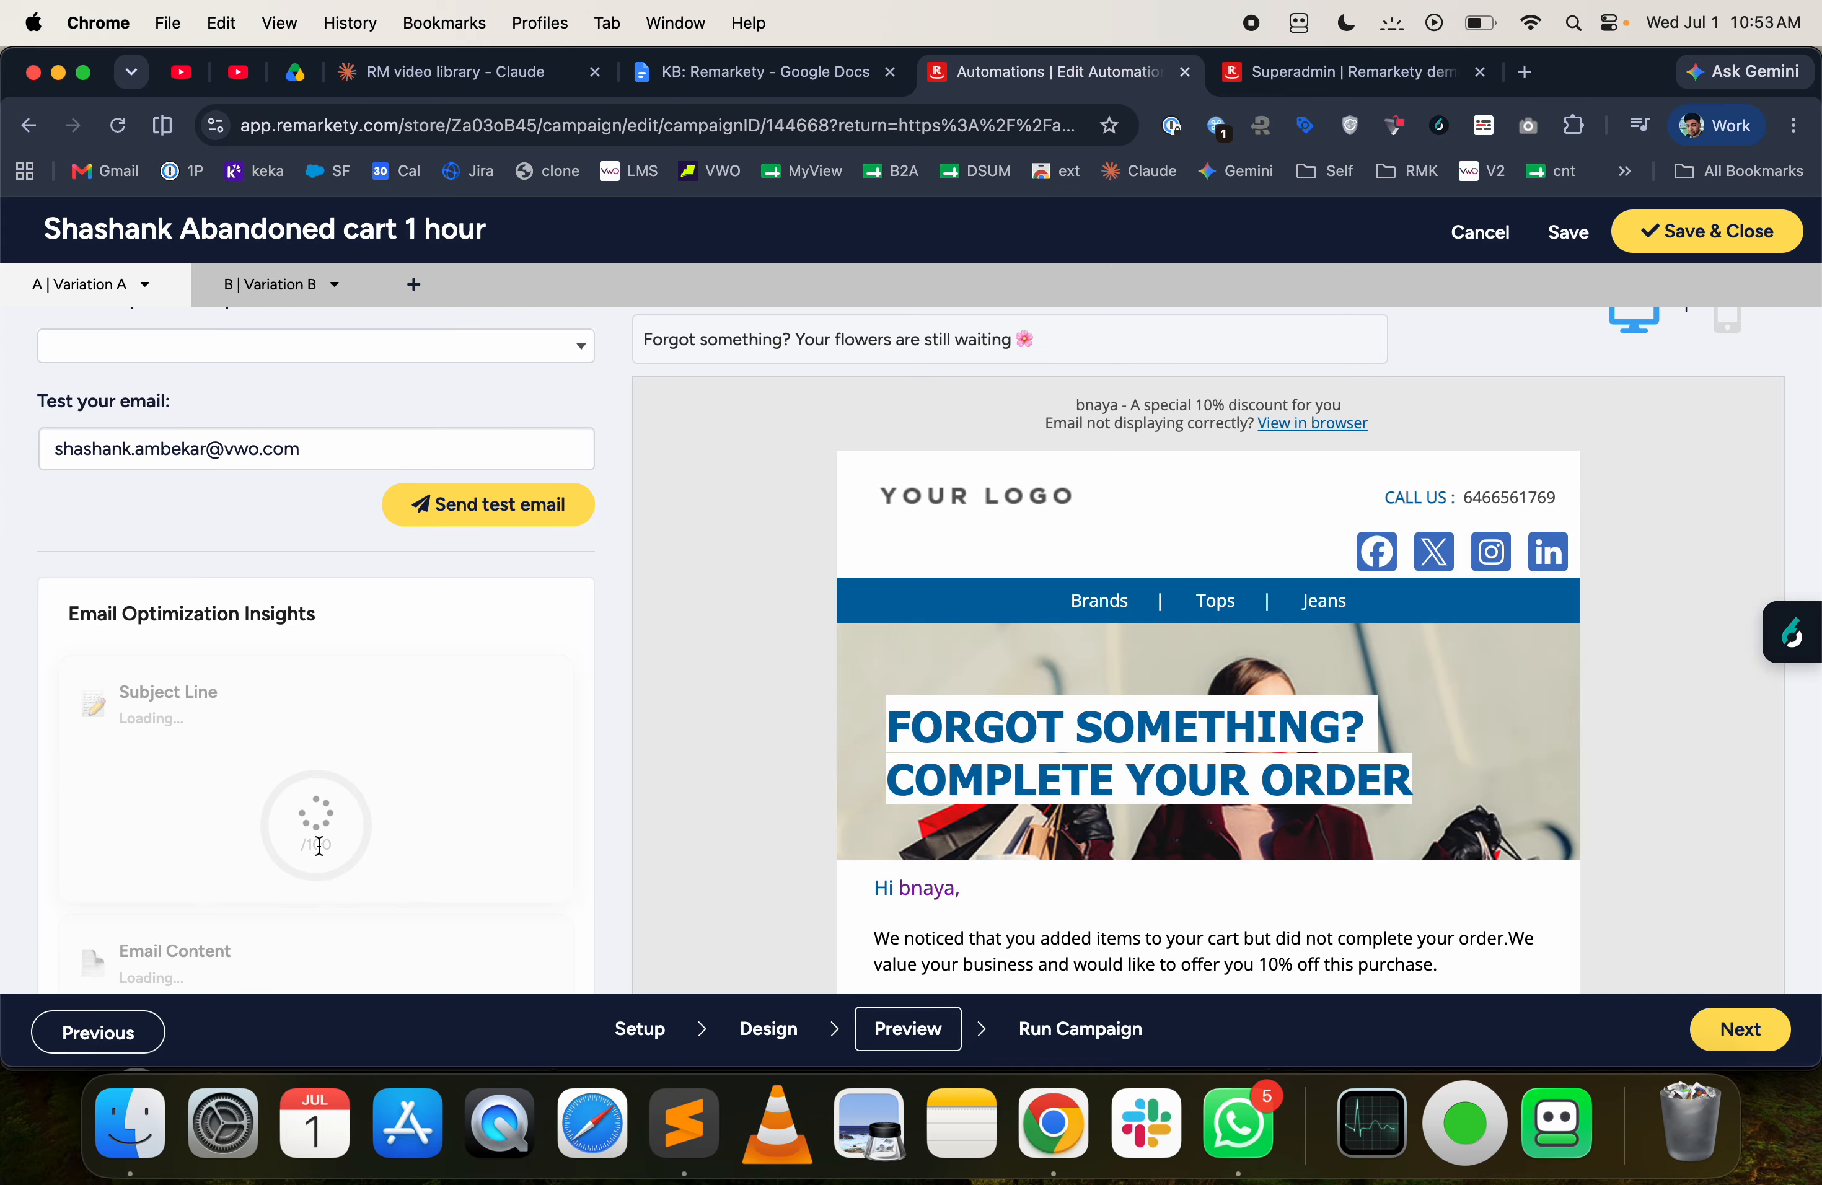
{"action": "scroll", "coordinate": [370, 695], "scroll_direction": "up", "scroll_amount": 3}
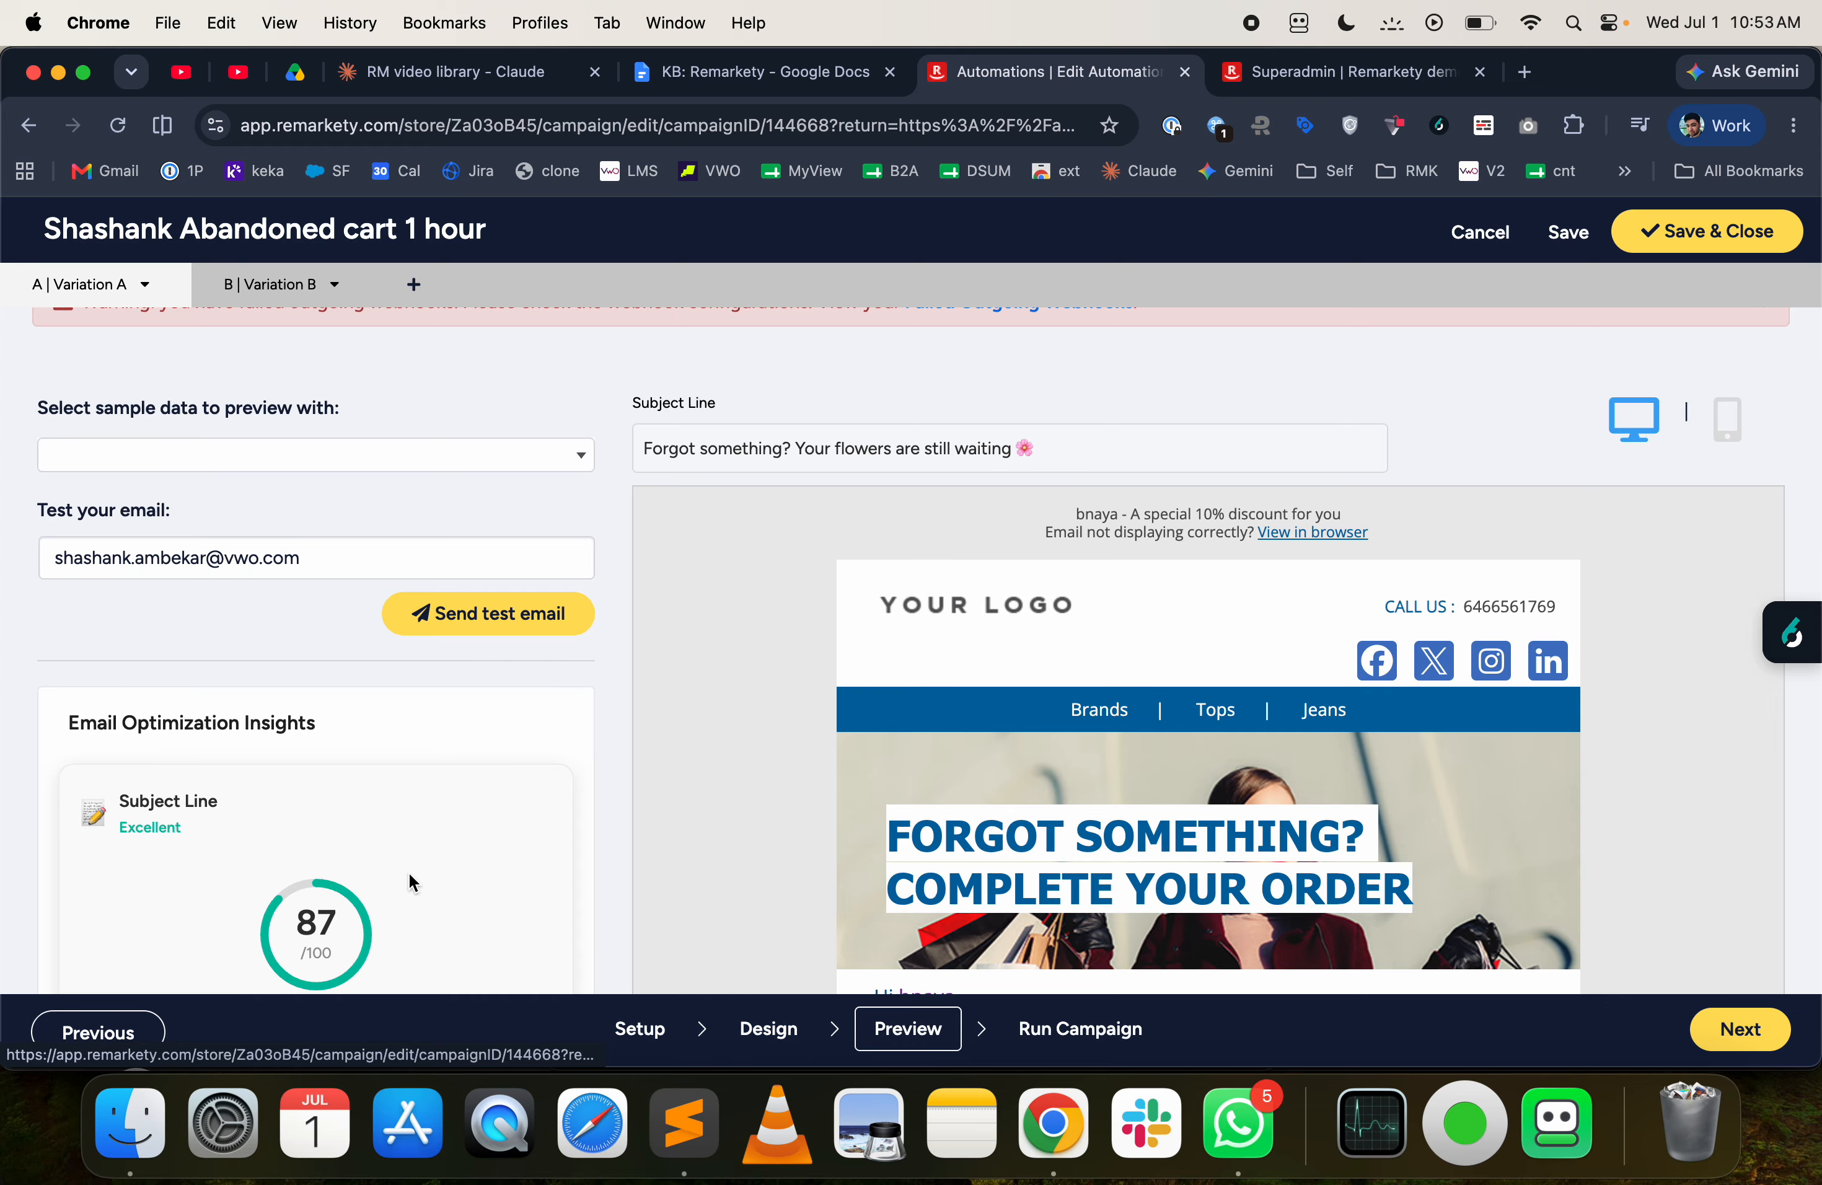
{"action": "scroll", "coordinate": [407, 859], "scroll_direction": "down", "scroll_amount": 1}
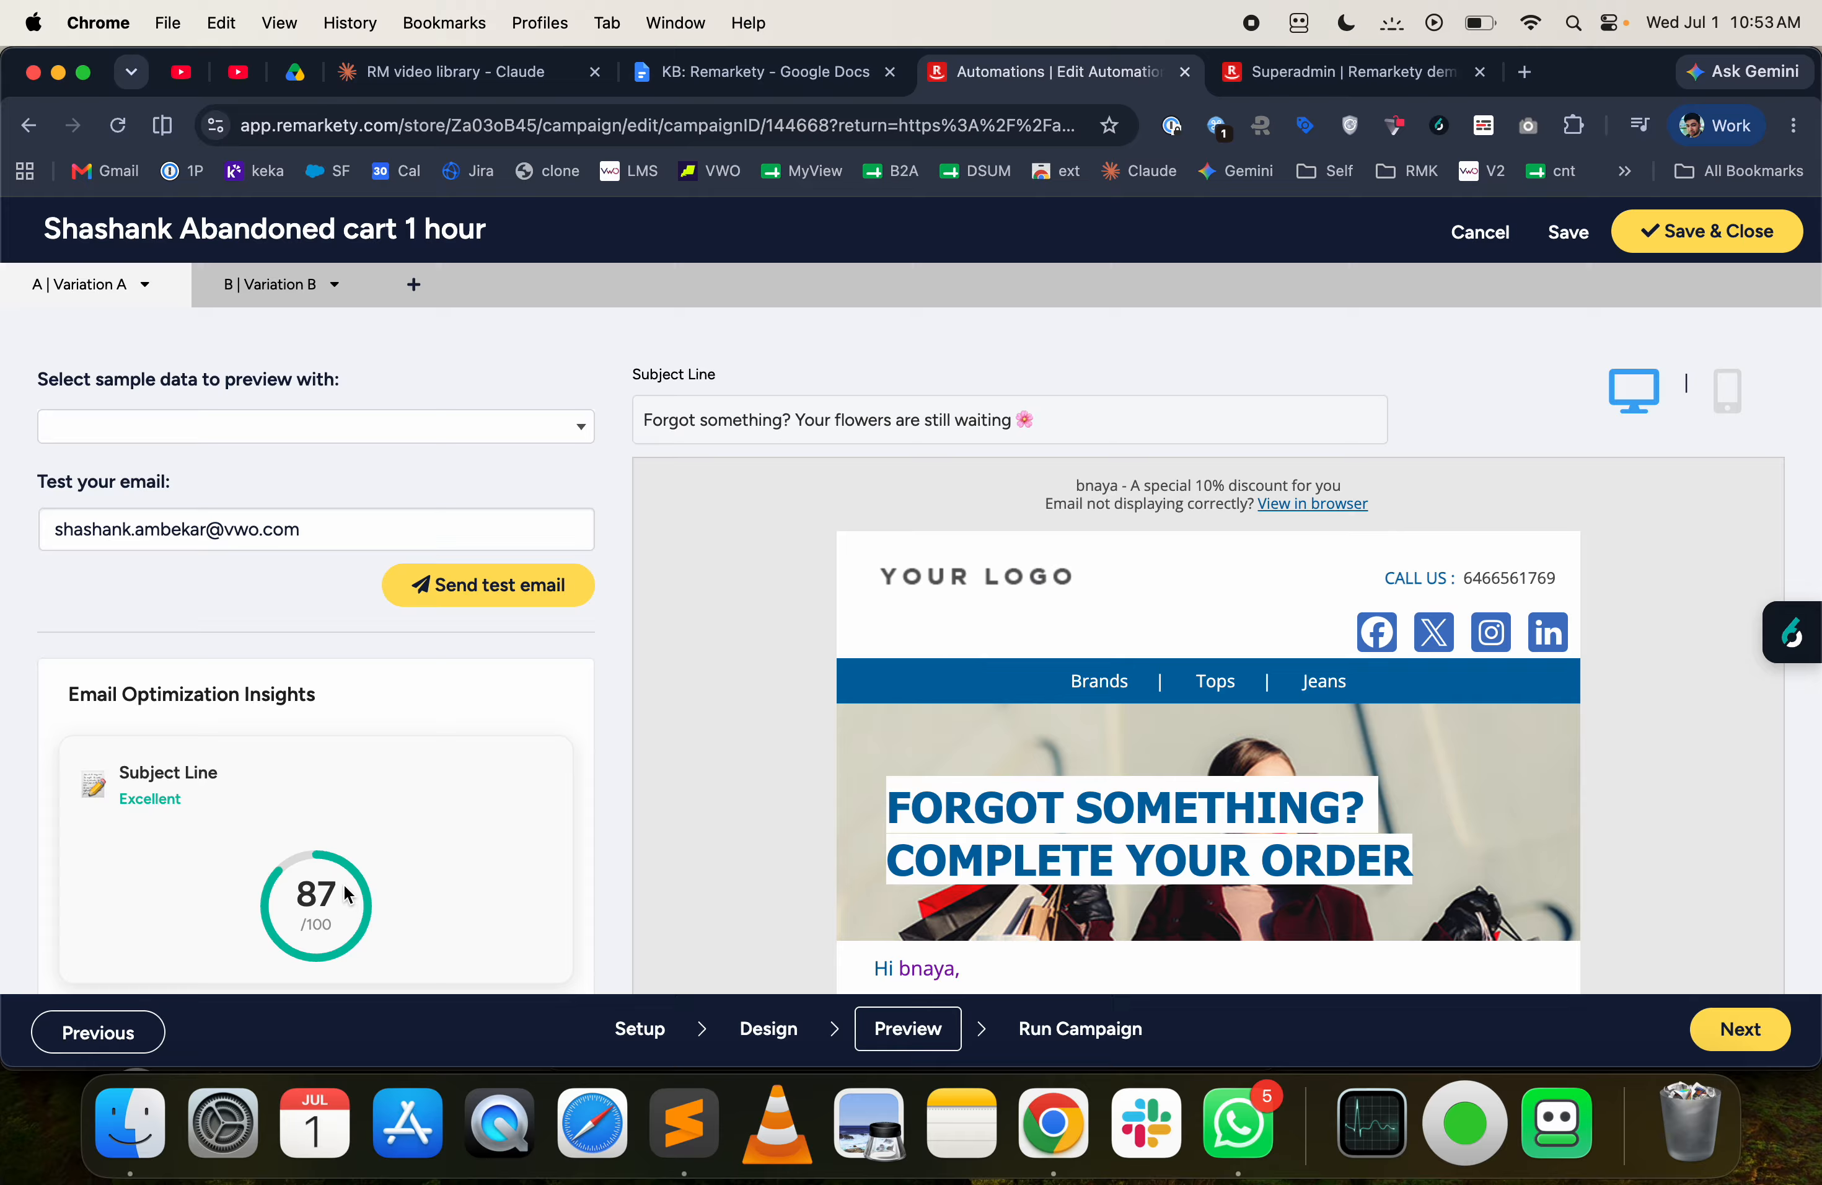
{"action": "scroll", "coordinate": [344, 884], "scroll_direction": "down", "scroll_amount": 5}
{"action": "scroll", "coordinate": [345, 774], "scroll_direction": "down", "scroll_amount": 8}
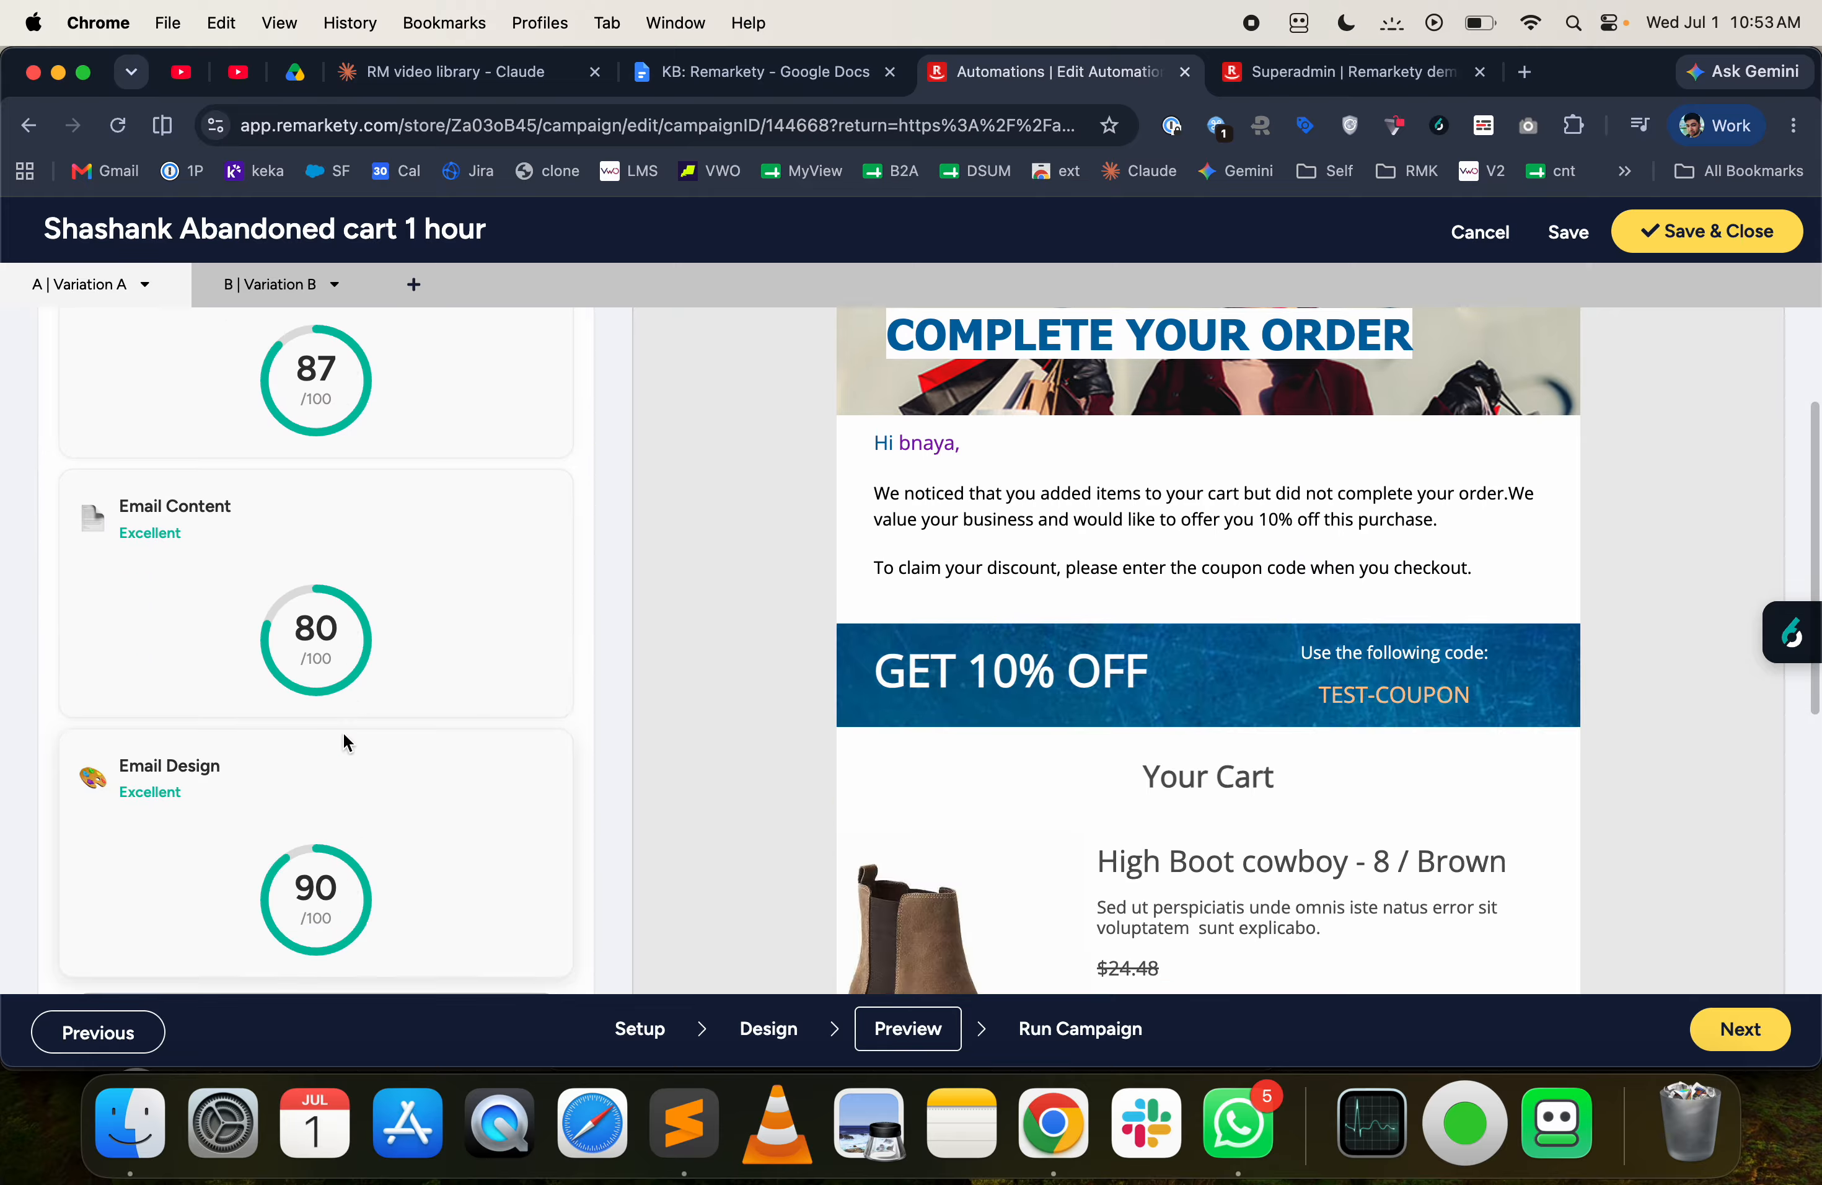
{"action": "scroll", "coordinate": [344, 735], "scroll_direction": "down", "scroll_amount": 5}
{"action": "scroll", "coordinate": [382, 707], "scroll_direction": "up", "scroll_amount": 15}
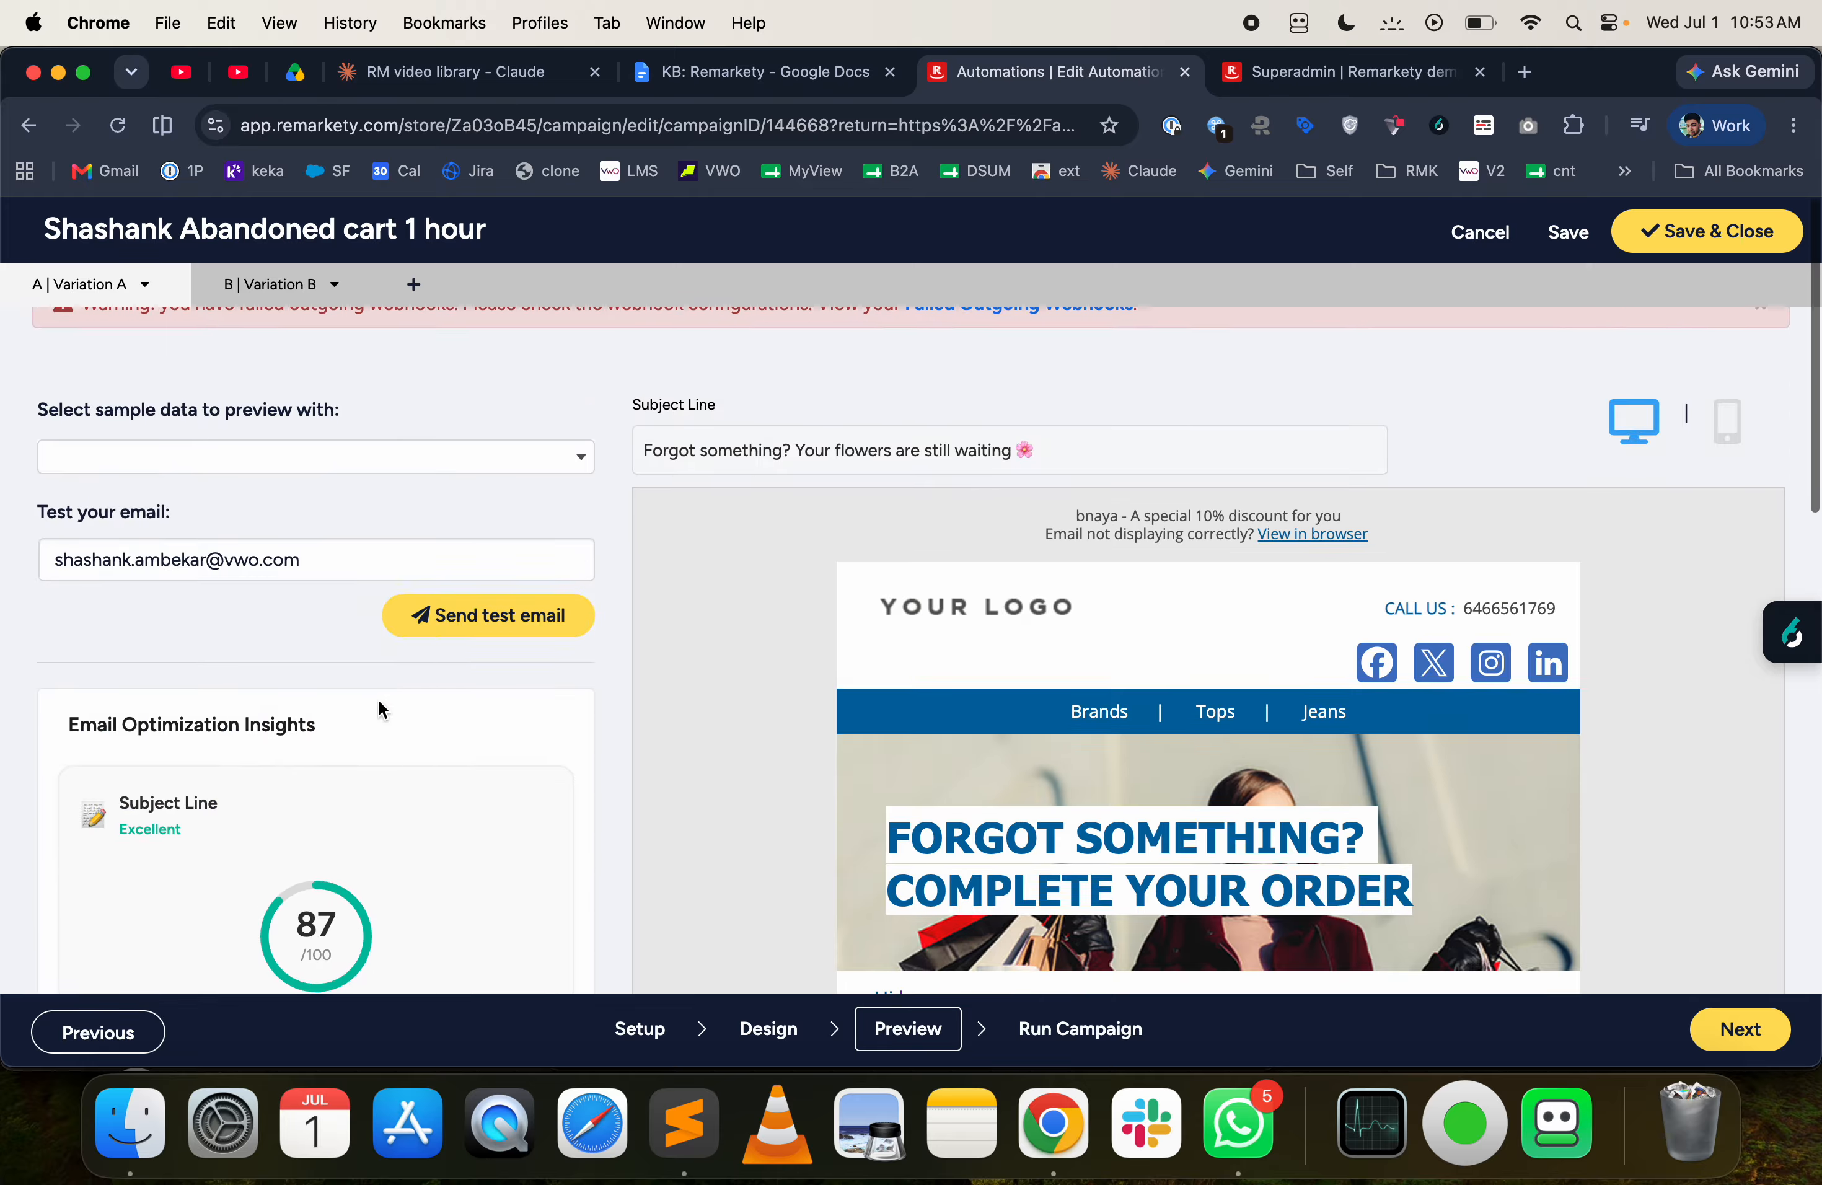
- Compare the Run A/B Test and Run variation A only settings at the Run Campaign stage, and exit the editor without saving
{"action": "left_click", "coordinate": [1031, 1029]}
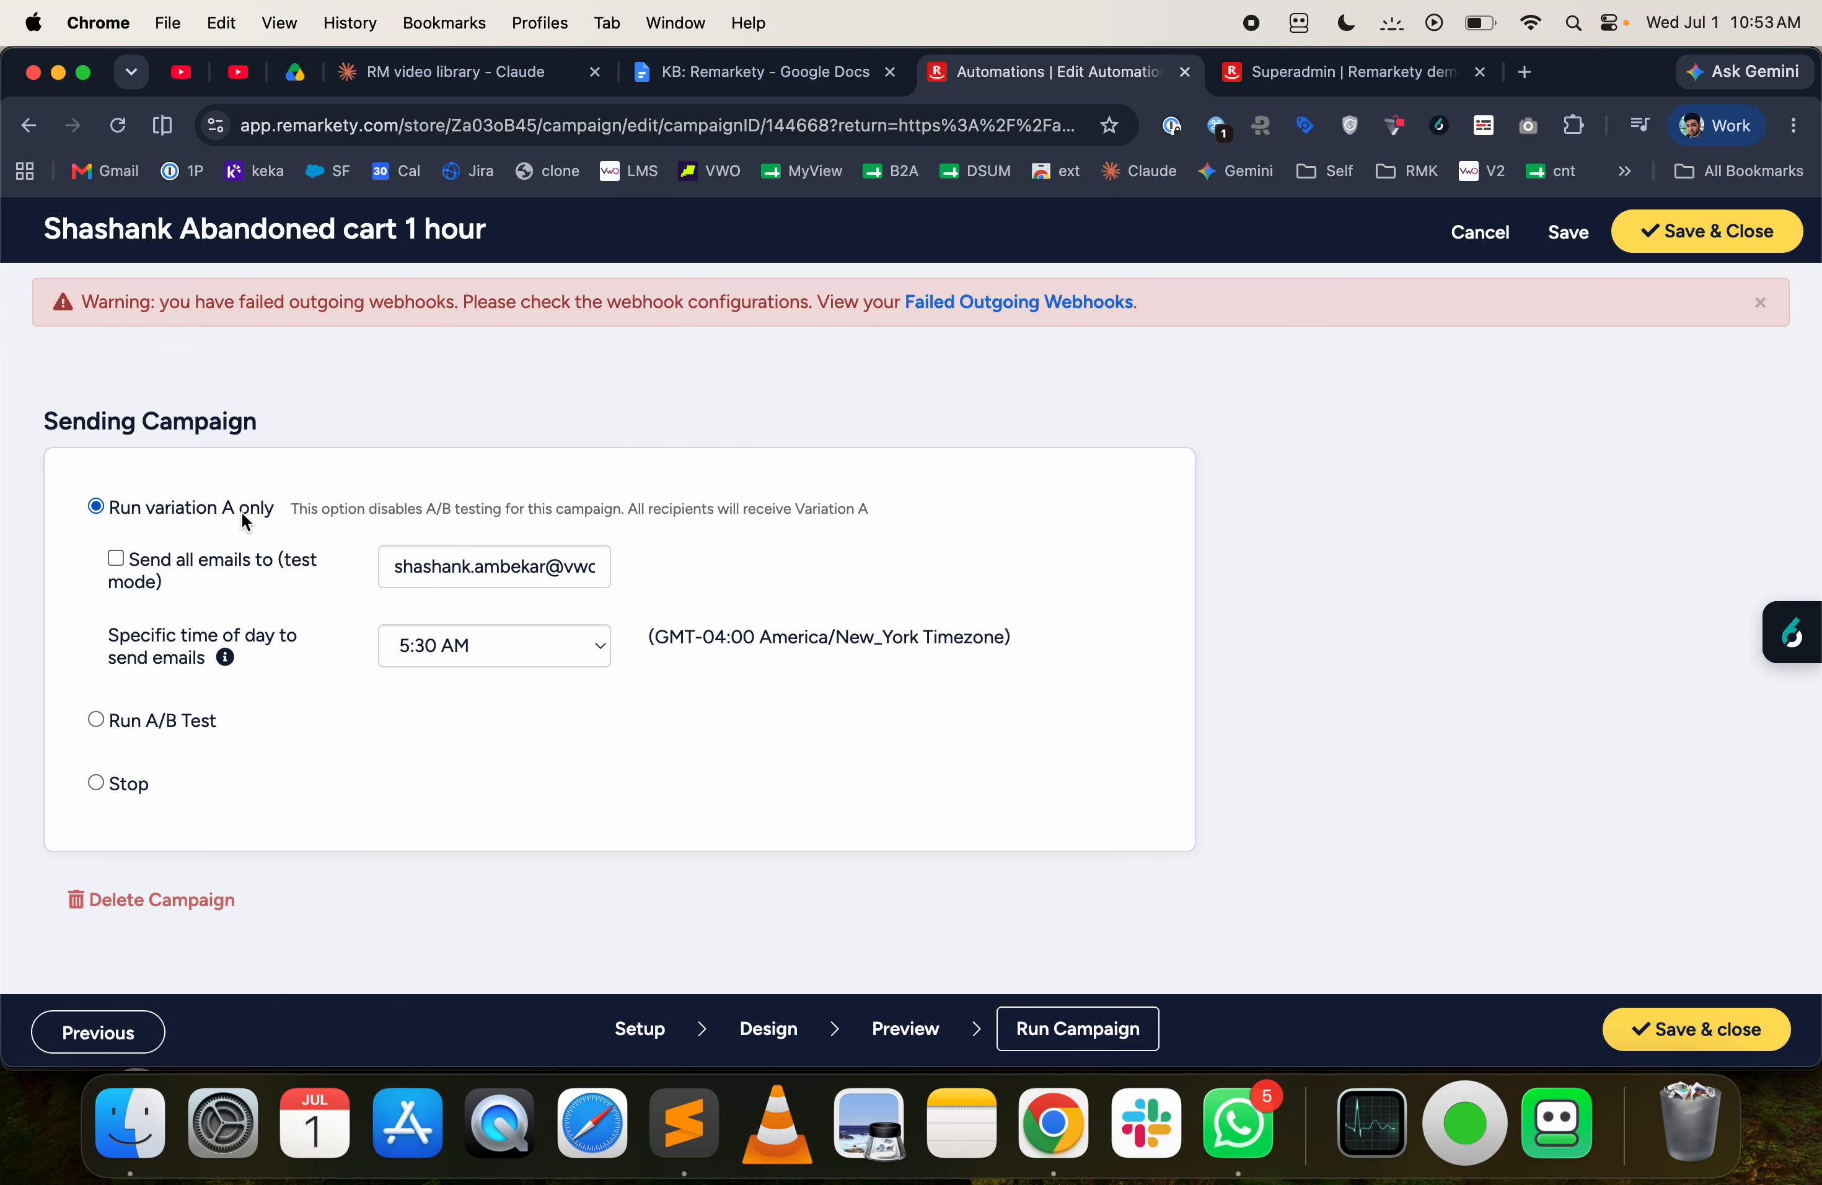
{"action": "left_click", "coordinate": [160, 717]}
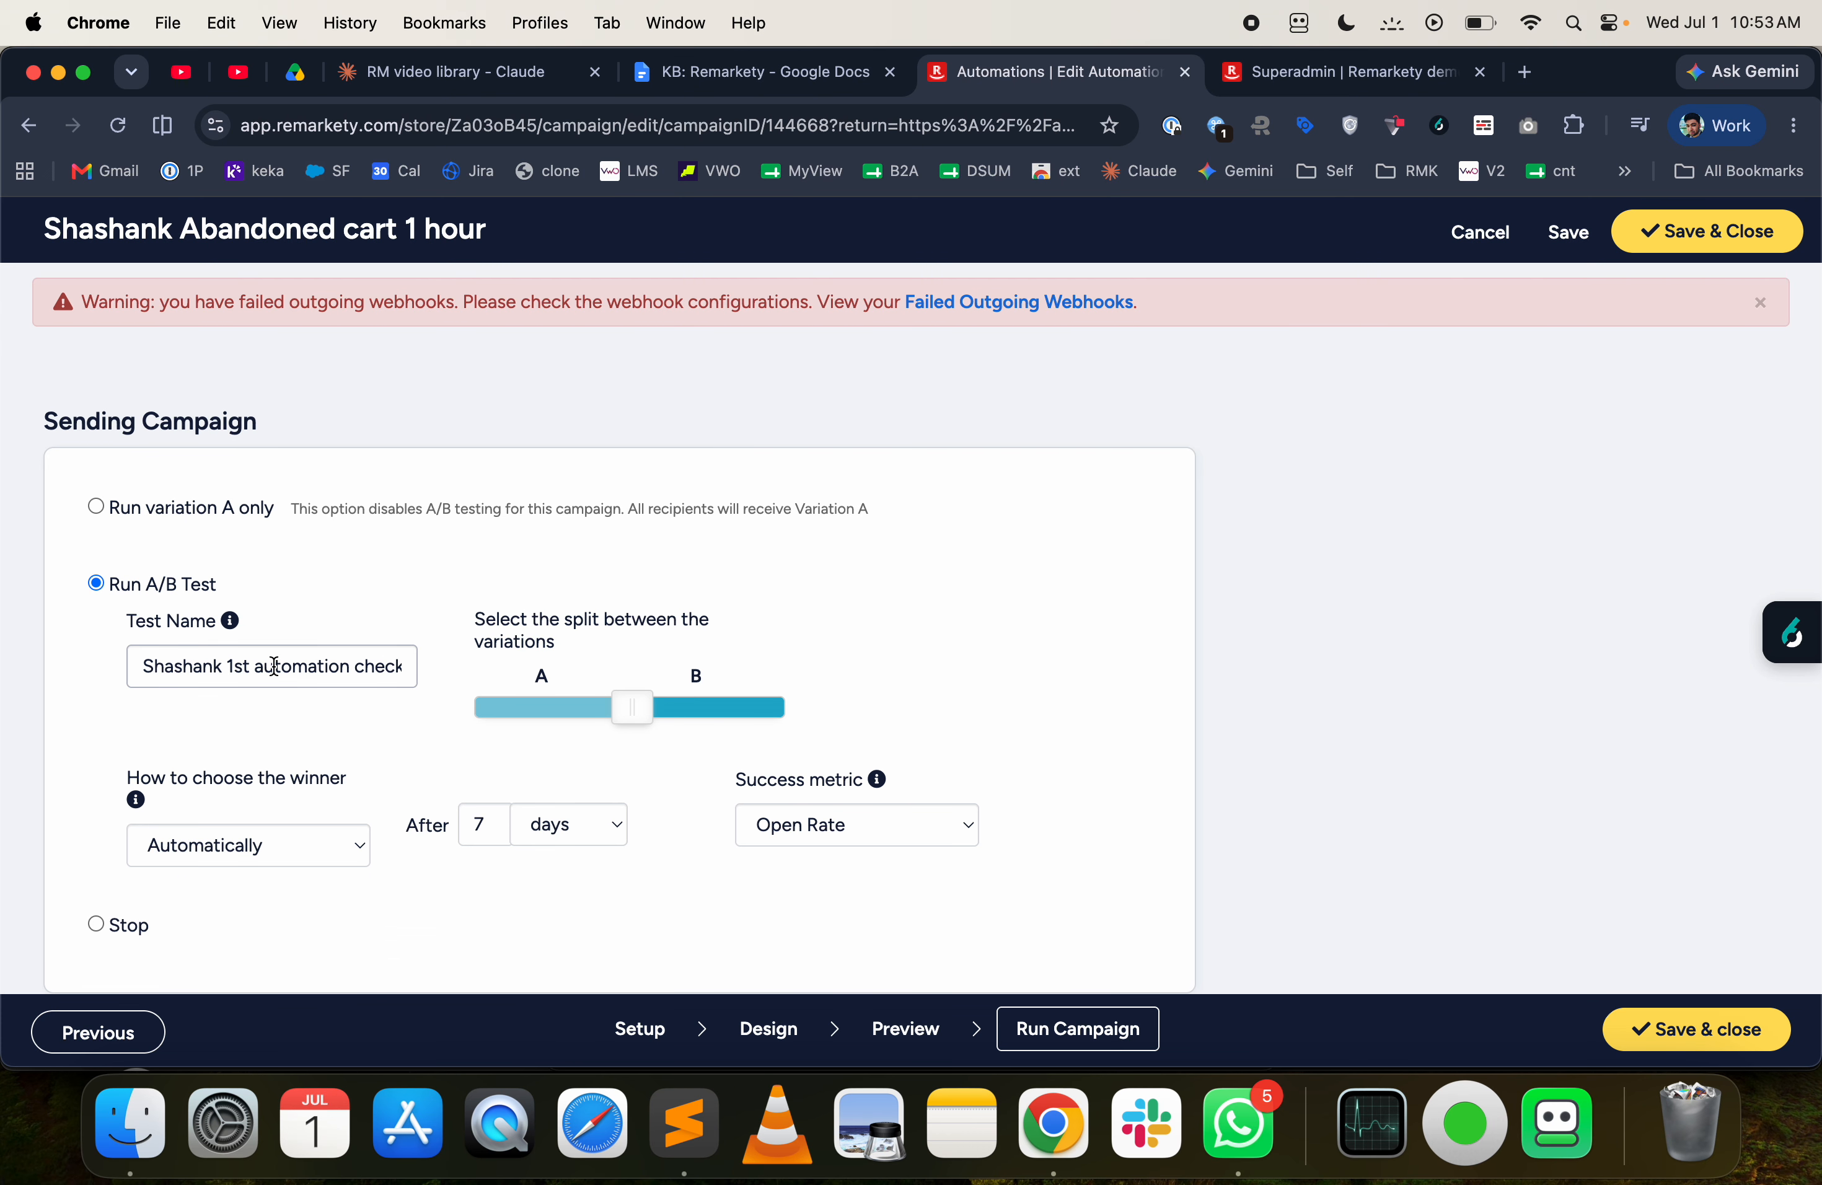
{"action": "left_click", "coordinate": [214, 510]}
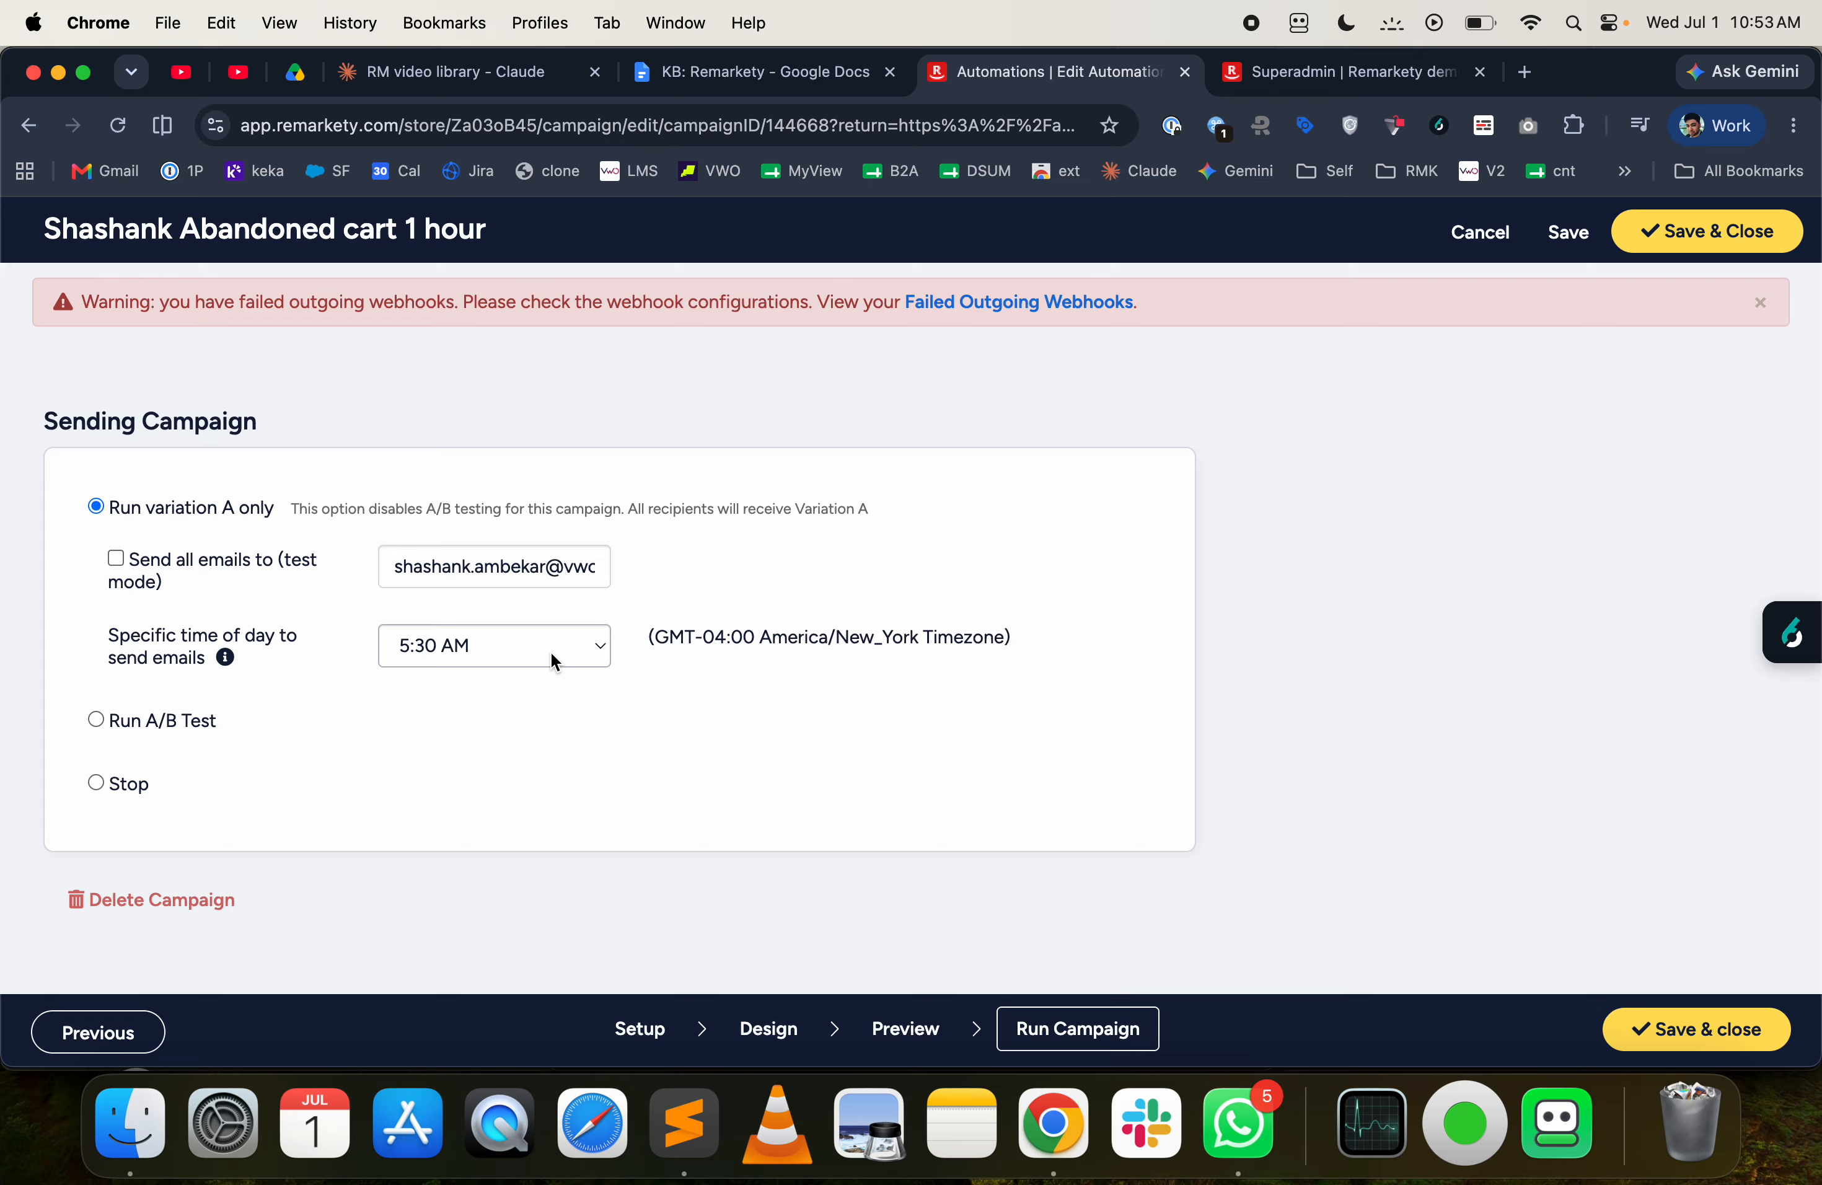
{"action": "left_click", "coordinate": [1493, 244]}
{"action": "left_click", "coordinate": [1246, 687]}
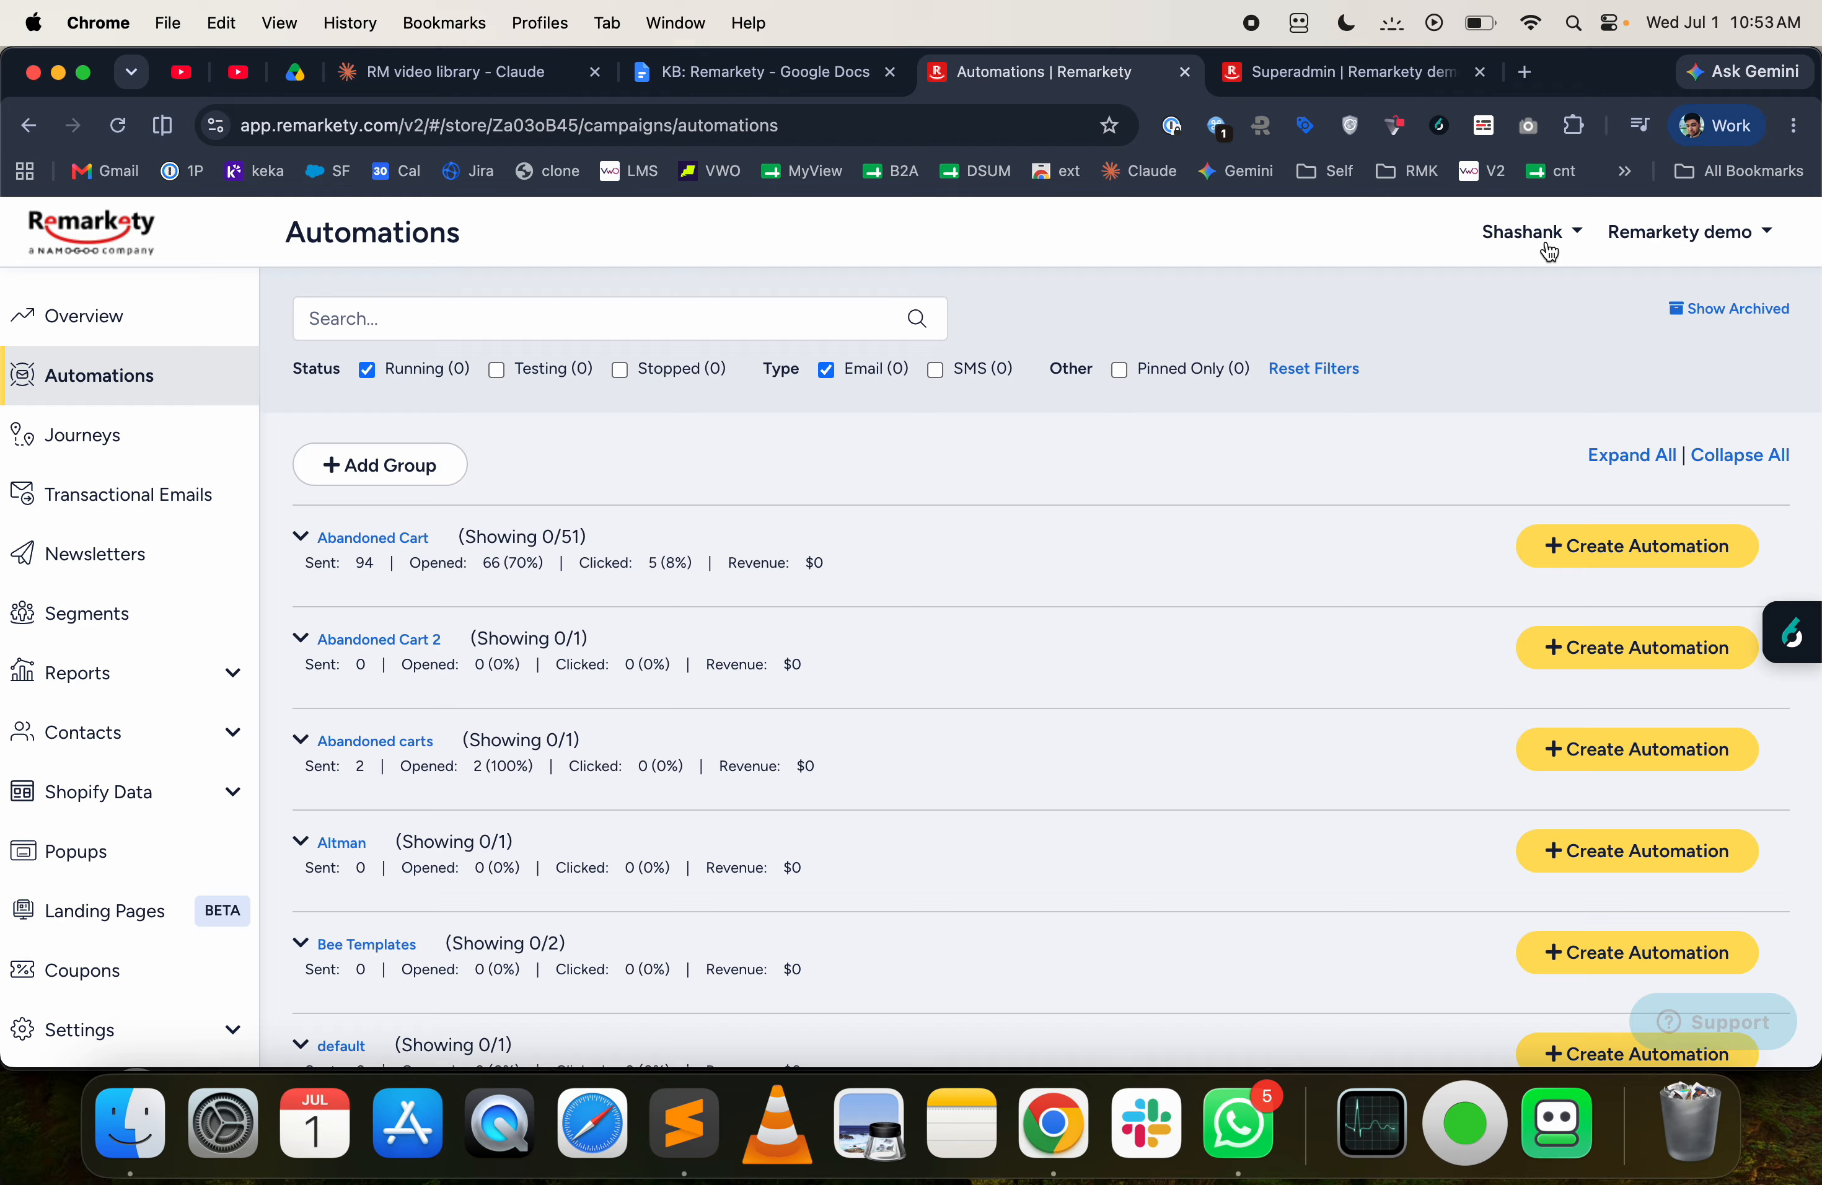
- Open the user profile and view the available timezone choices
{"action": "left_click", "coordinate": [1545, 240]}
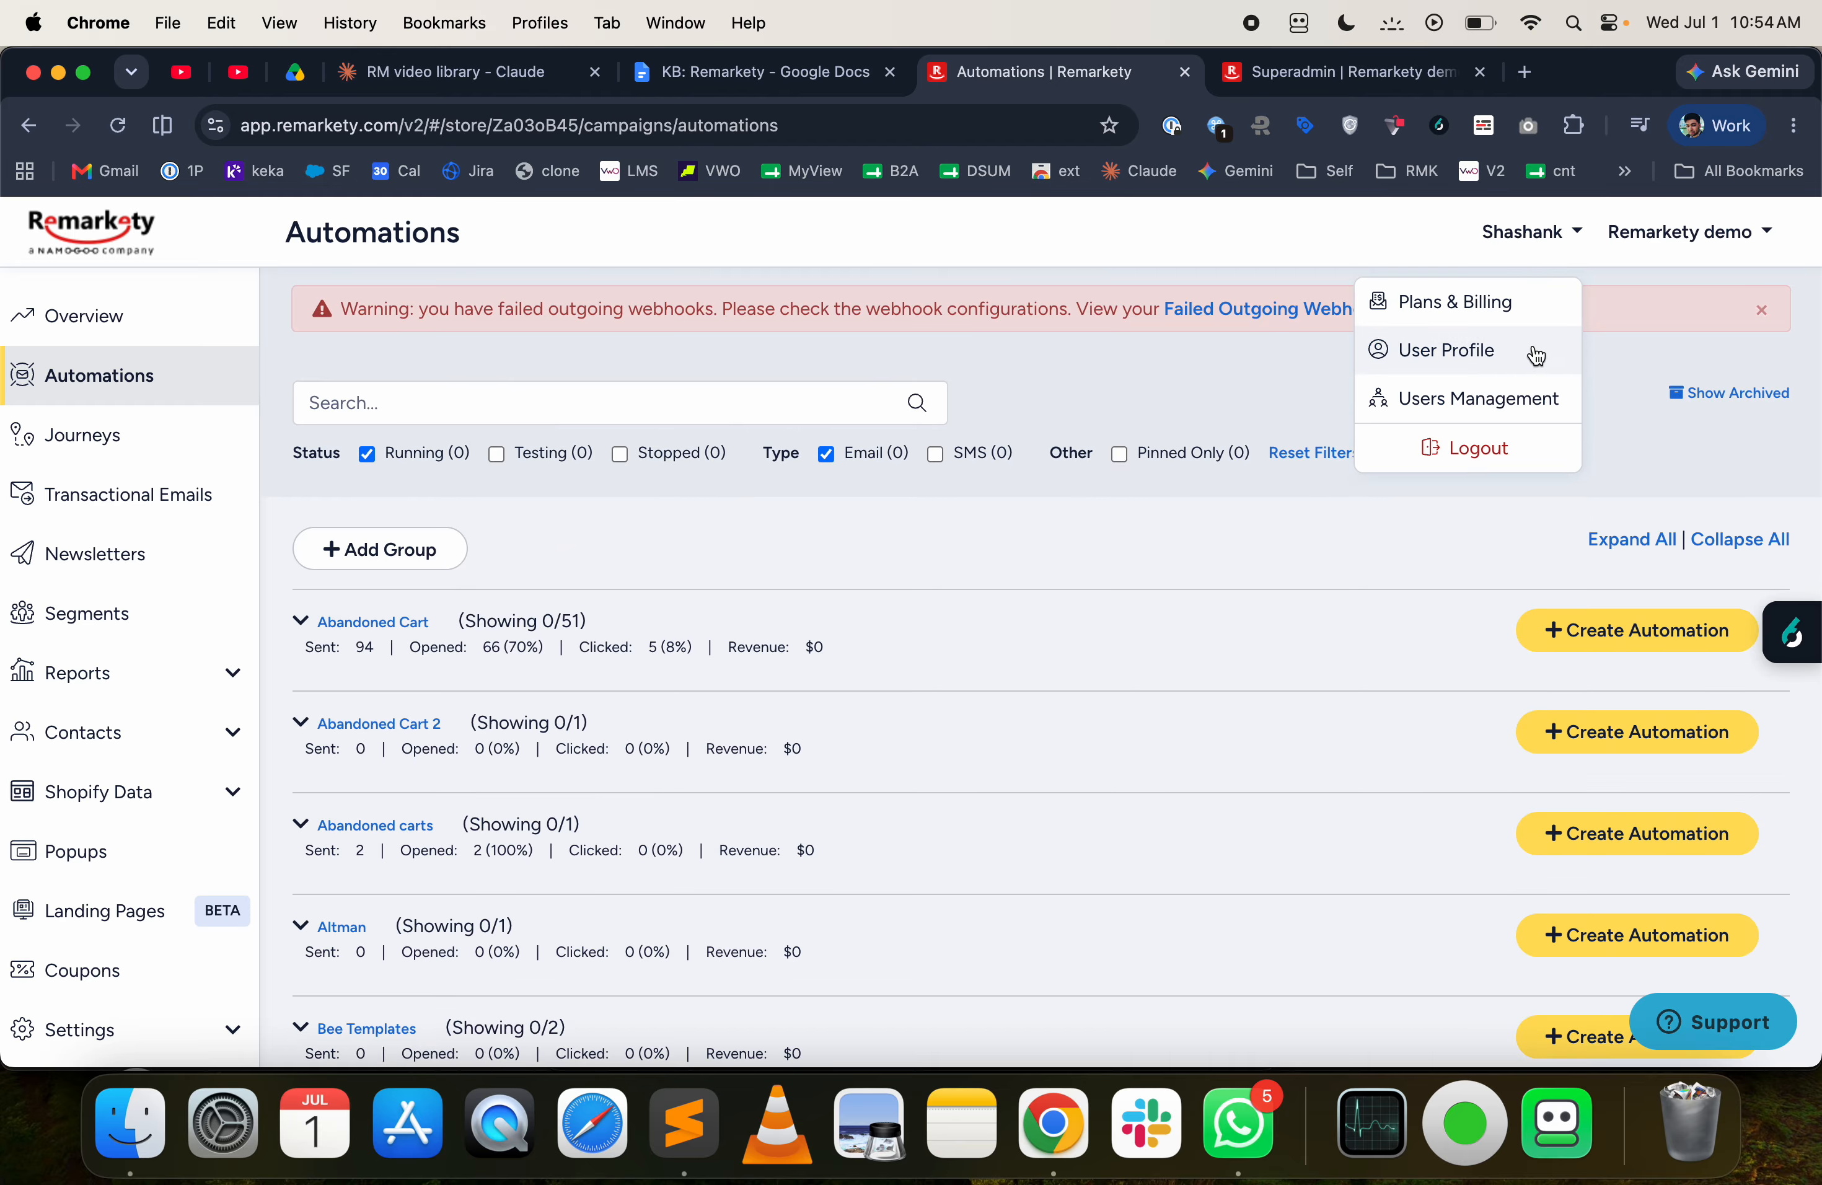
{"action": "left_click", "coordinate": [1533, 345]}
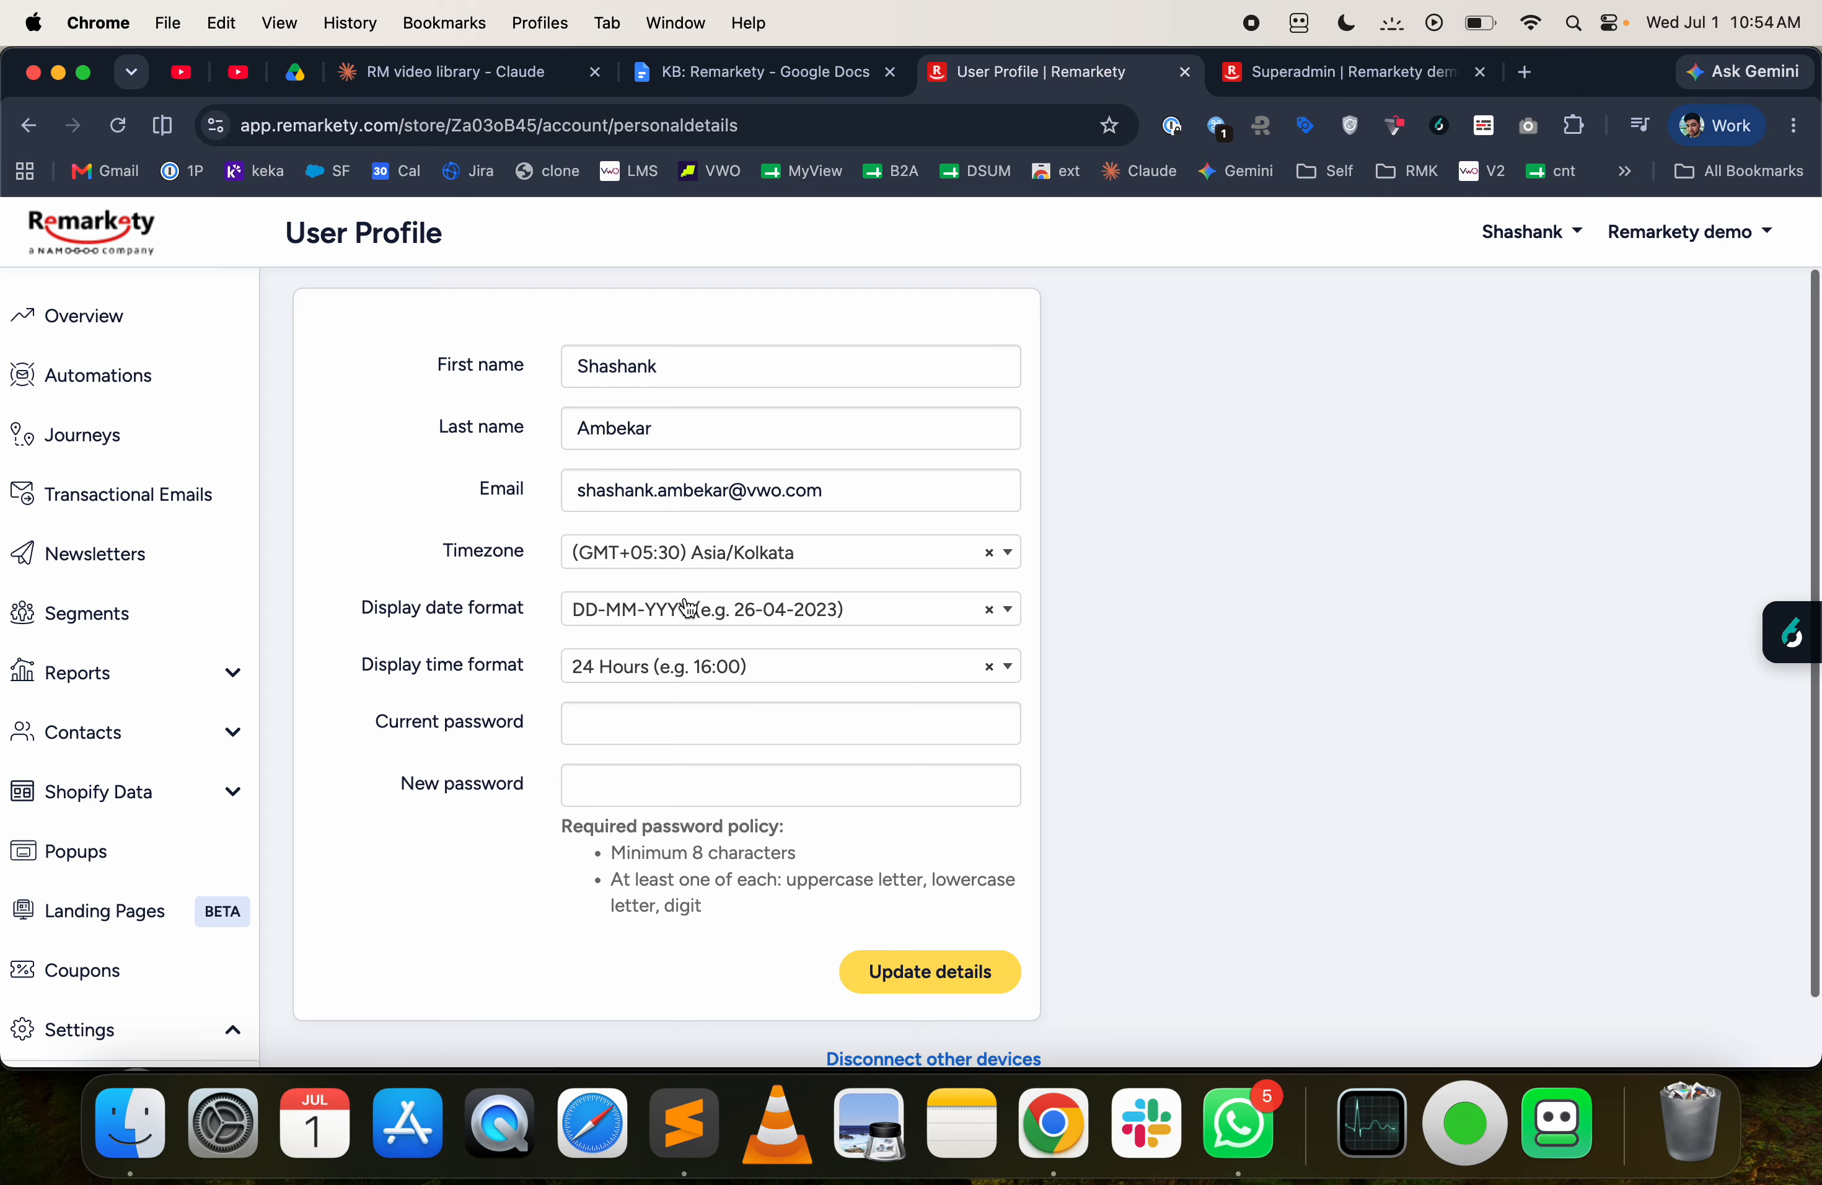
{"action": "left_click", "coordinate": [653, 555]}
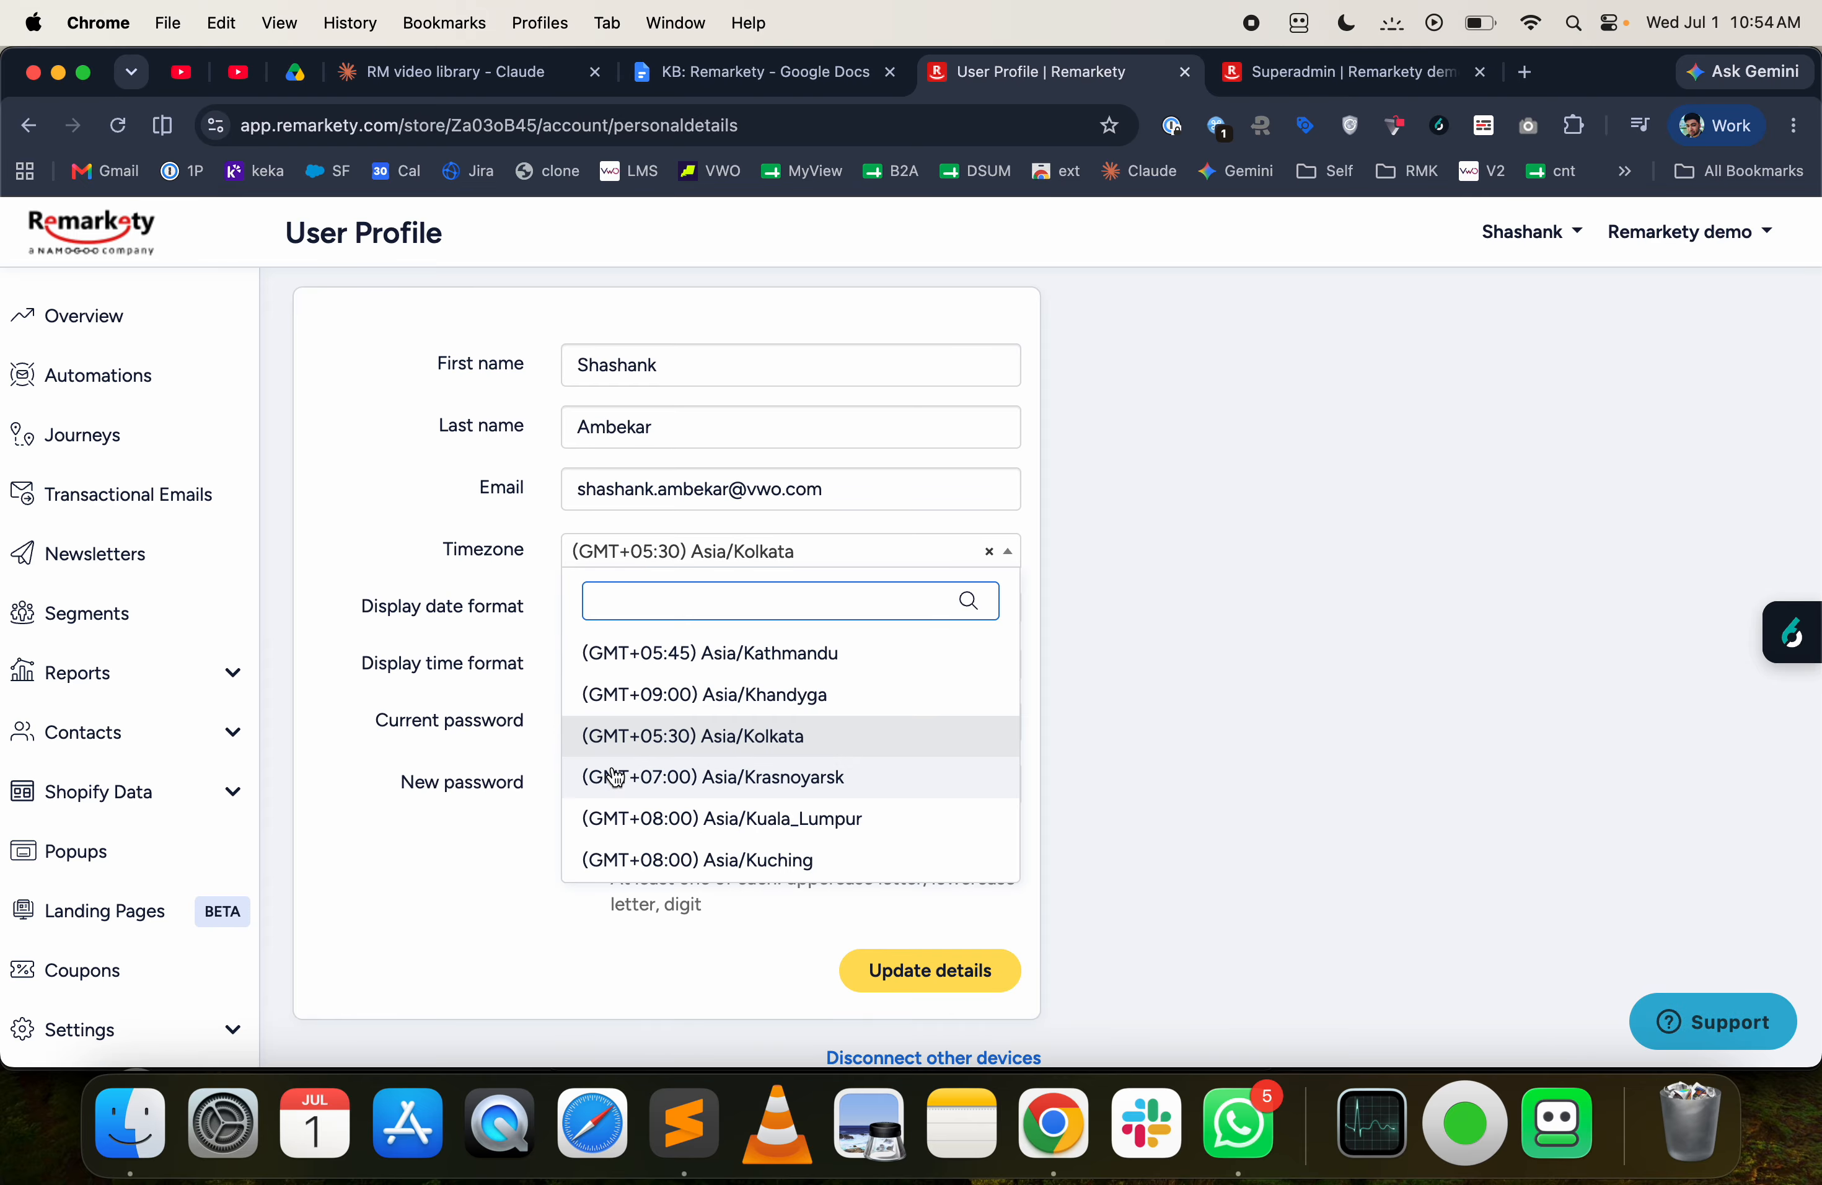
- Return through the dashboard to the automations list and look over its groups and running automation cards
{"action": "left_click", "coordinate": [75, 226]}
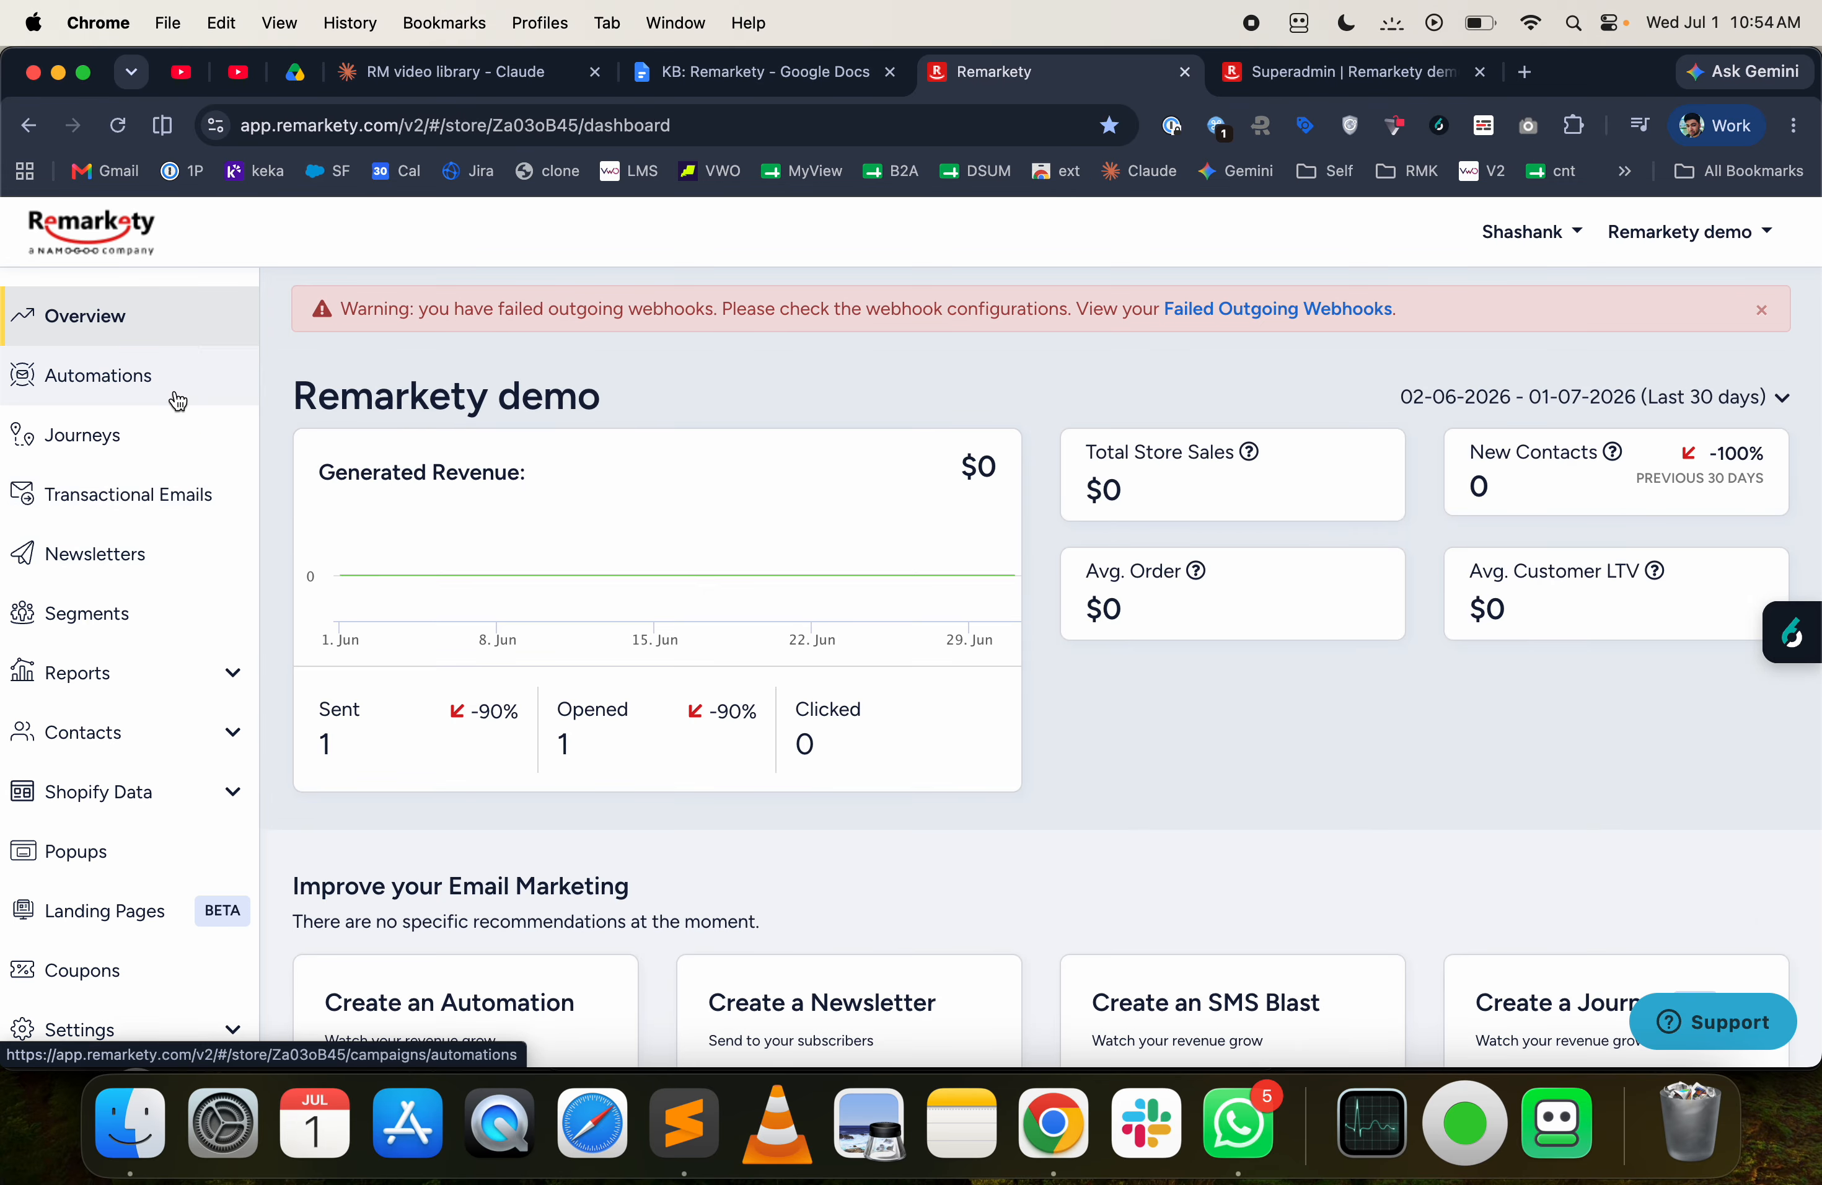
{"action": "left_click", "coordinate": [100, 376]}
{"action": "scroll", "coordinate": [662, 596], "scroll_direction": "down", "scroll_amount": 10}
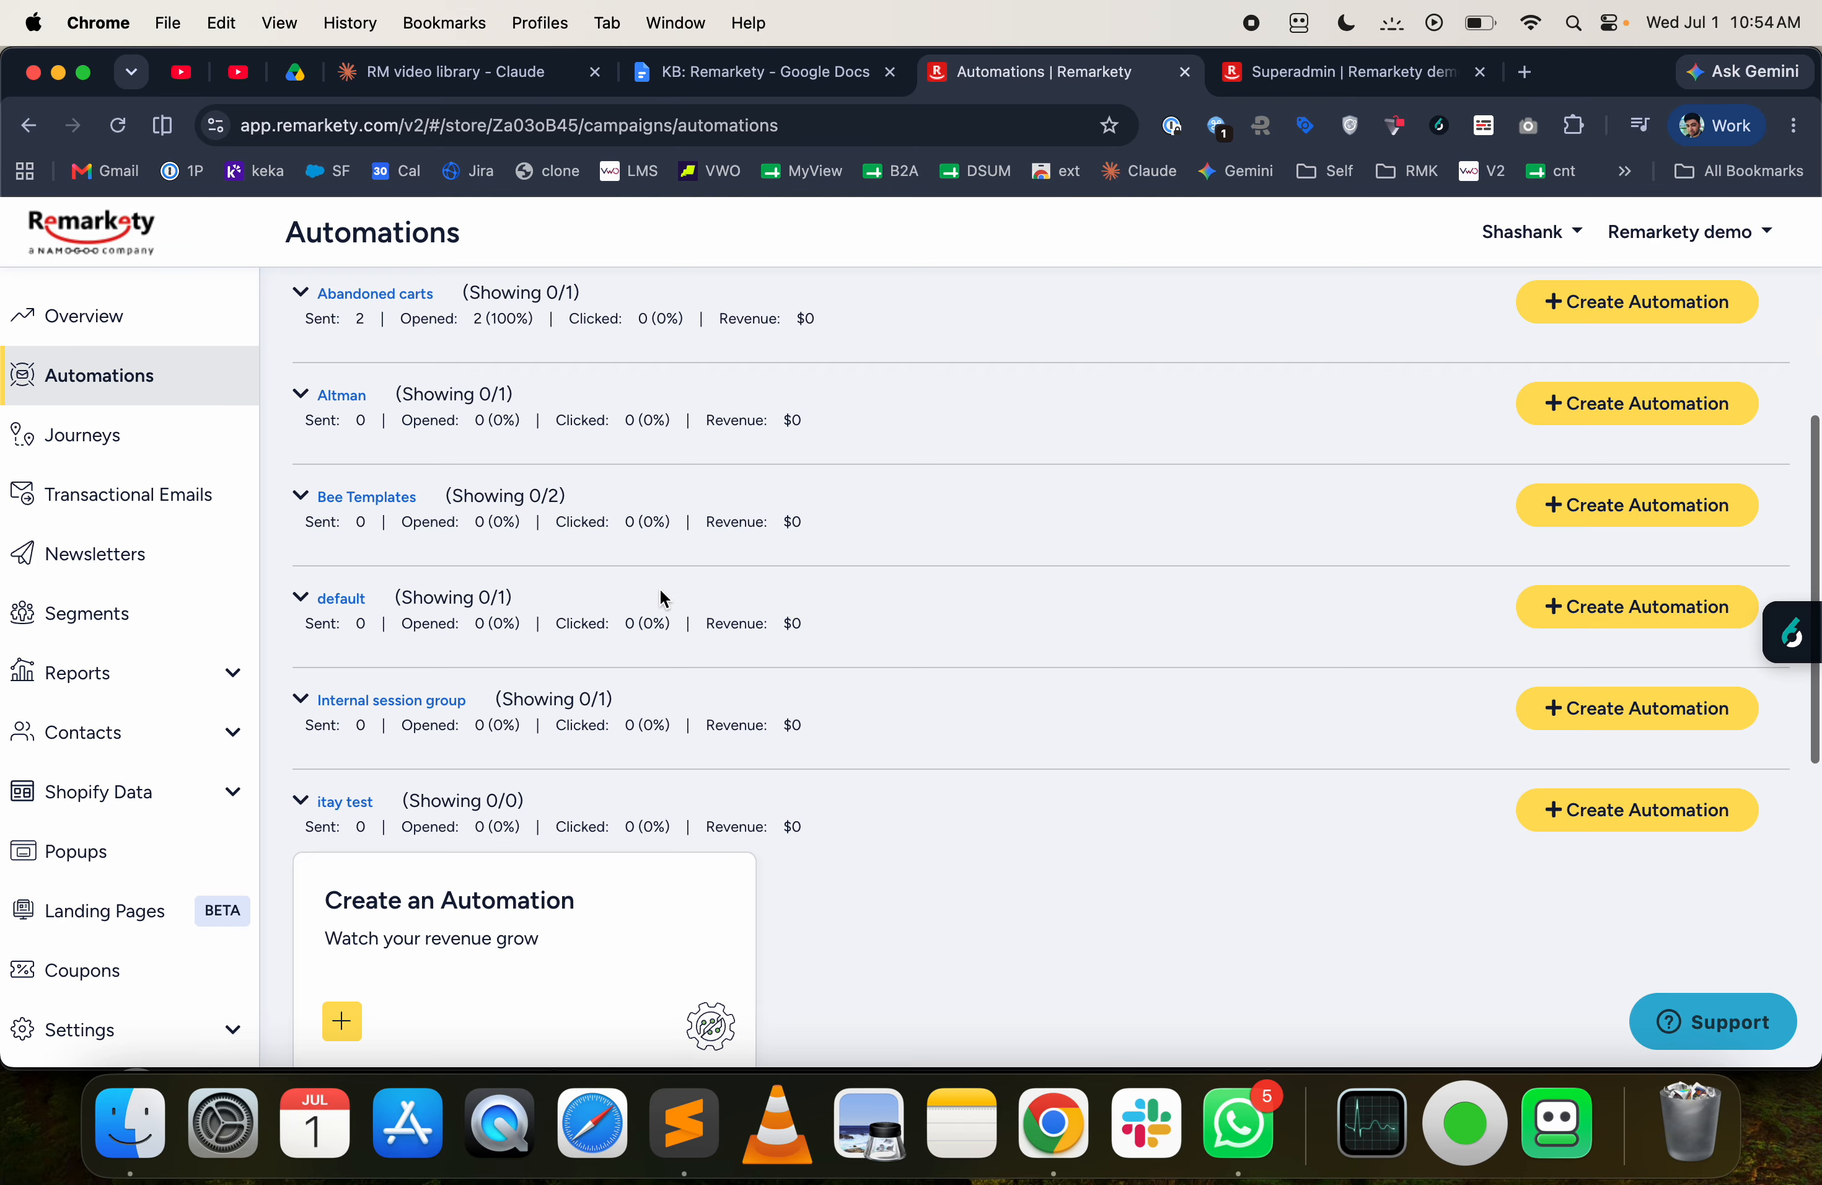
{"action": "scroll", "coordinate": [661, 592], "scroll_direction": "up", "scroll_amount": 5}
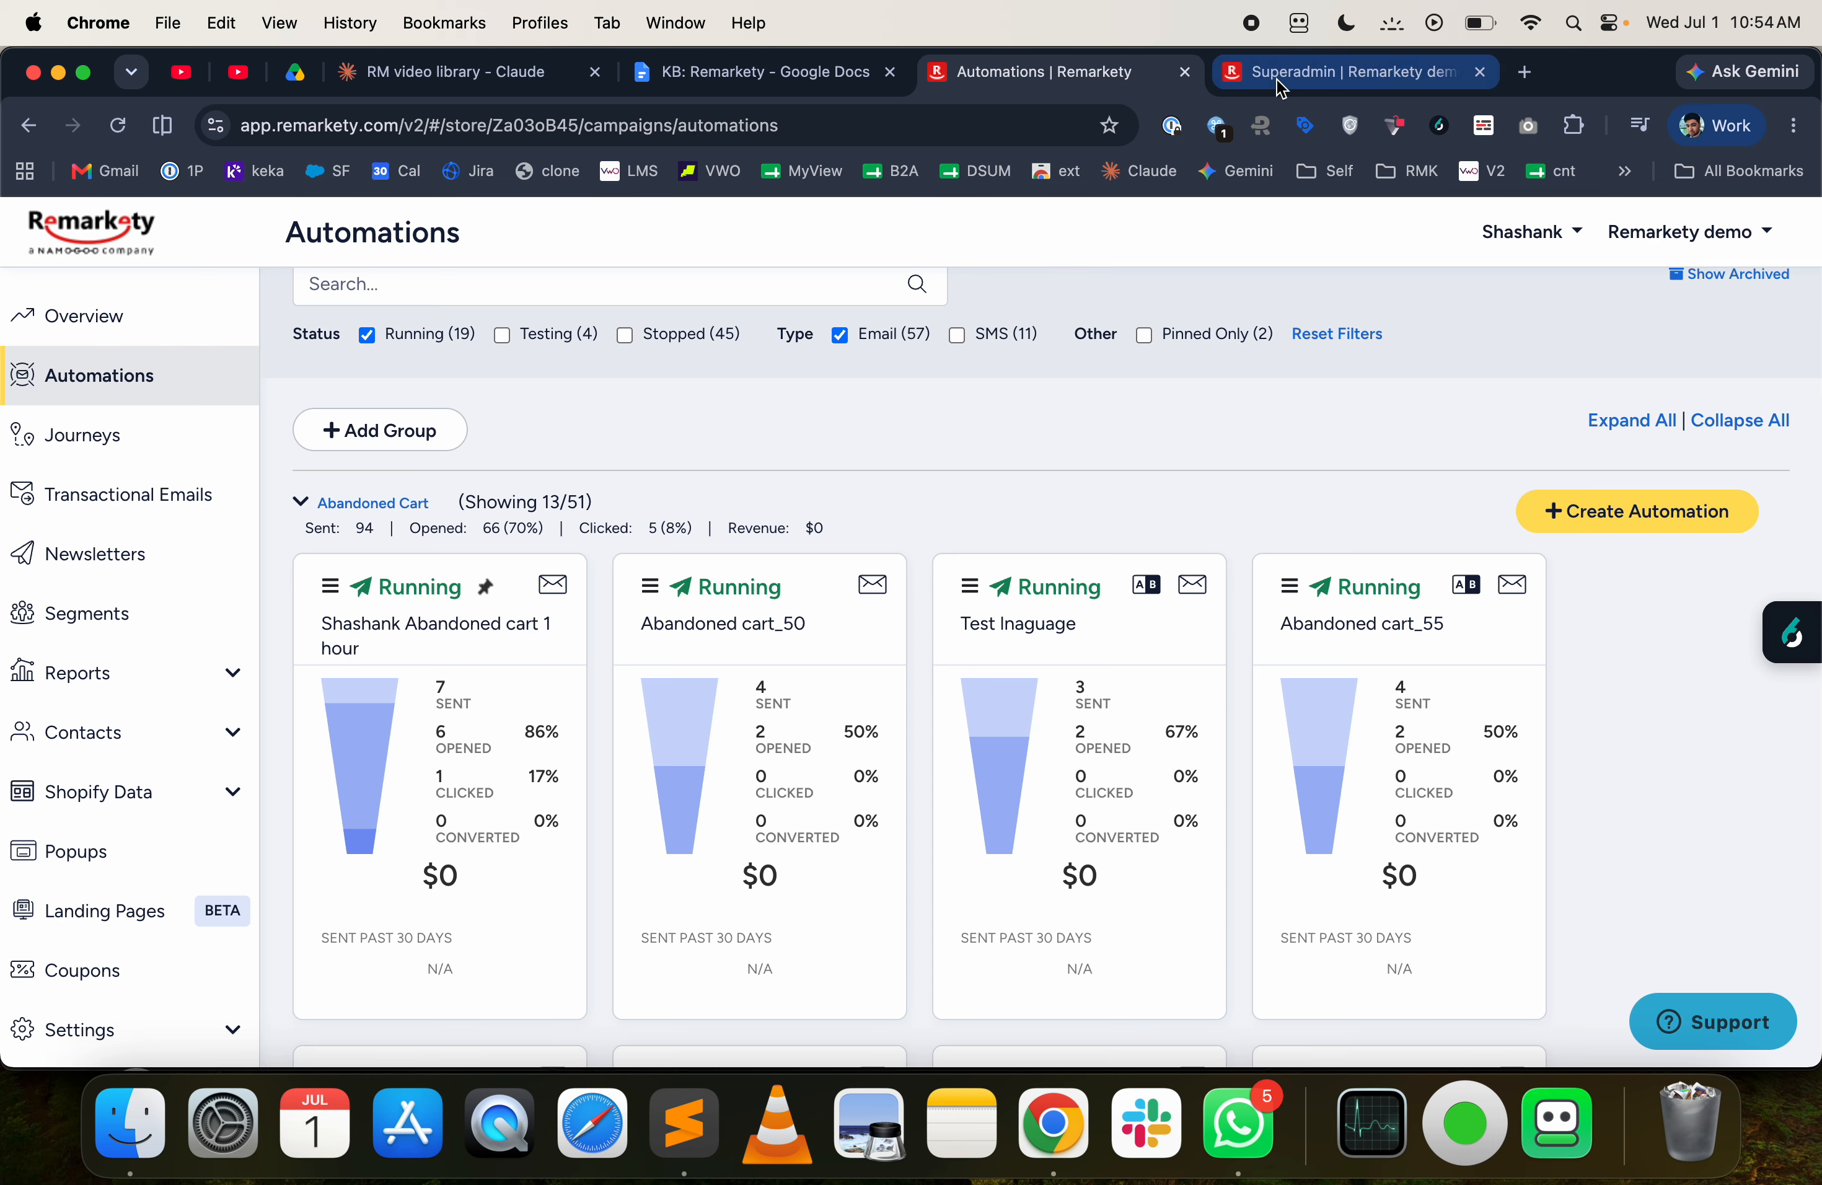
- Open the Remarkety demo store's Superadmin page, close the duplicate tab, and examine the sync and campaign run times under Synchronization Status
{"action": "left_click", "coordinate": [1731, 241]}
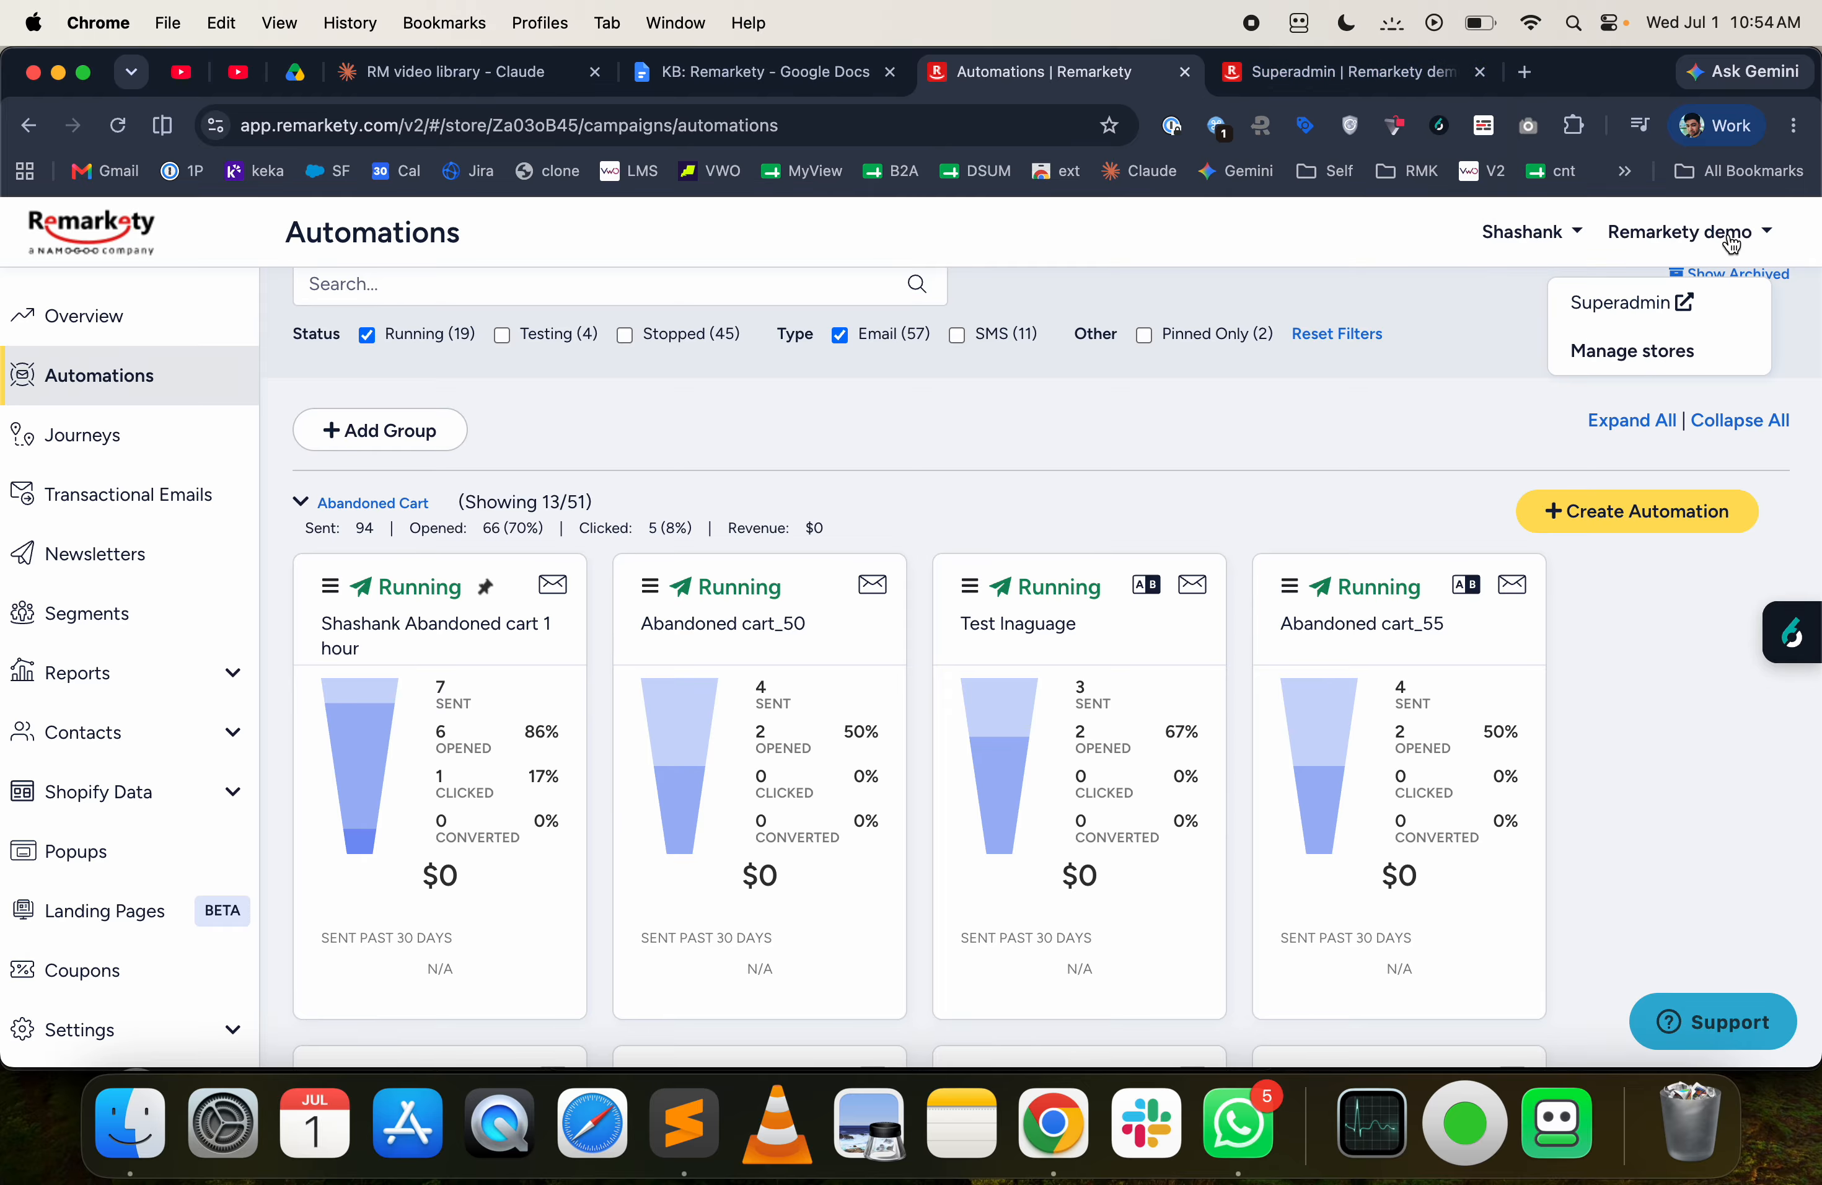
{"action": "left_click", "coordinate": [1647, 320]}
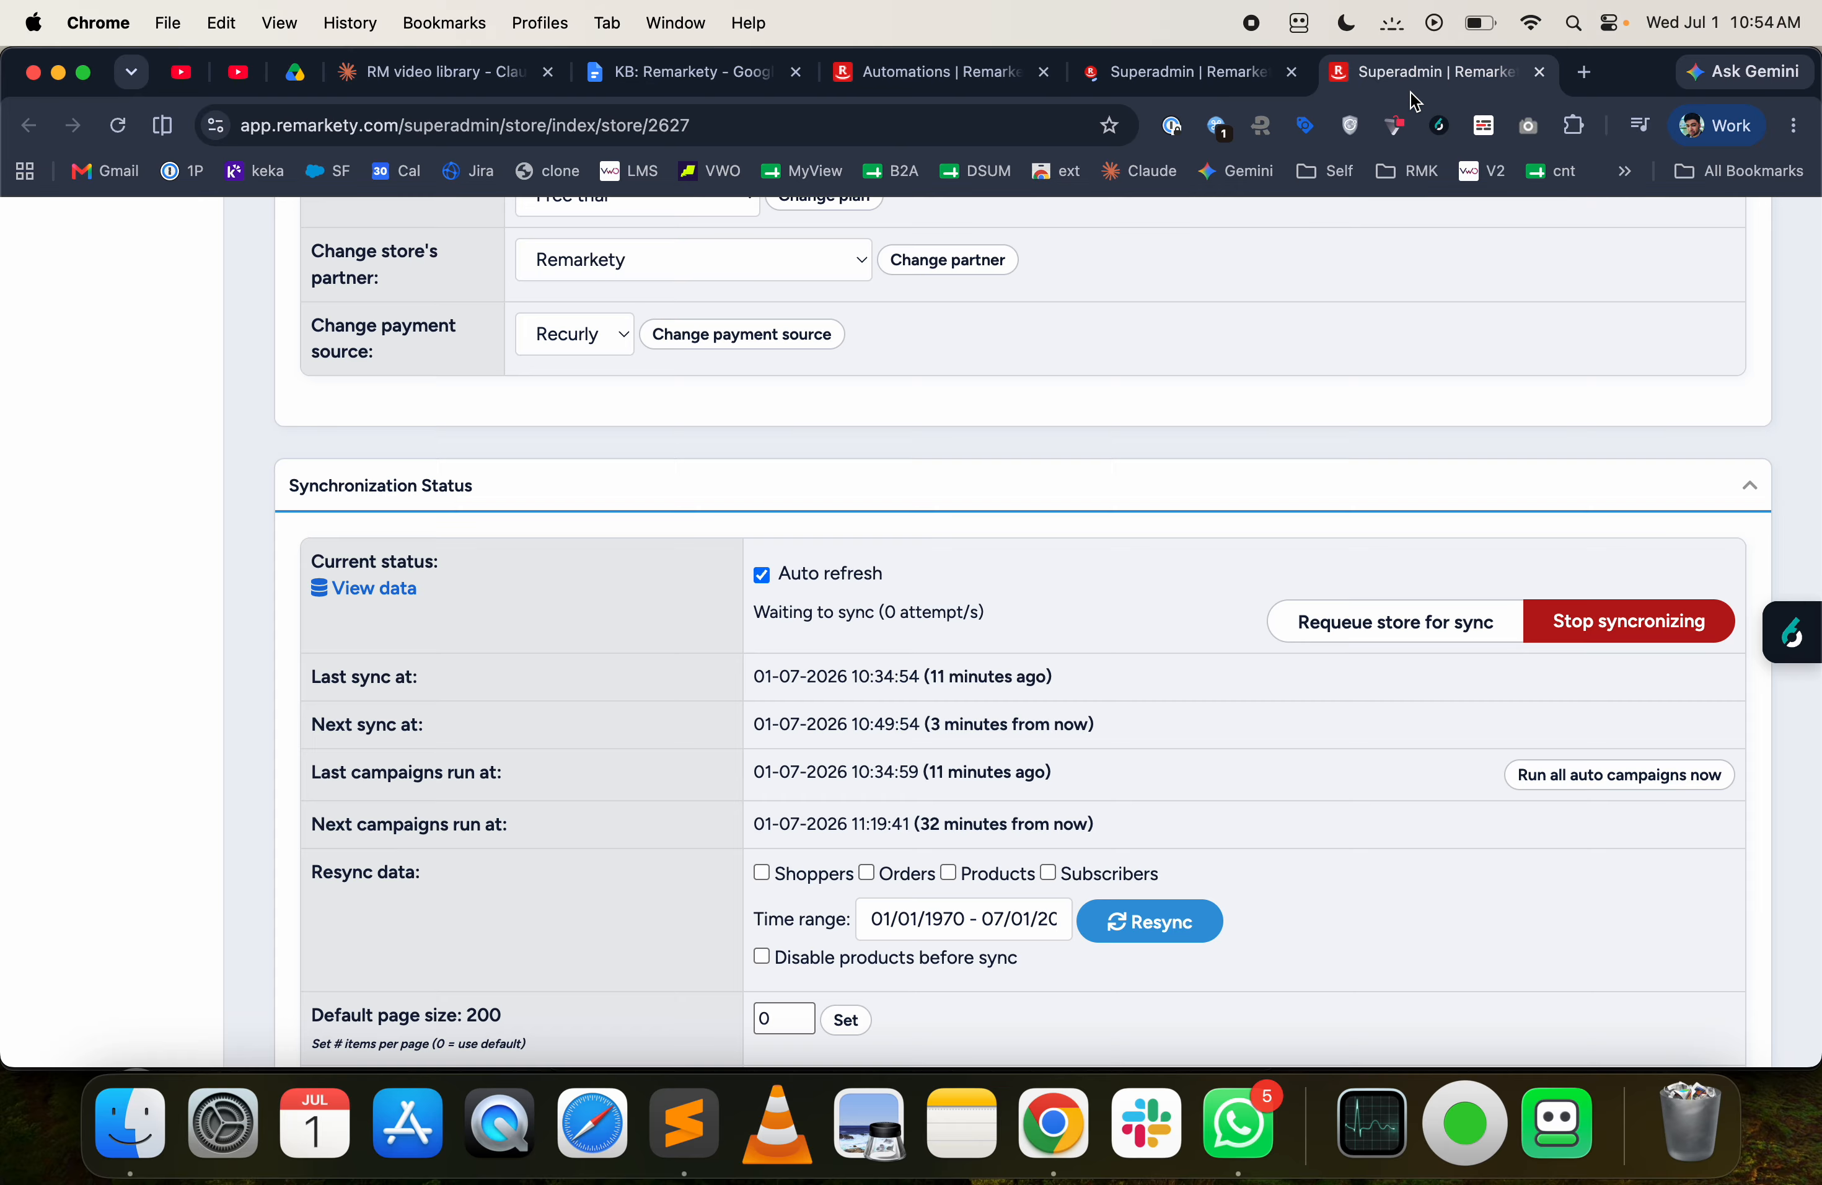
{"action": "left_click", "coordinate": [1292, 73]}
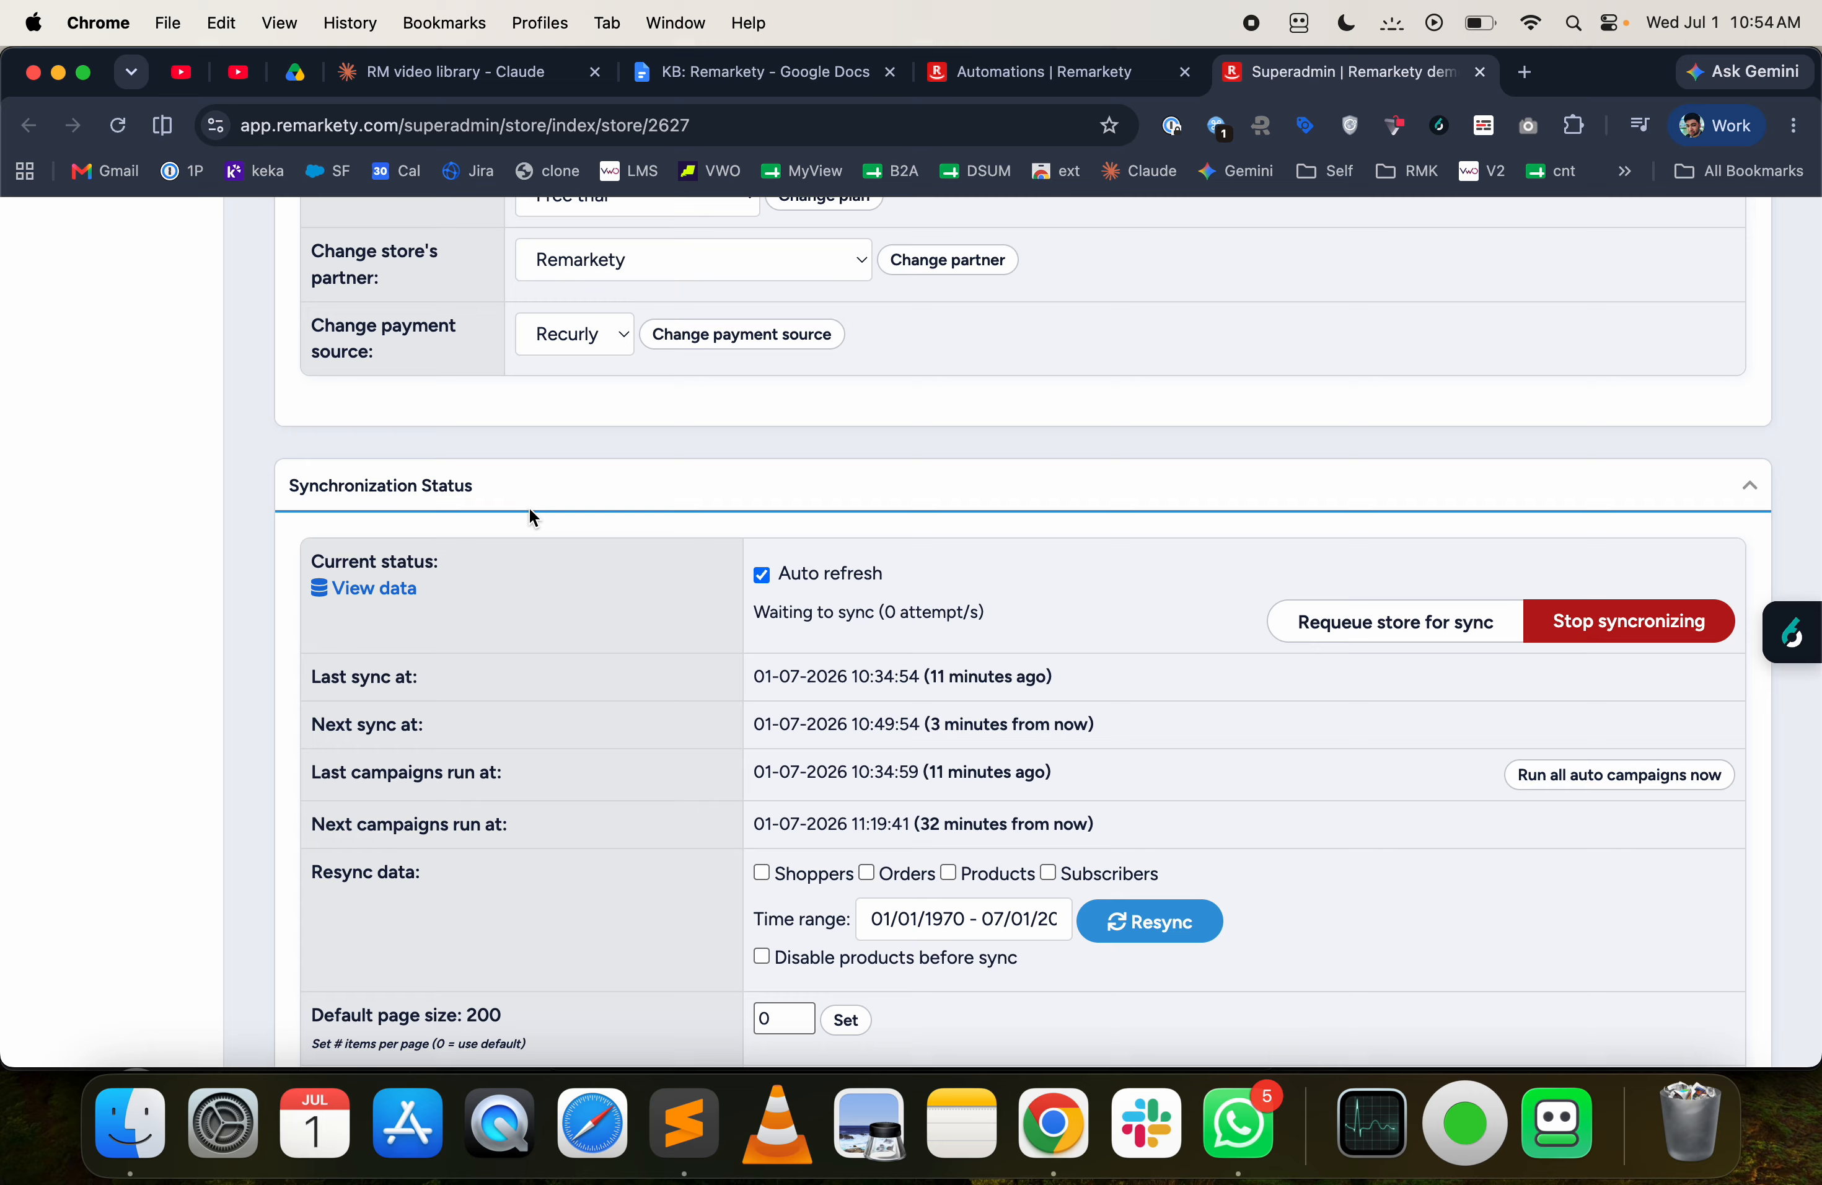
{"action": "scroll", "coordinate": [452, 514], "scroll_direction": "up", "scroll_amount": 15}
{"action": "scroll", "coordinate": [456, 513], "scroll_direction": "down", "scroll_amount": 10}
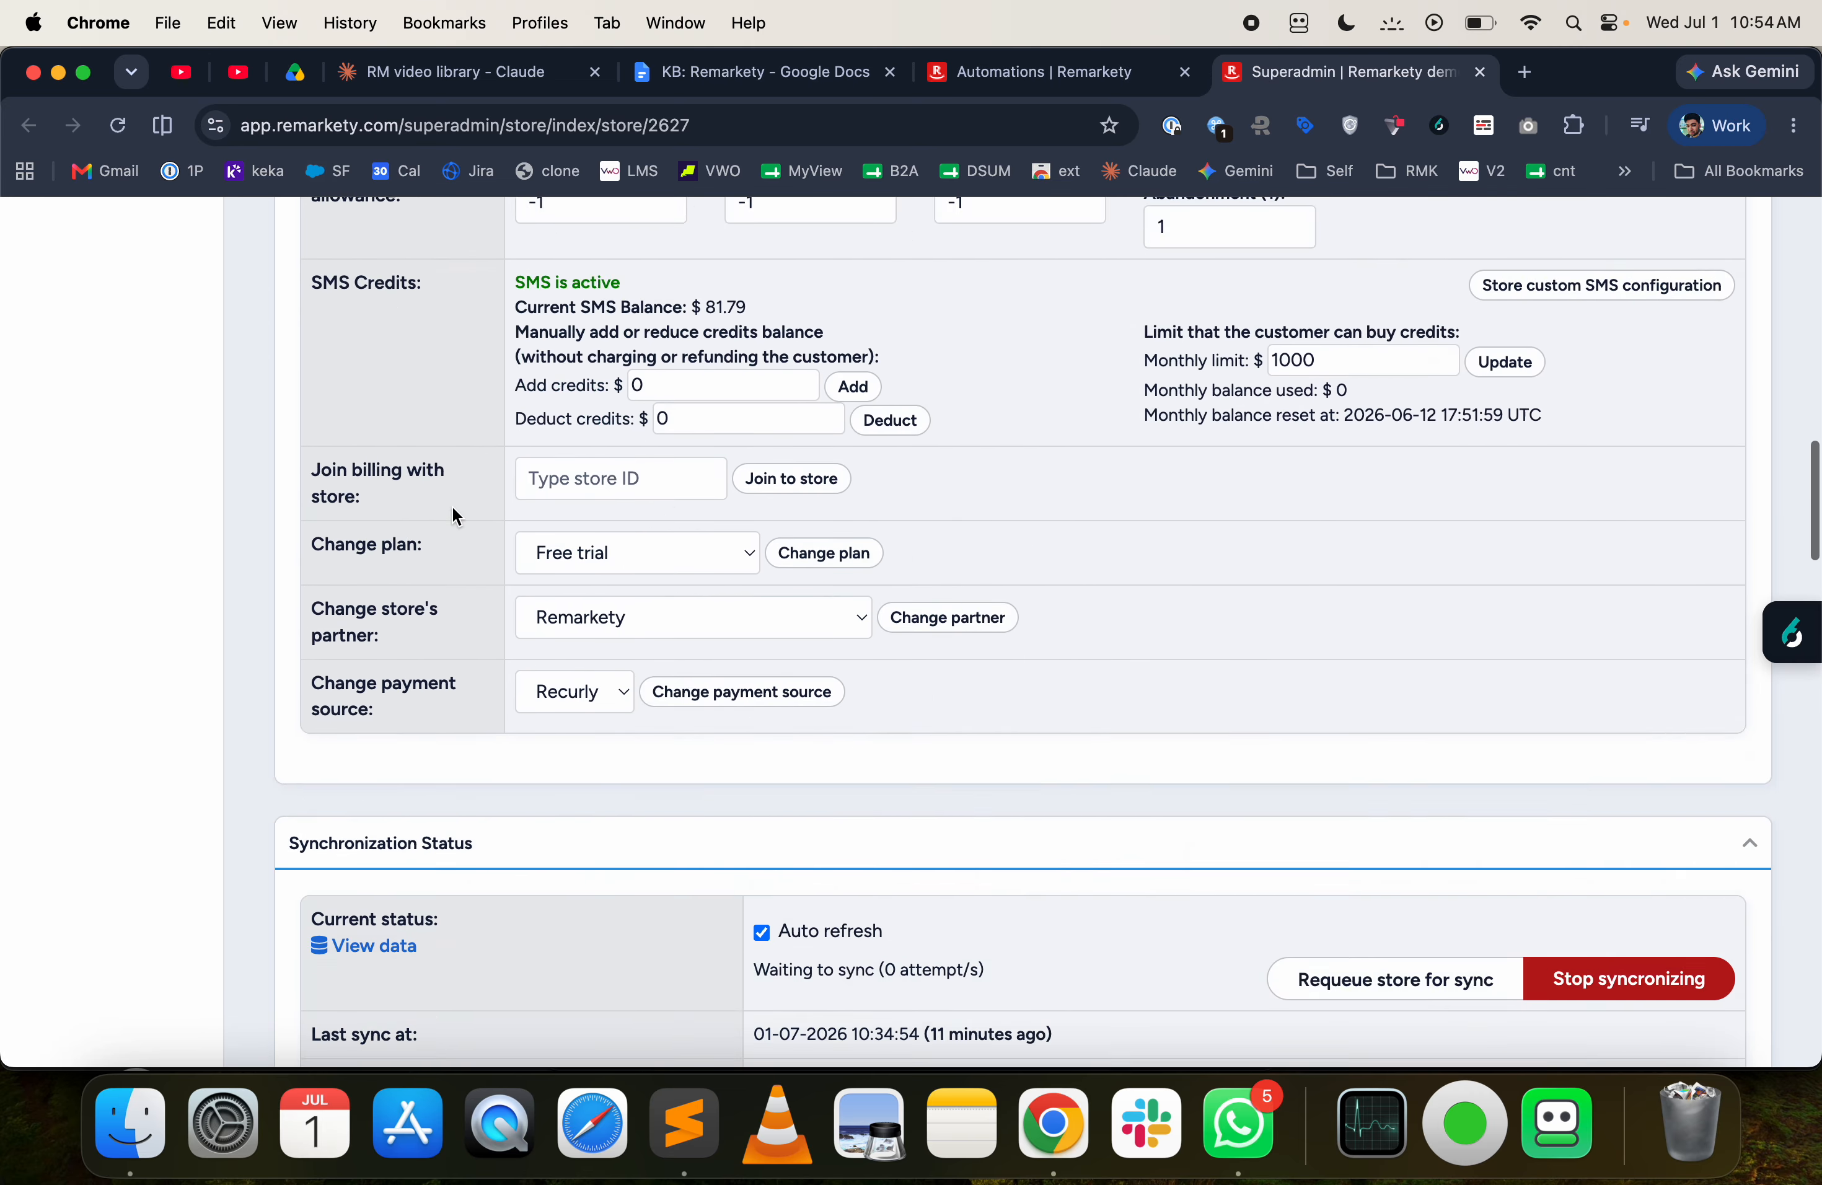
{"action": "scroll", "coordinate": [457, 516], "scroll_direction": "down", "scroll_amount": 14}
{"action": "scroll", "coordinate": [456, 512], "scroll_direction": "up", "scroll_amount": 8}
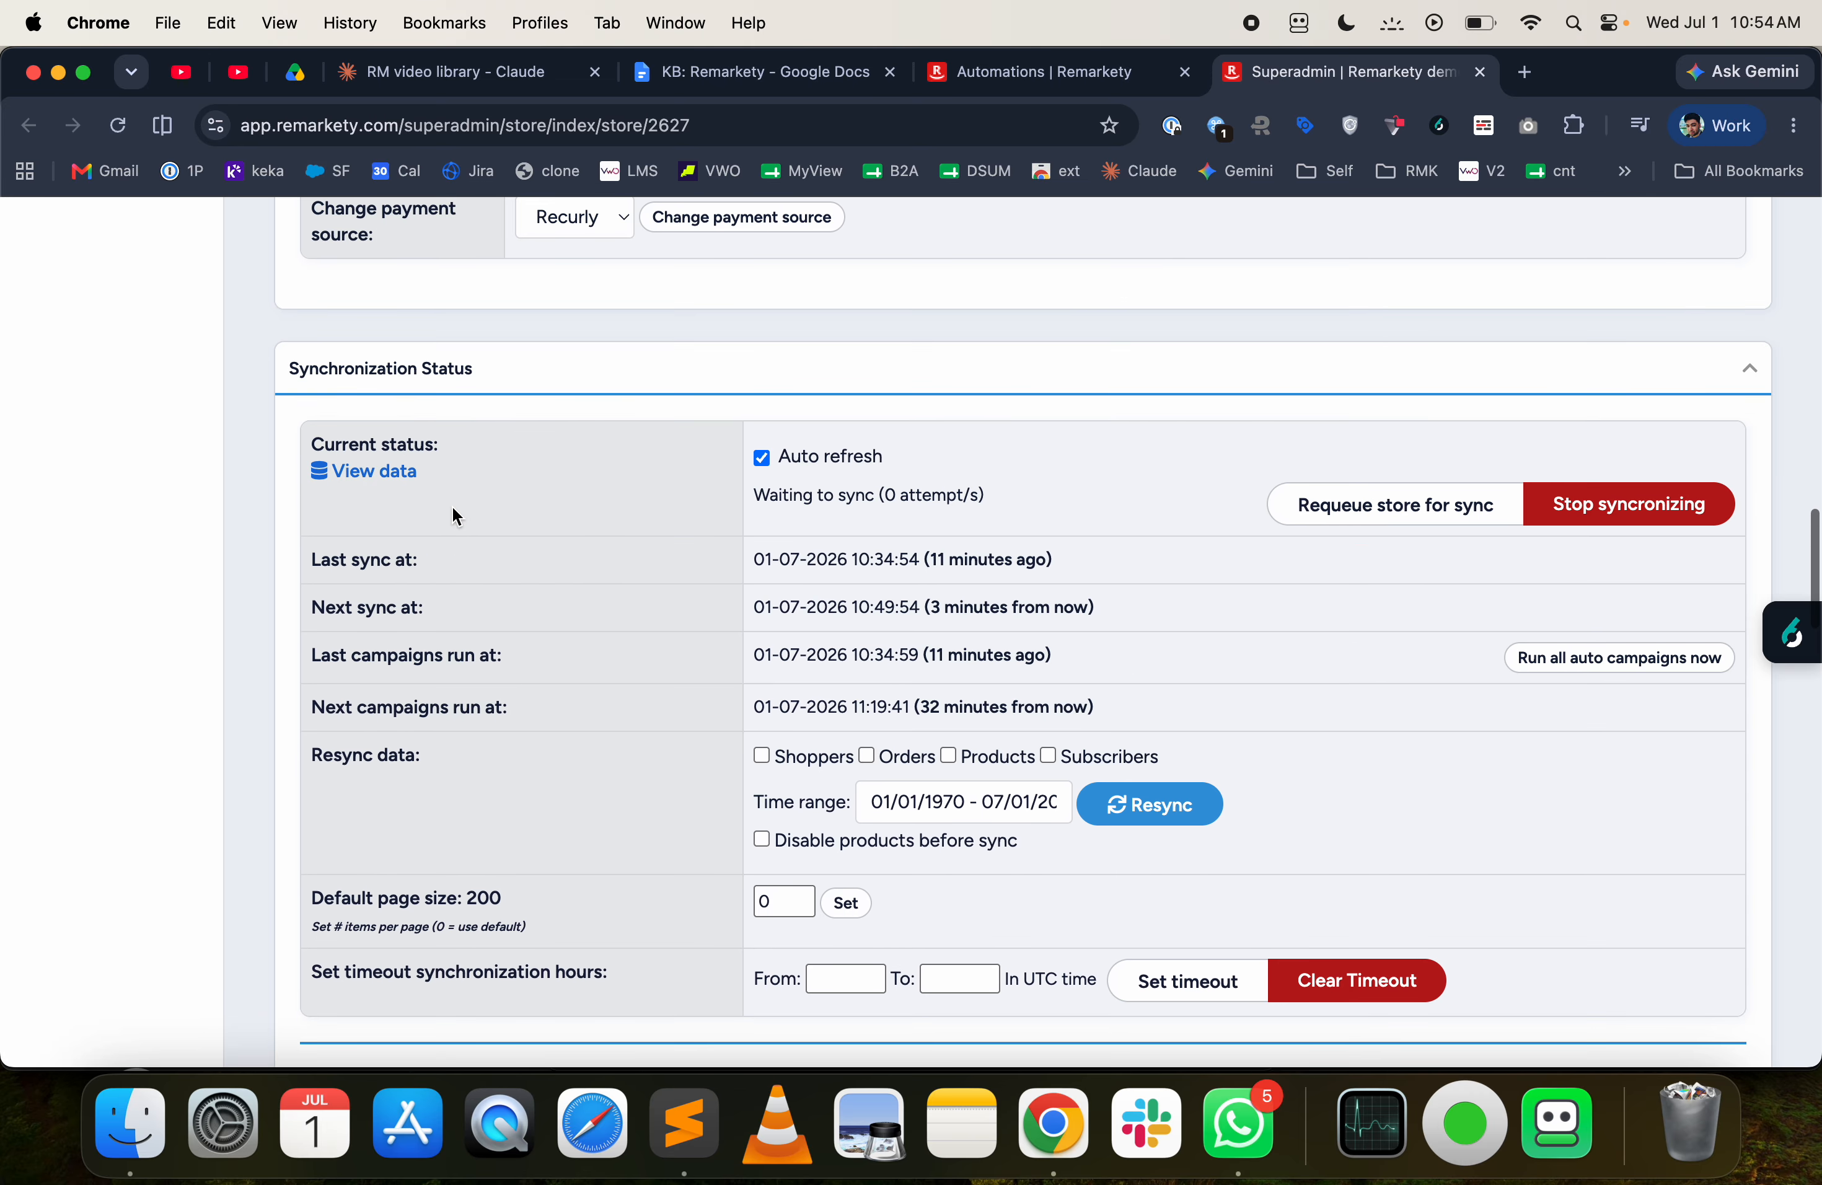